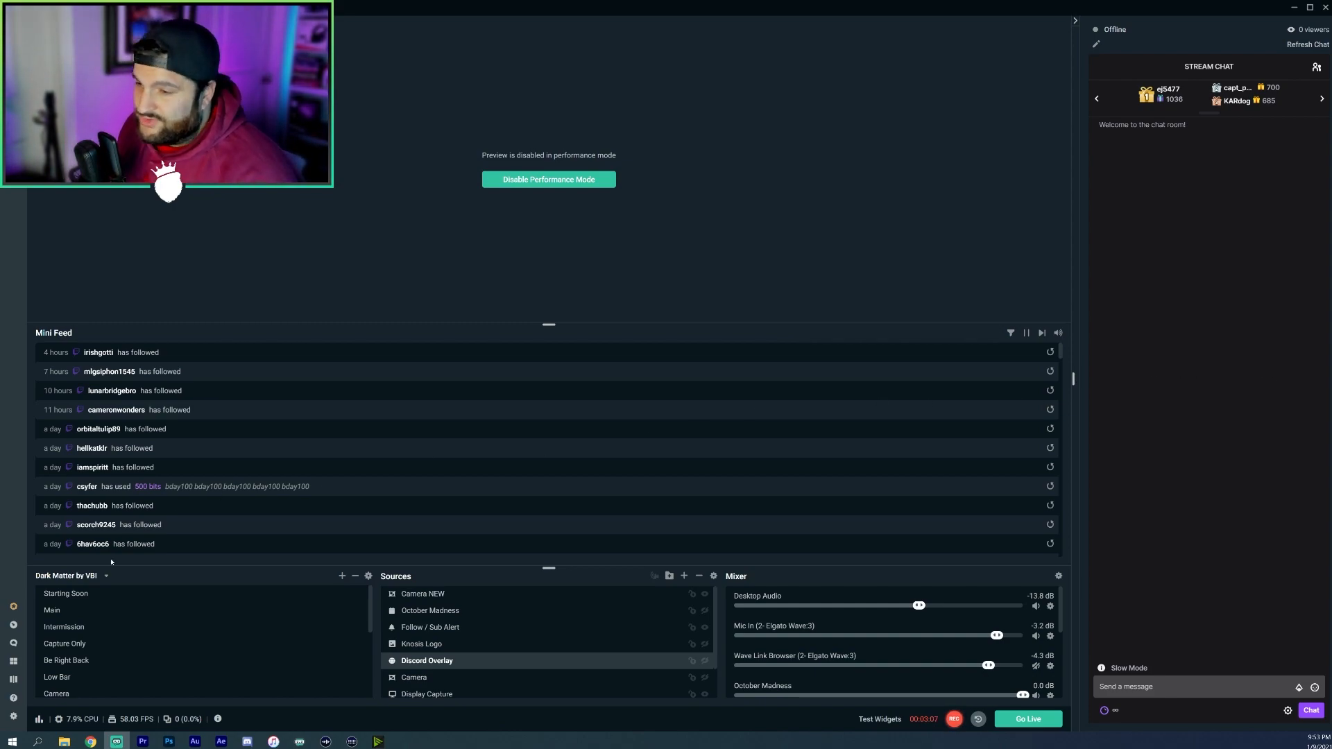
Step: Open the settings and review the General options and the Stream destinations
{"action": "left_click", "coordinate": [13, 716]}
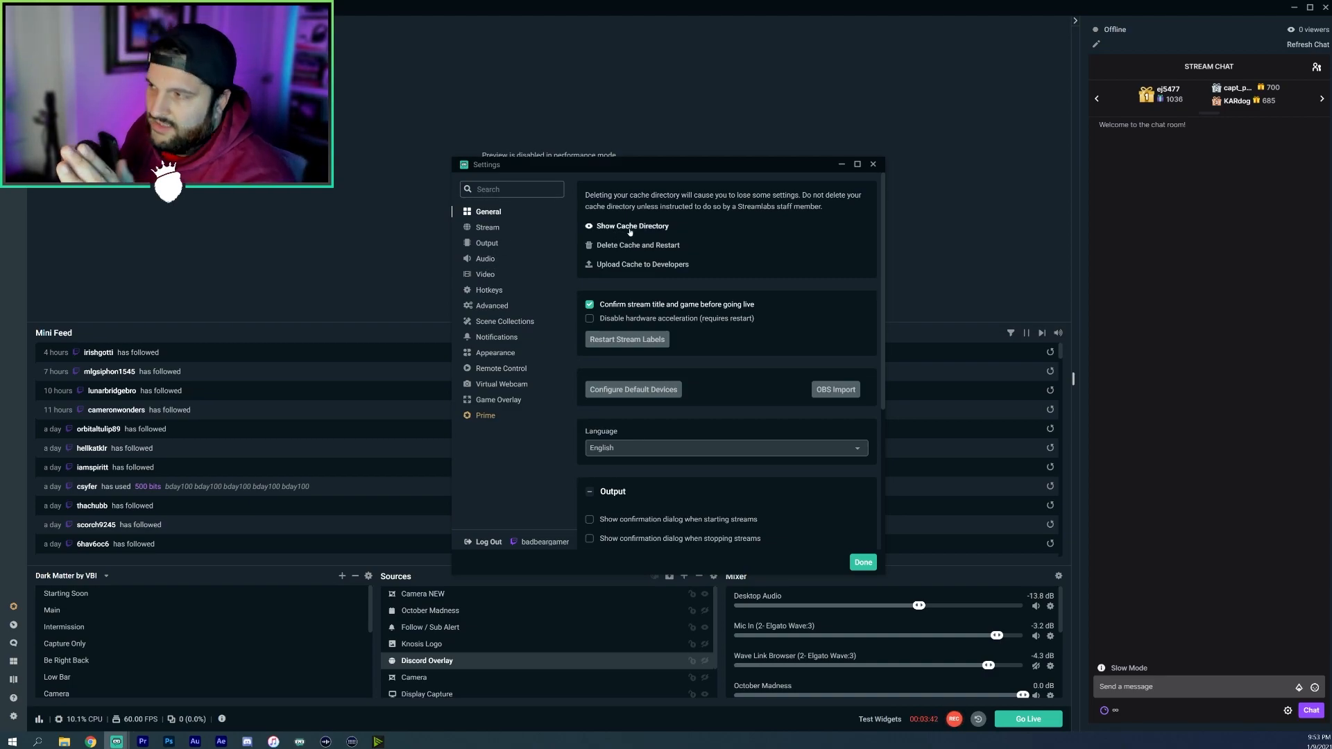
{"action": "scroll", "coordinate": [694, 405], "scroll_direction": "down", "scroll_amount": 1}
{"action": "scroll", "coordinate": [693, 405], "scroll_direction": "down", "scroll_amount": 5}
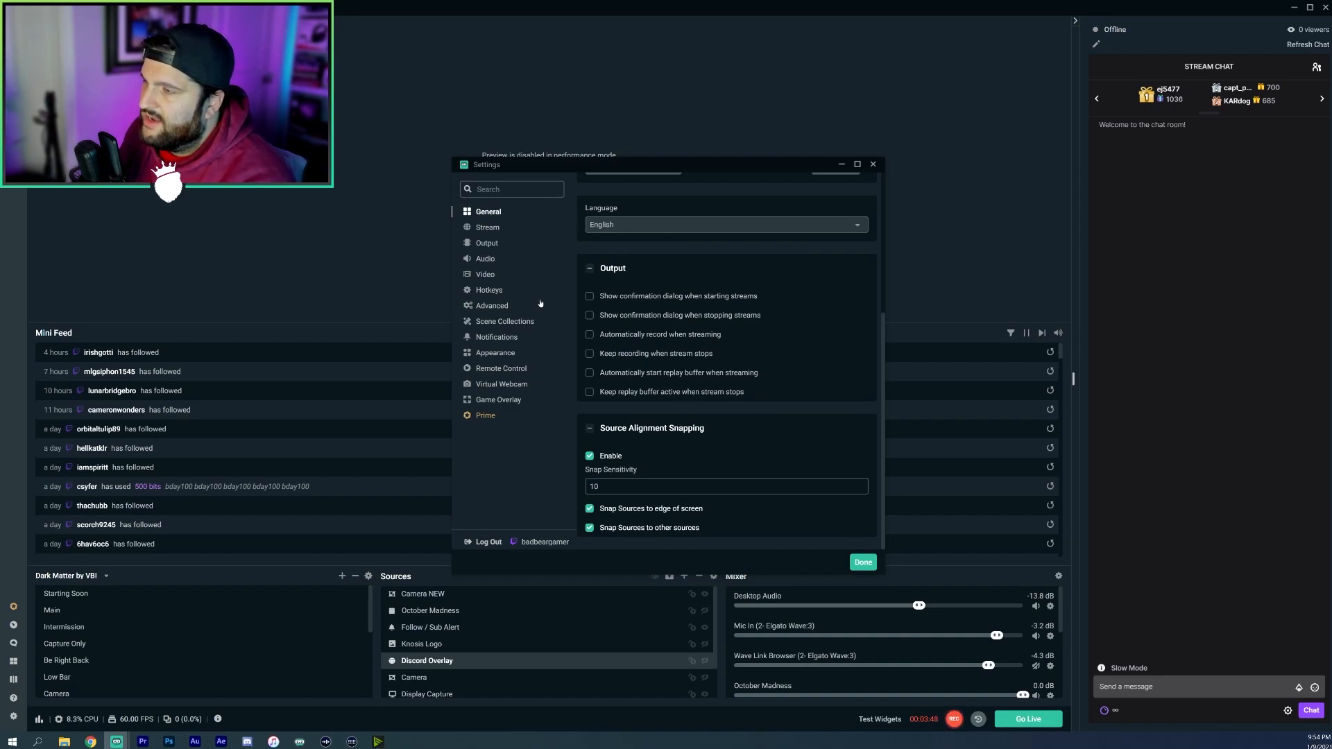
{"action": "left_click", "coordinate": [503, 228]}
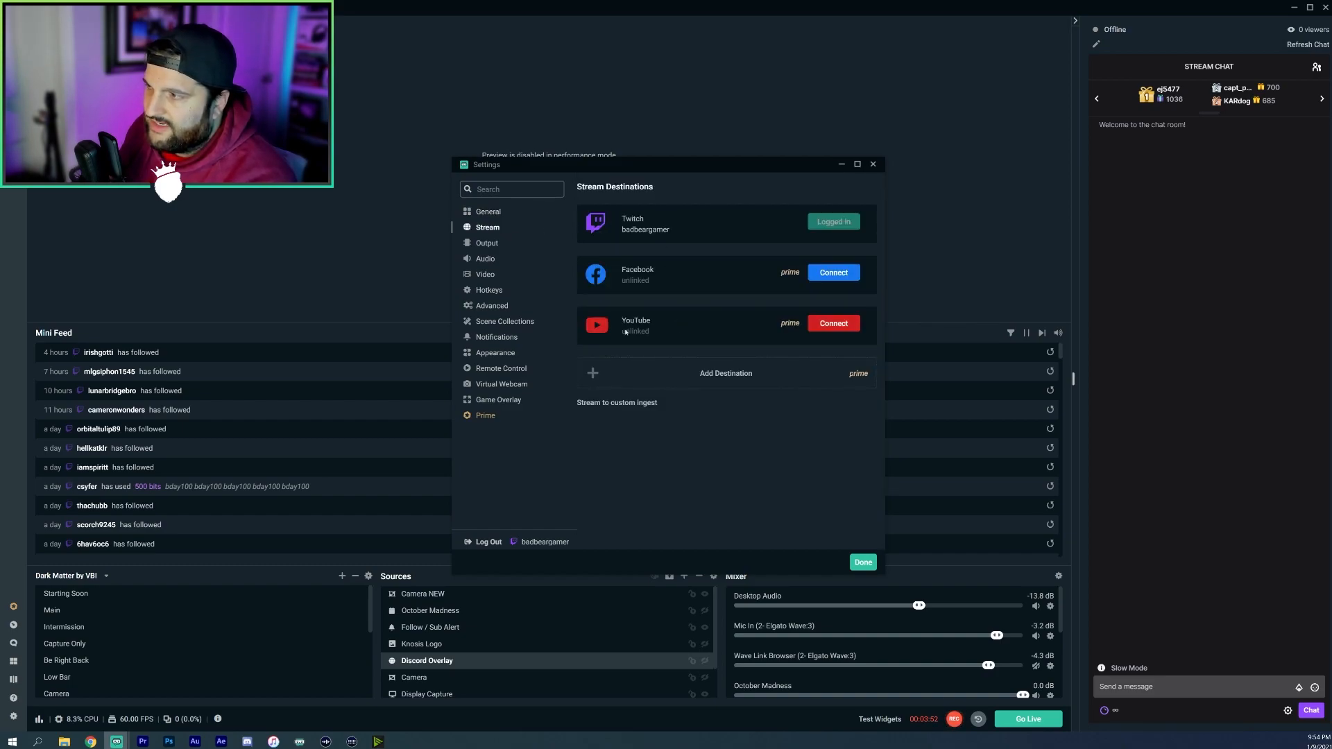
Step: Review the Streaming output settings, including encoder, rate control, bitrate, keyframe interval and profile
{"action": "left_click", "coordinate": [499, 244]}
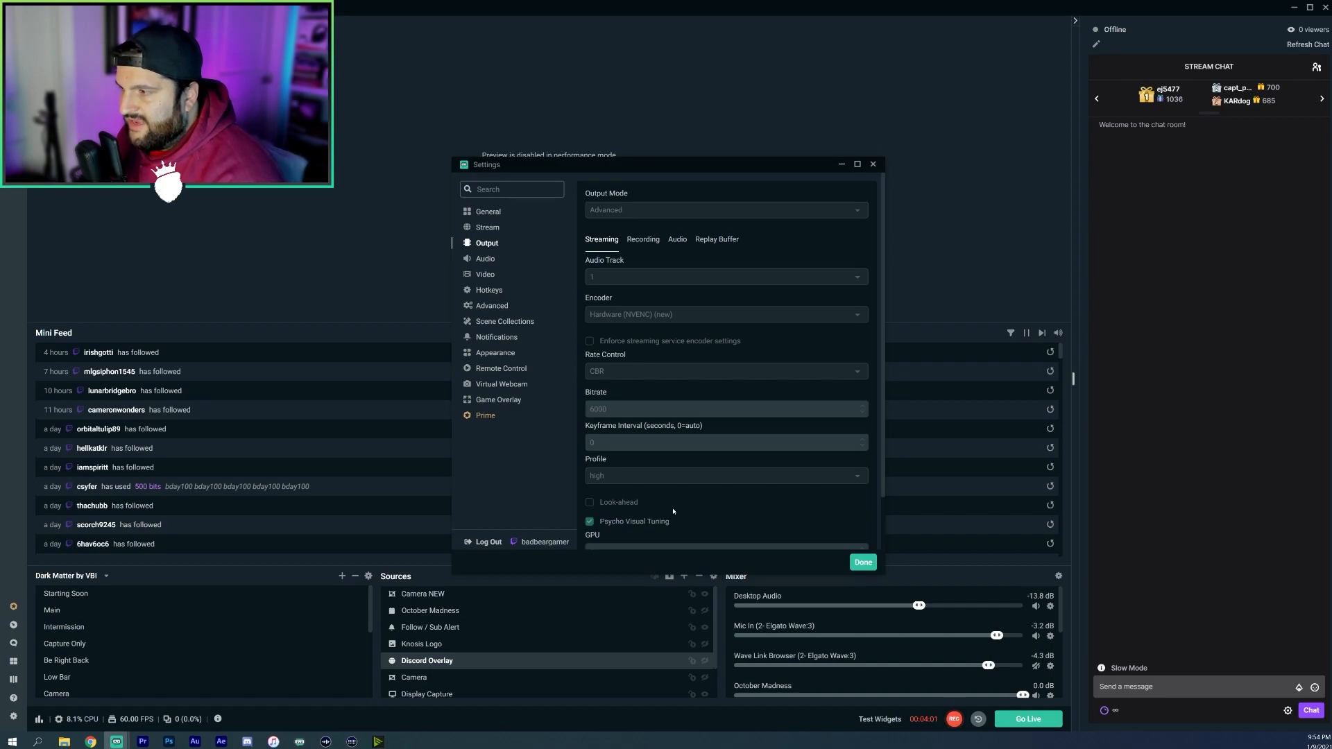
{"action": "scroll", "coordinate": [673, 511], "scroll_direction": "down", "scroll_amount": 1}
{"action": "scroll", "coordinate": [673, 511], "scroll_direction": "up", "scroll_amount": 1}
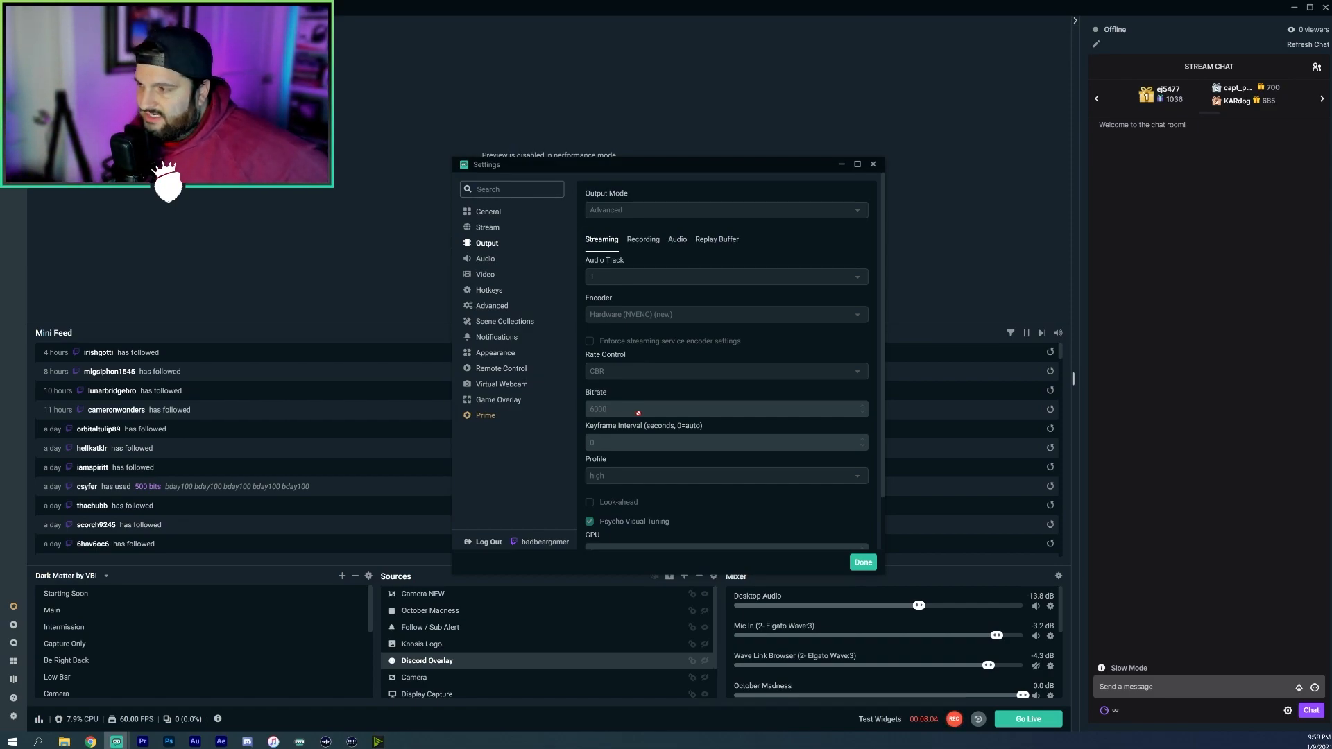
{"action": "scroll", "coordinate": [639, 413], "scroll_direction": "down", "scroll_amount": 2}
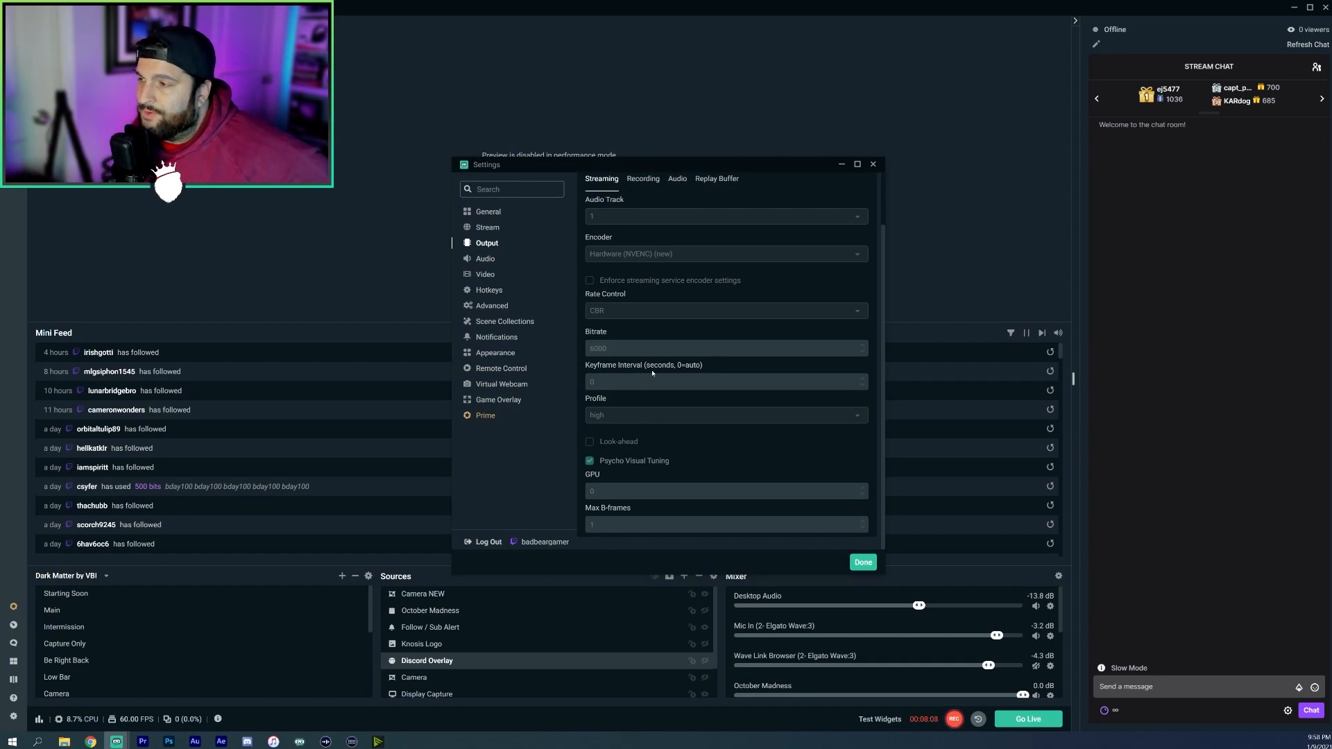
{"action": "scroll", "coordinate": [657, 326], "scroll_direction": "up", "scroll_amount": 2}
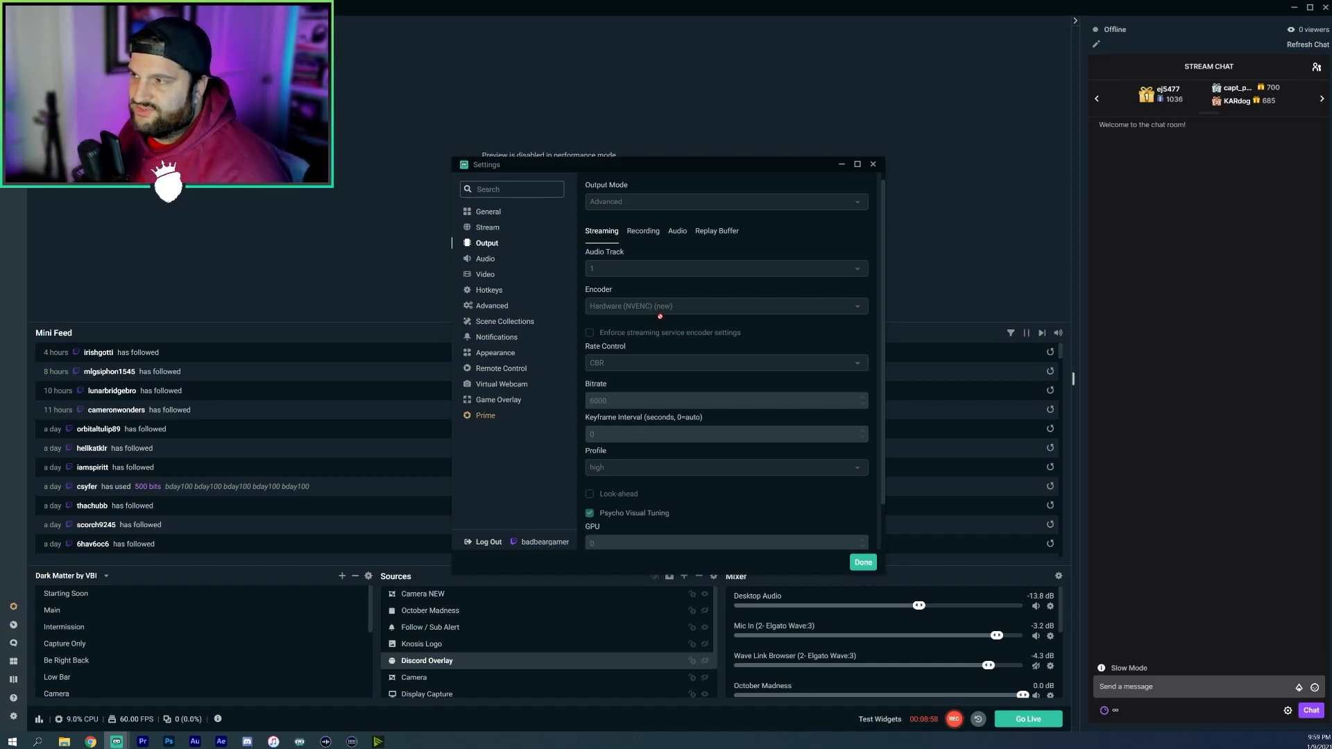
Step: Review the Recording output settings, from recording path and format through encoder, bitrate, preset and max B-frames
{"action": "left_click", "coordinate": [642, 231]}
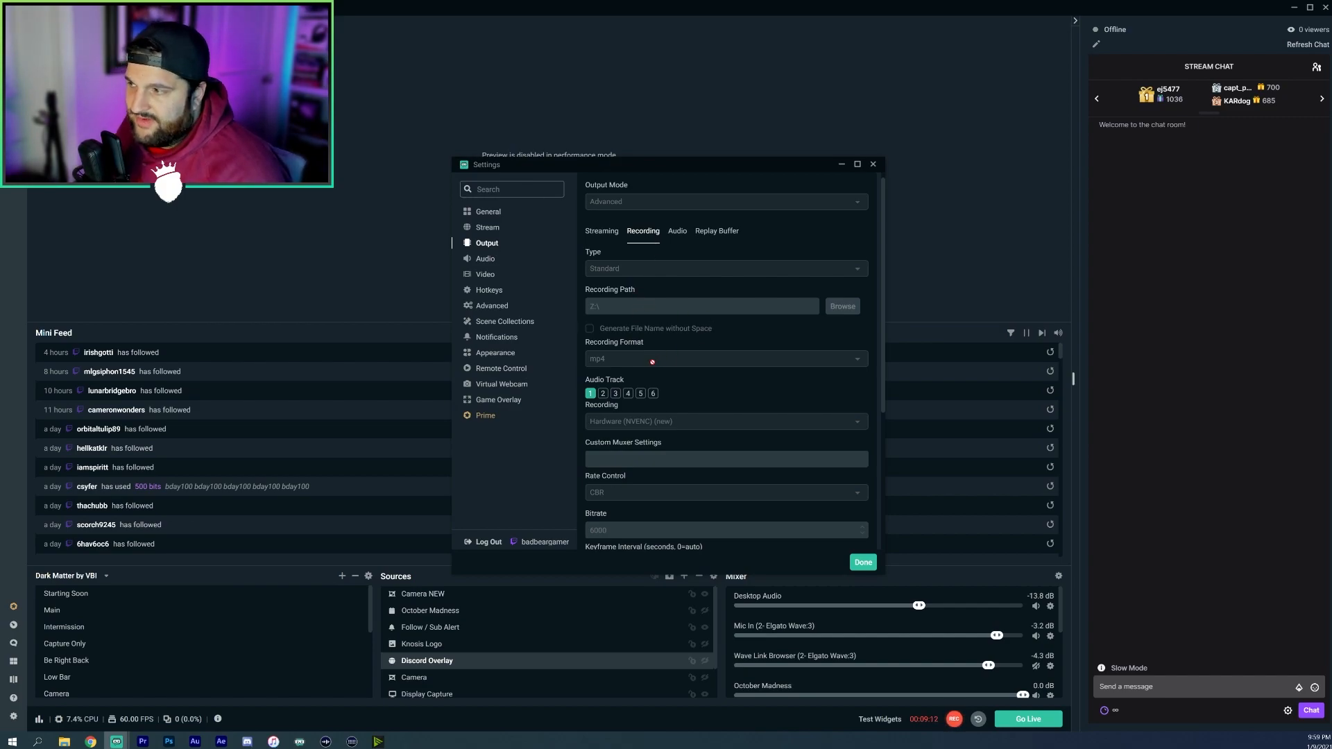
{"action": "scroll", "coordinate": [689, 376], "scroll_direction": "down", "scroll_amount": 1}
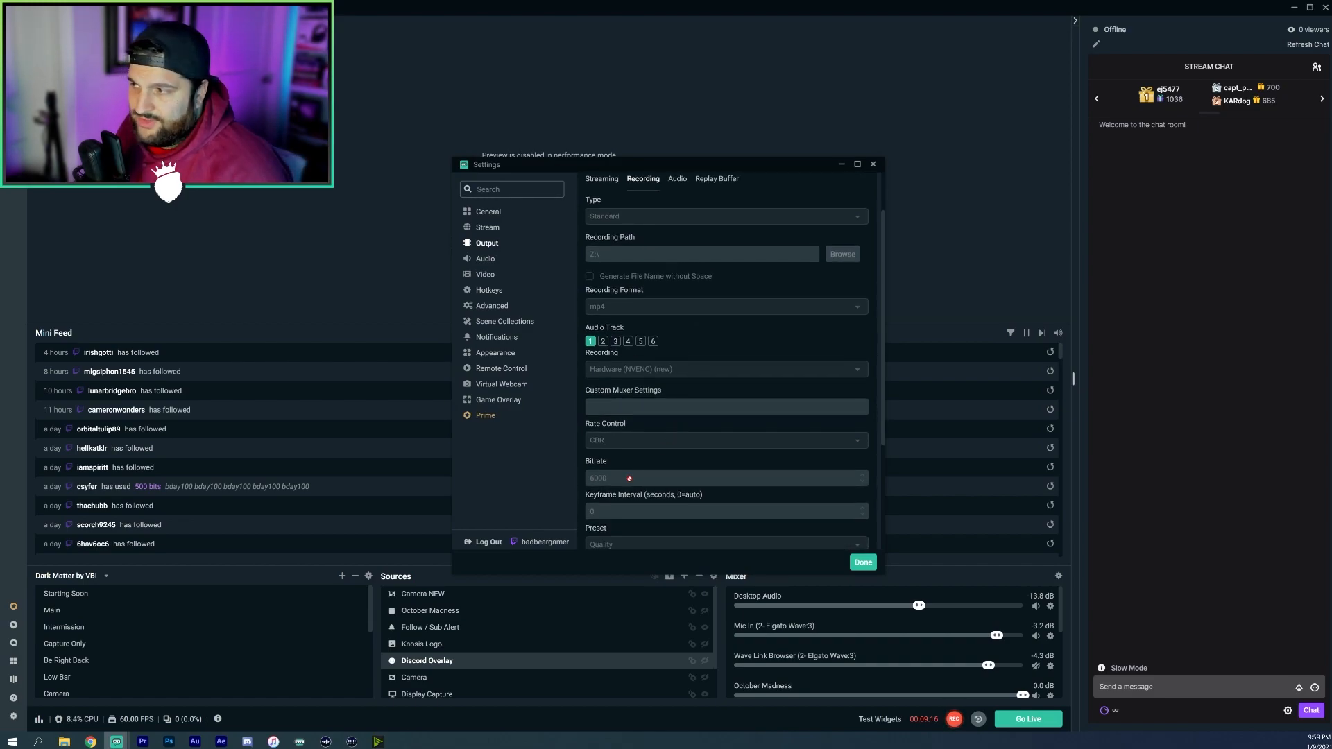
{"action": "scroll", "coordinate": [629, 478], "scroll_direction": "down", "scroll_amount": 2}
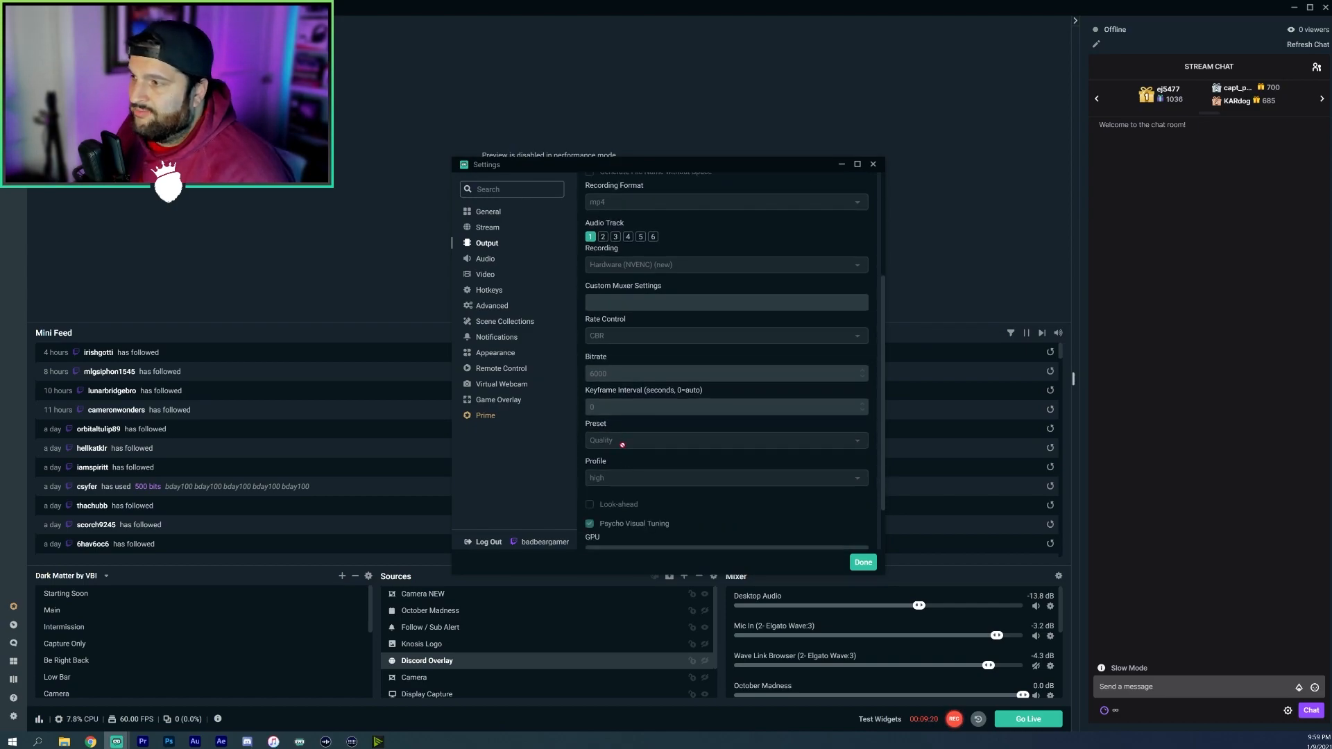
{"action": "scroll", "coordinate": [623, 452], "scroll_direction": "down", "scroll_amount": 2}
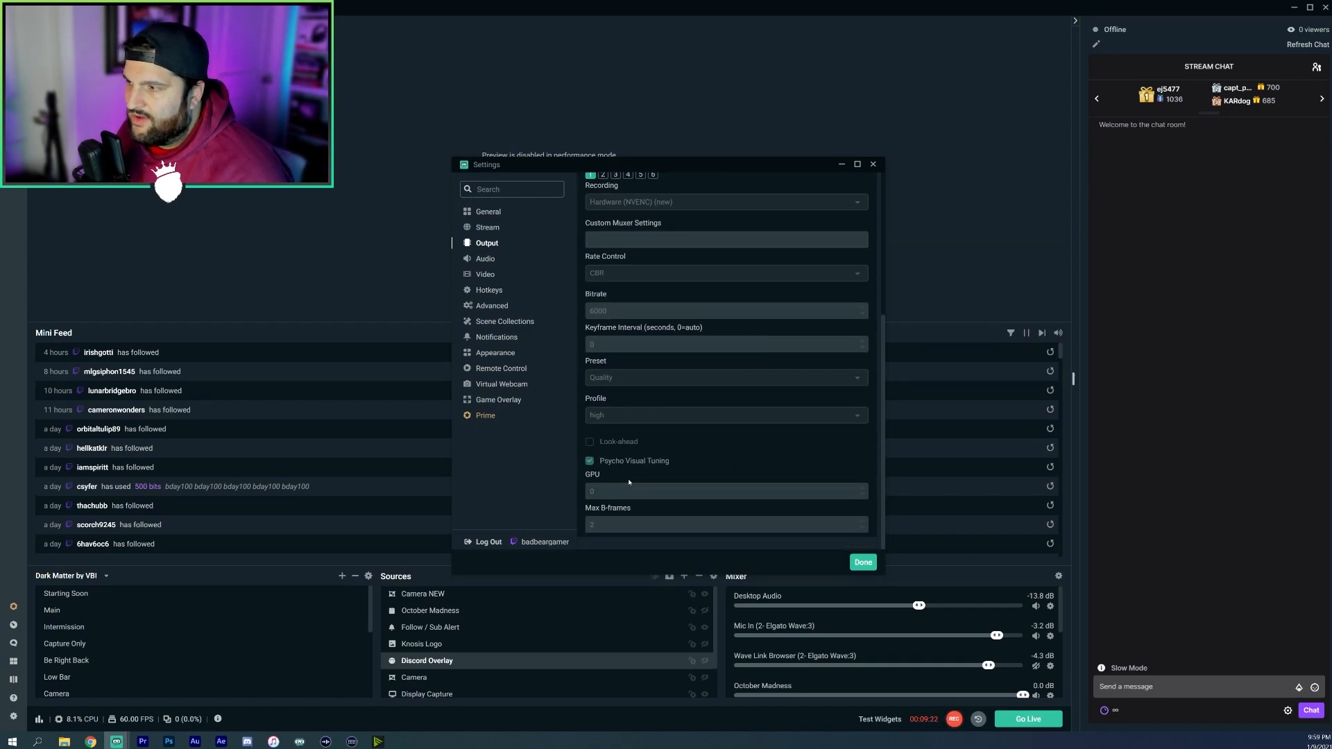
{"action": "scroll", "coordinate": [628, 486], "scroll_direction": "up", "scroll_amount": 5}
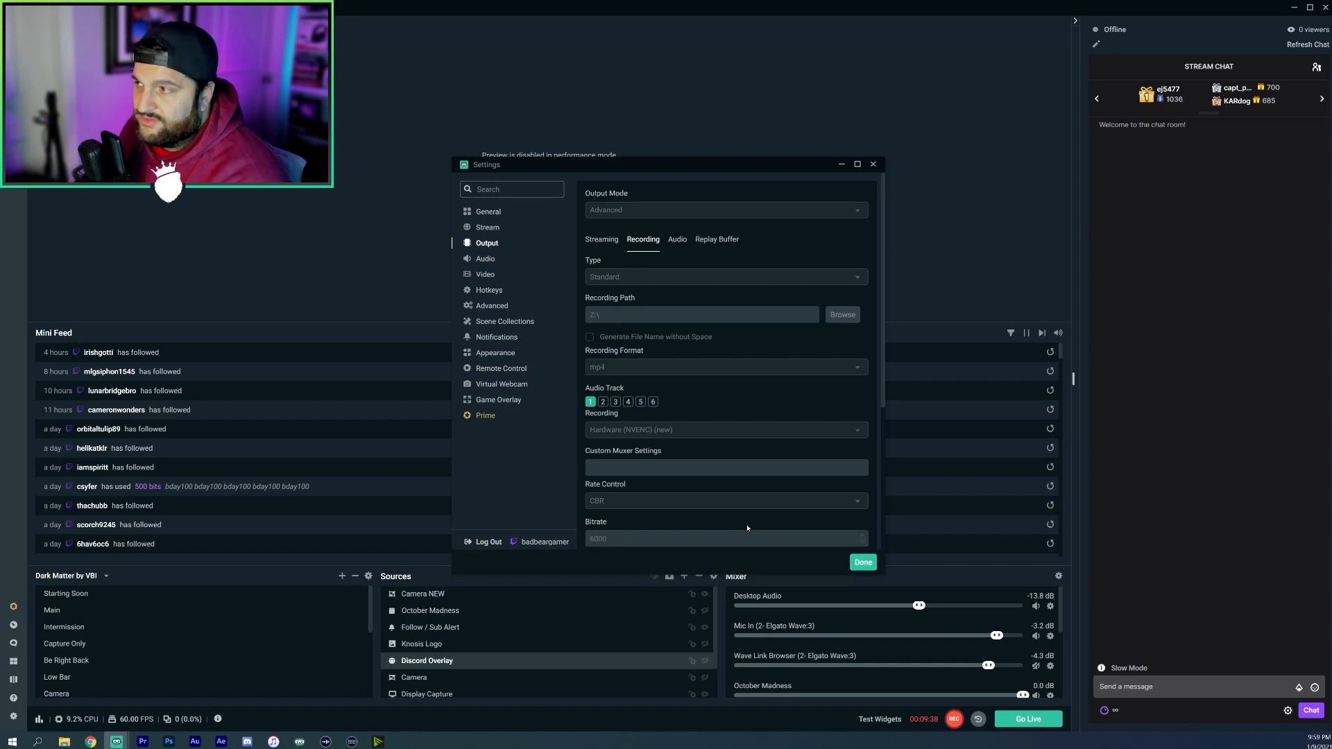
Step: Check the audio track bitrates and names in the output settings, and the Replay Buffer options
{"action": "left_click", "coordinate": [677, 239]}
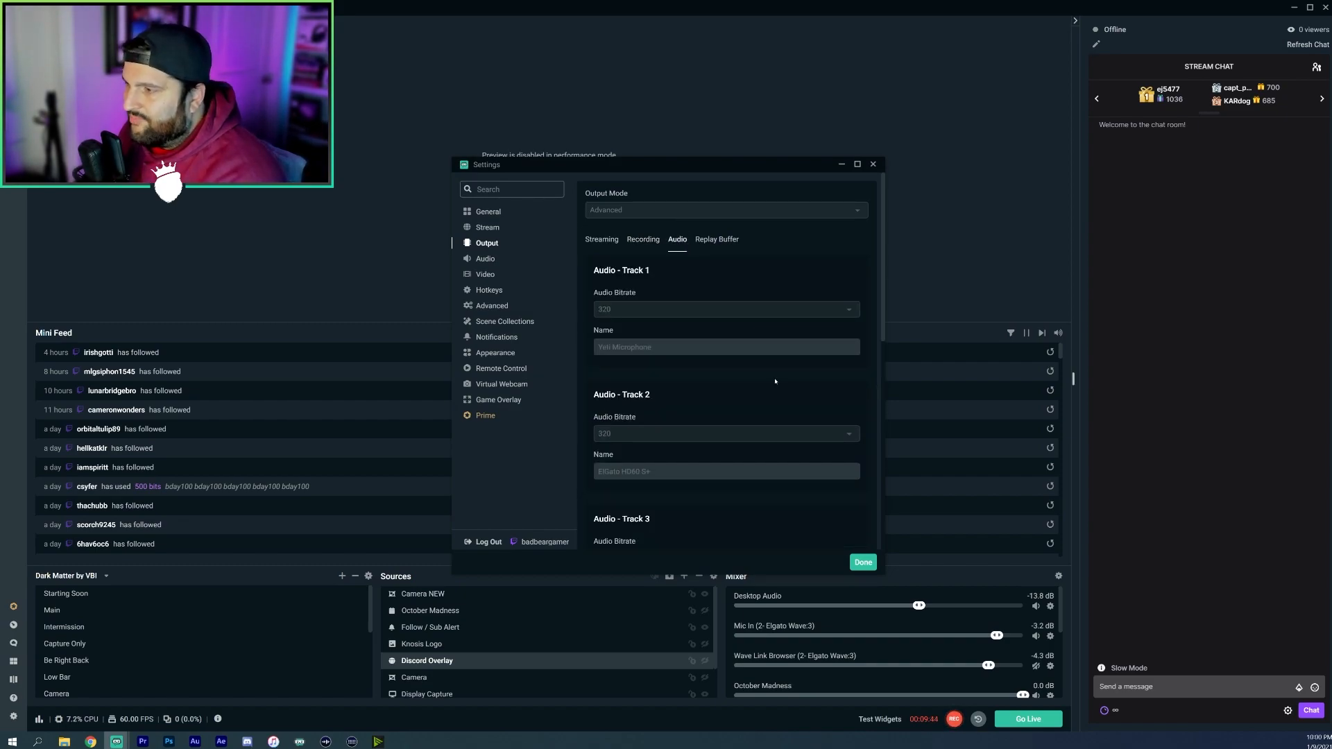
{"action": "scroll", "coordinate": [775, 381], "scroll_direction": "down", "scroll_amount": 3}
{"action": "scroll", "coordinate": [694, 367], "scroll_direction": "up", "scroll_amount": 3}
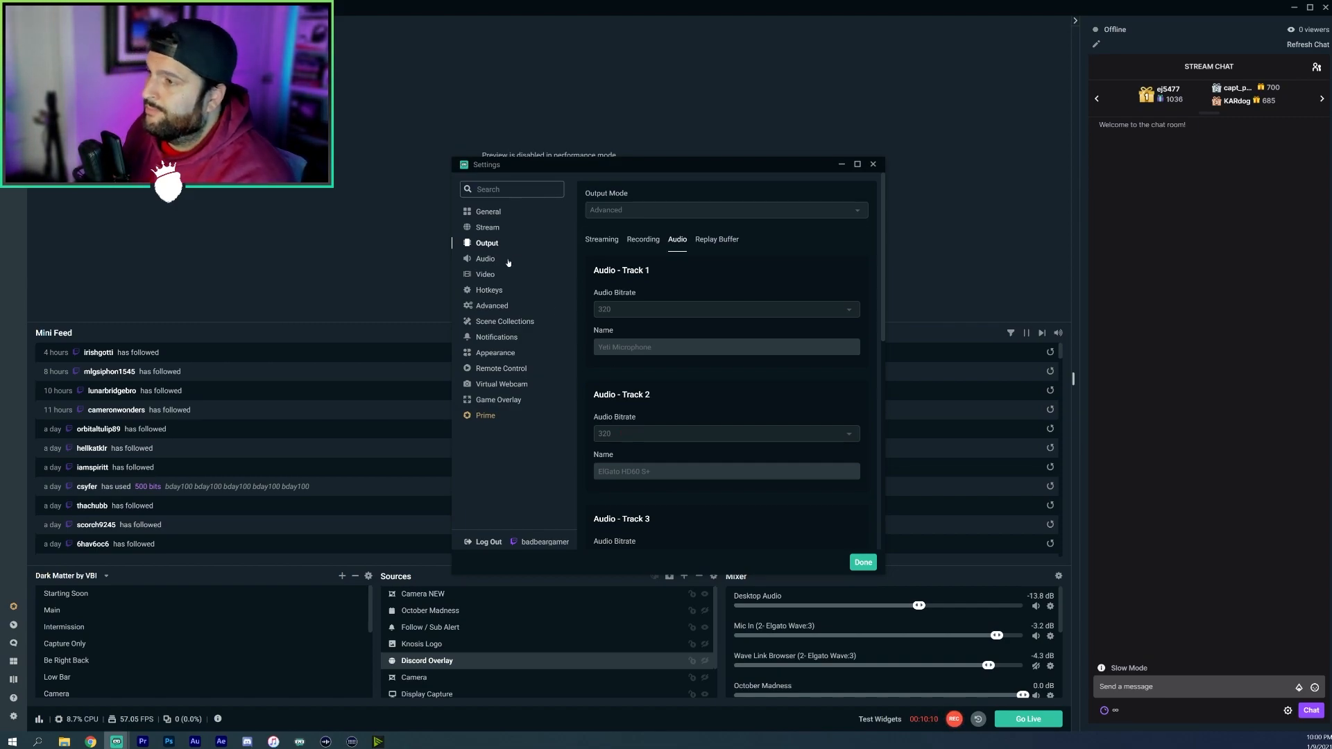
{"action": "left_click", "coordinate": [733, 238]}
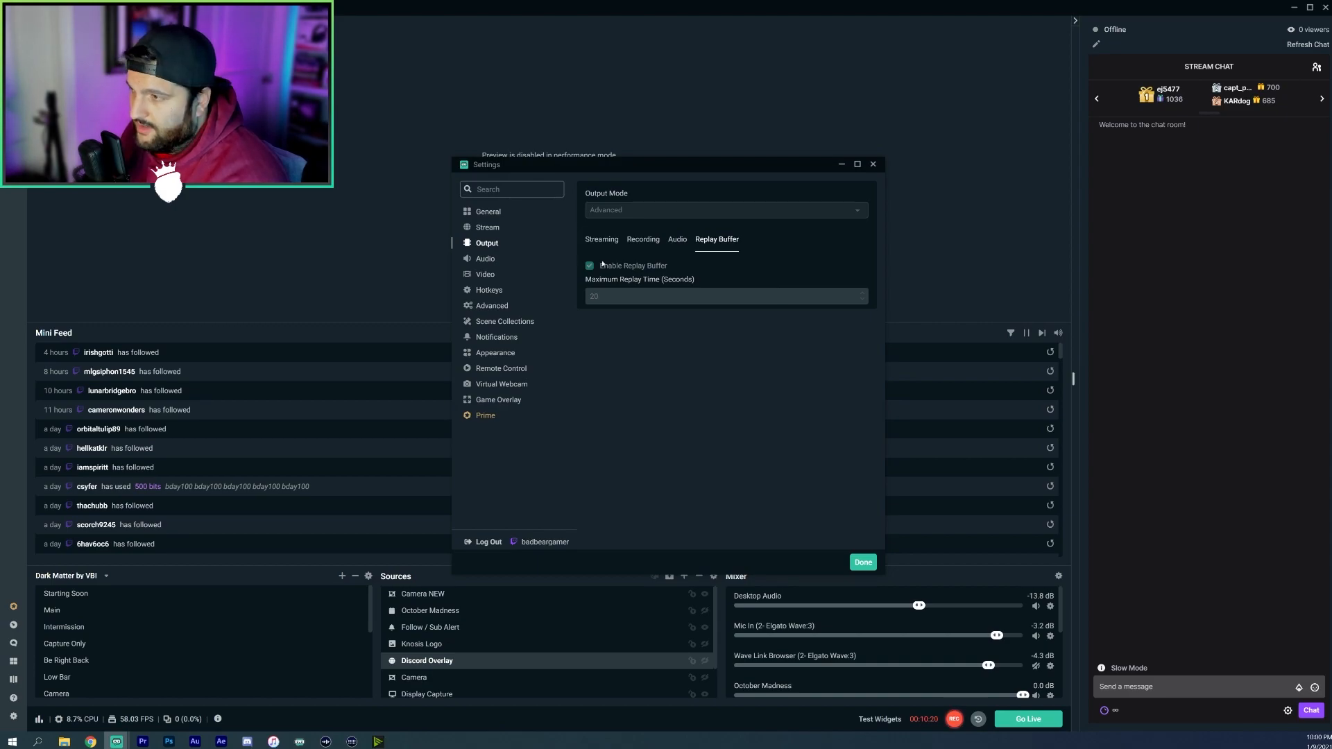
Step: Review the Audio device settings and check the Elgato Wave Link mixer's channels and outputs before closing it
{"action": "left_click", "coordinate": [486, 258]}
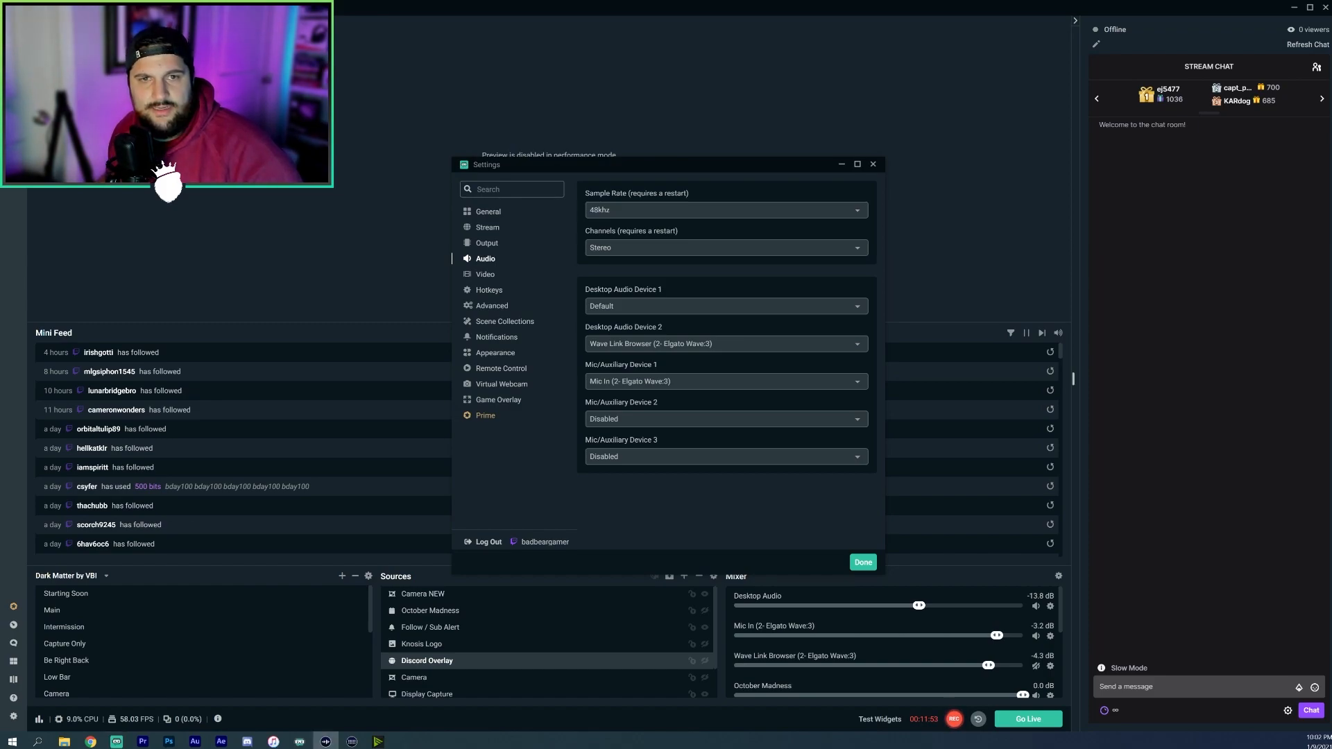
{"action": "left_click", "coordinate": [325, 741]}
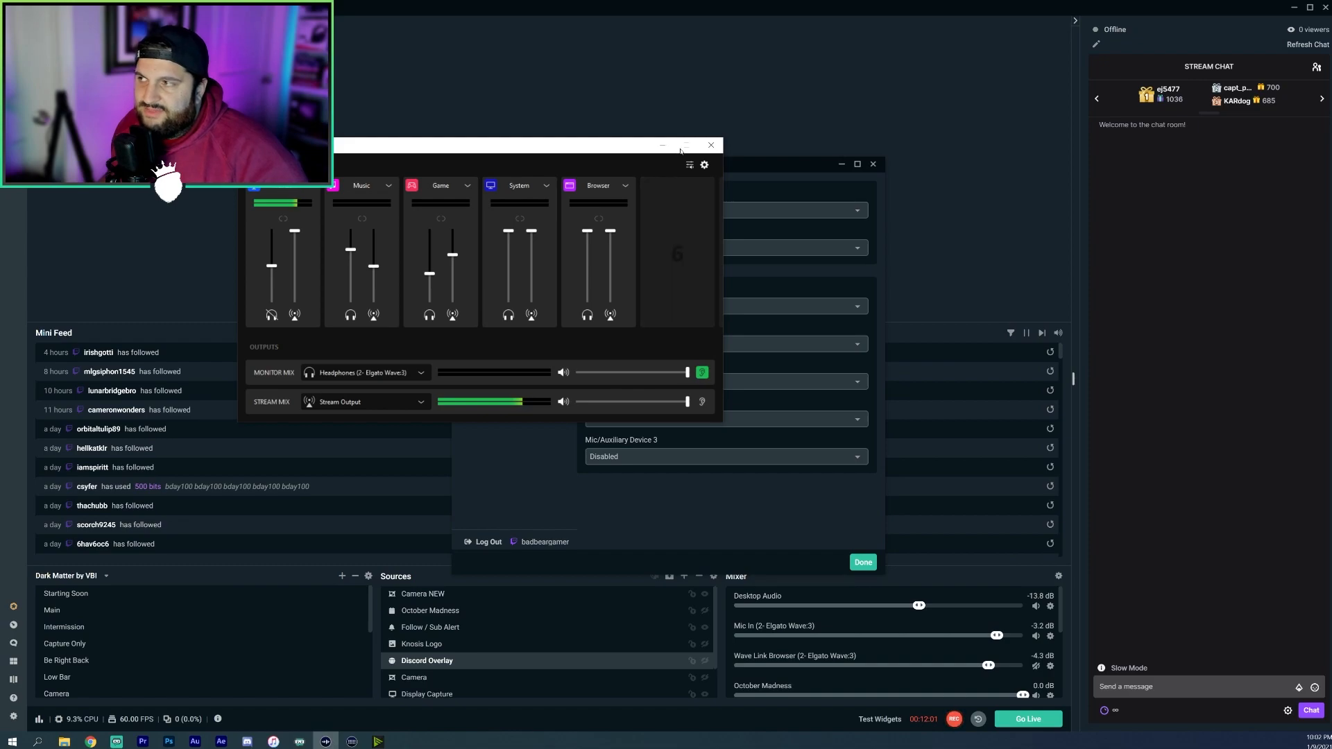
{"action": "left_click", "coordinate": [711, 144]}
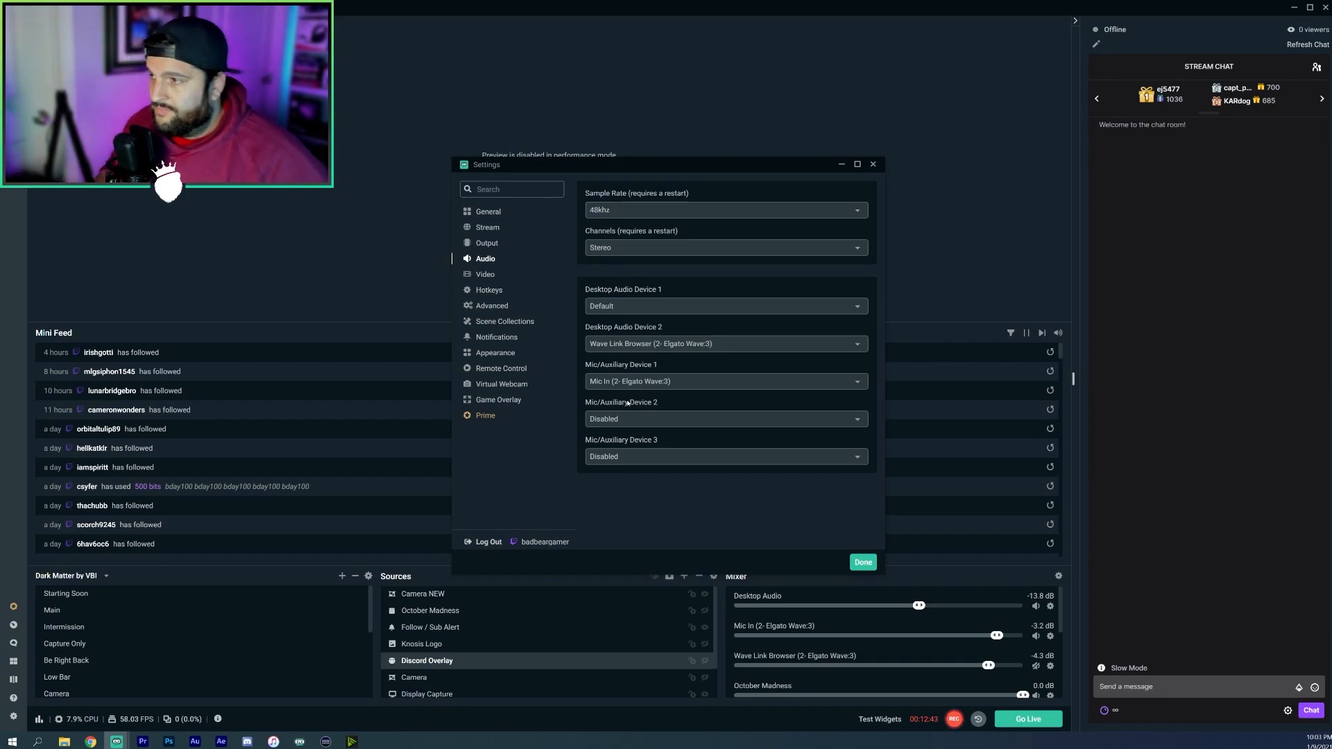
Step: Review the Video resolution and FPS settings, and look through the list of available hotkeys
{"action": "left_click", "coordinate": [500, 276]}
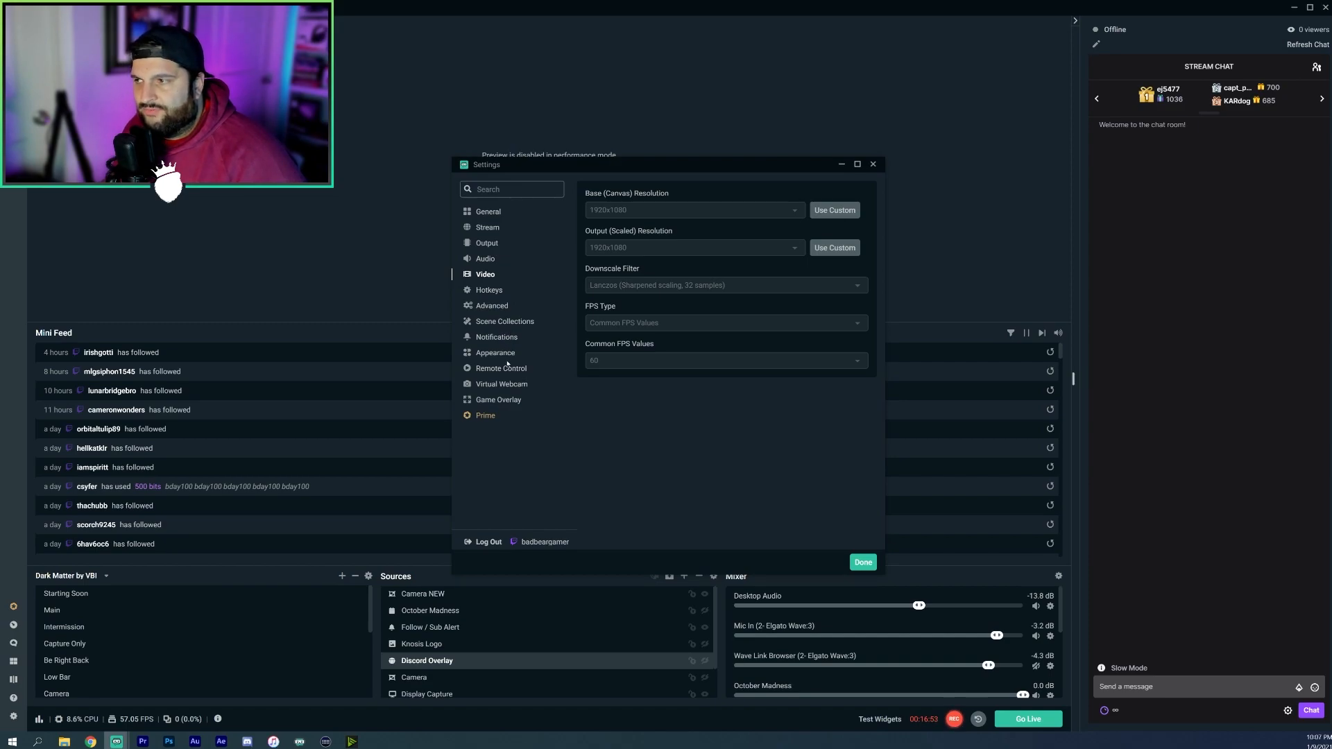
{"action": "left_click", "coordinate": [493, 291]}
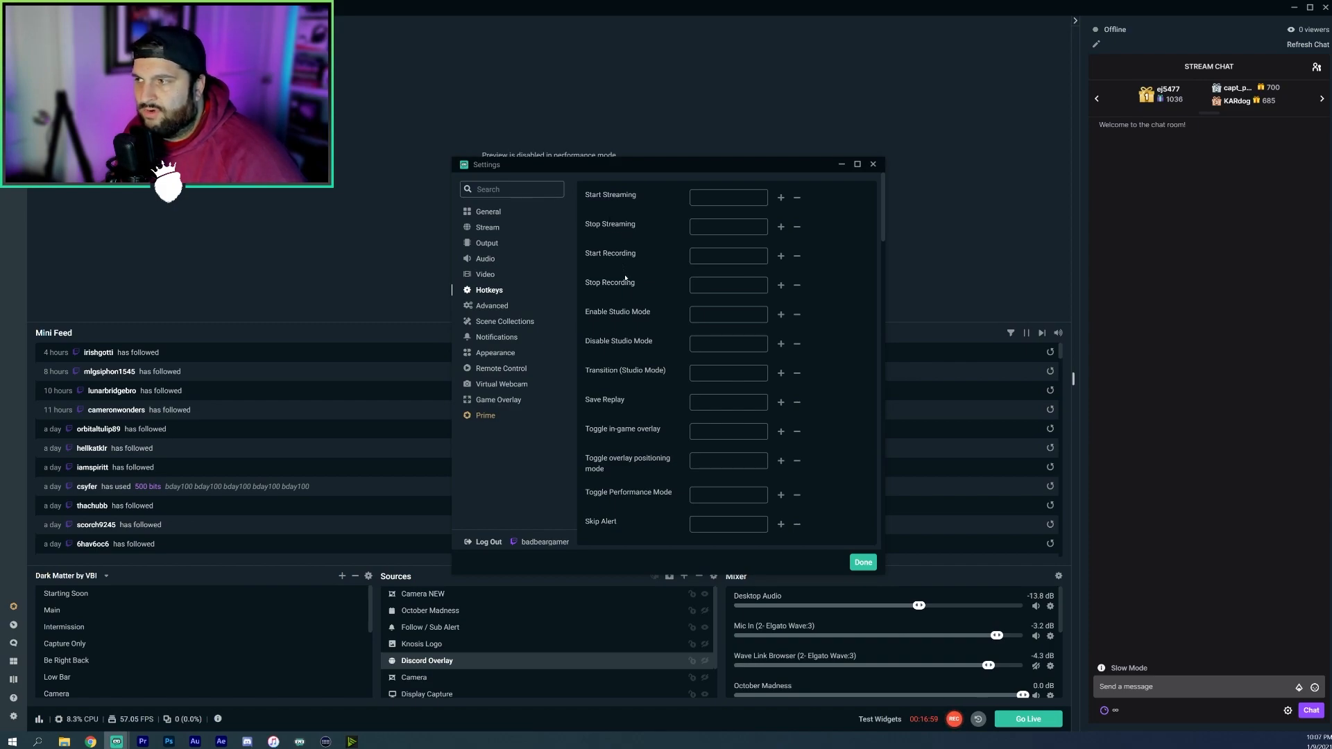
{"action": "scroll", "coordinate": [626, 283], "scroll_direction": "down", "scroll_amount": 3}
{"action": "scroll", "coordinate": [627, 283], "scroll_direction": "up", "scroll_amount": 3}
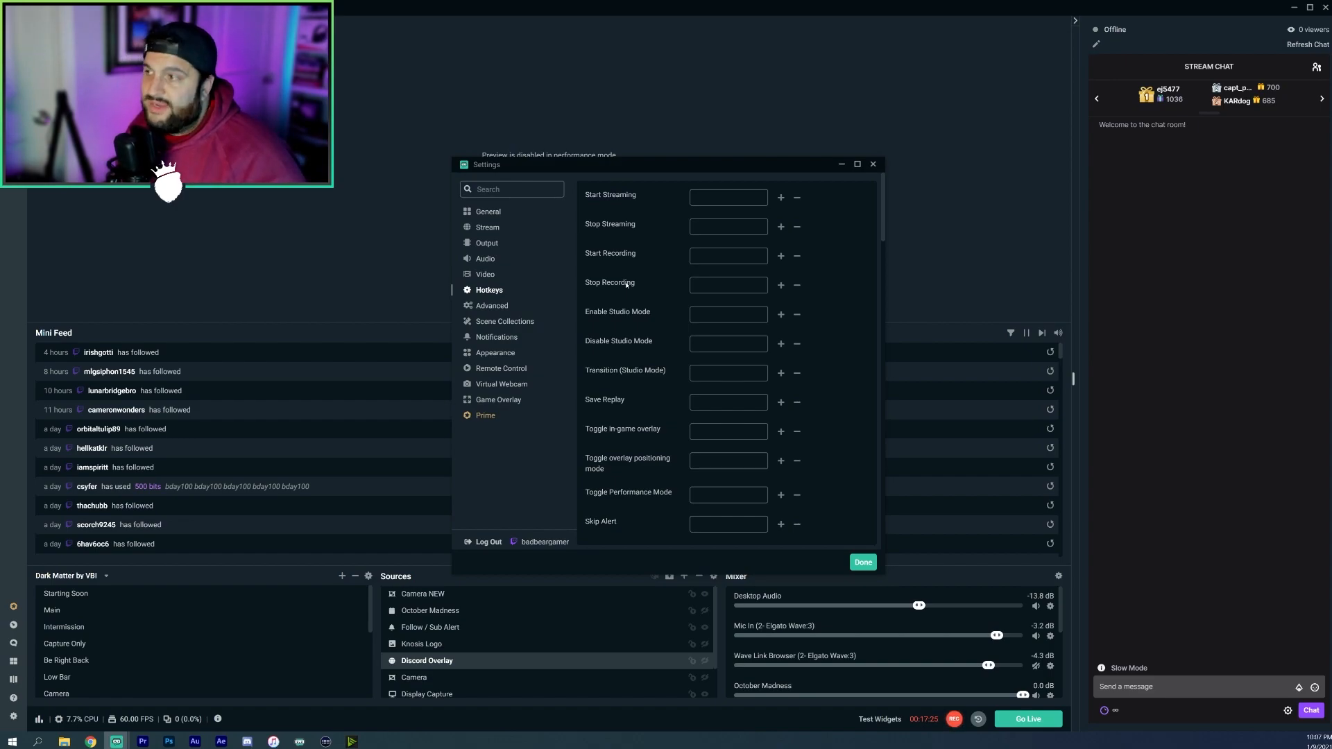
{"action": "scroll", "coordinate": [674, 351], "scroll_direction": "down", "scroll_amount": 3}
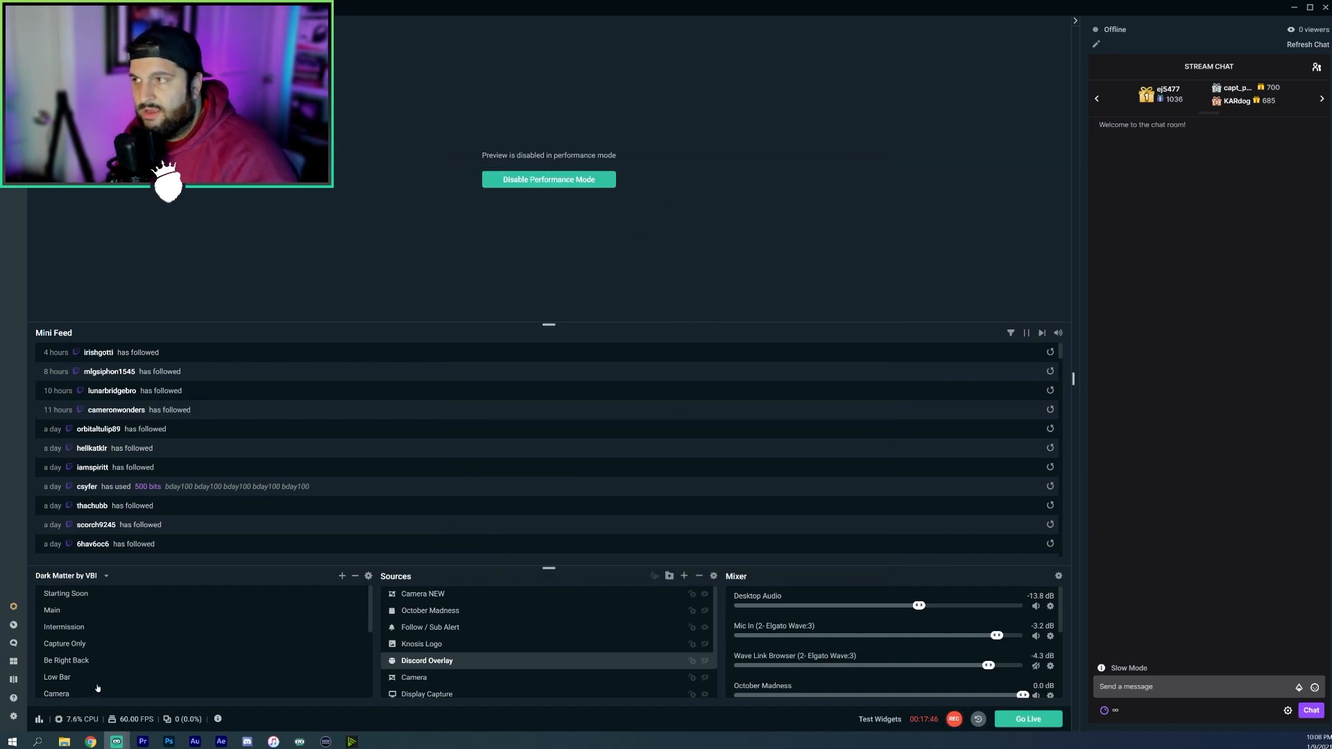
Step: Disable Performance Mode to show the live preview and deselect the Discord Overlay source
{"action": "left_click", "coordinate": [540, 181]}
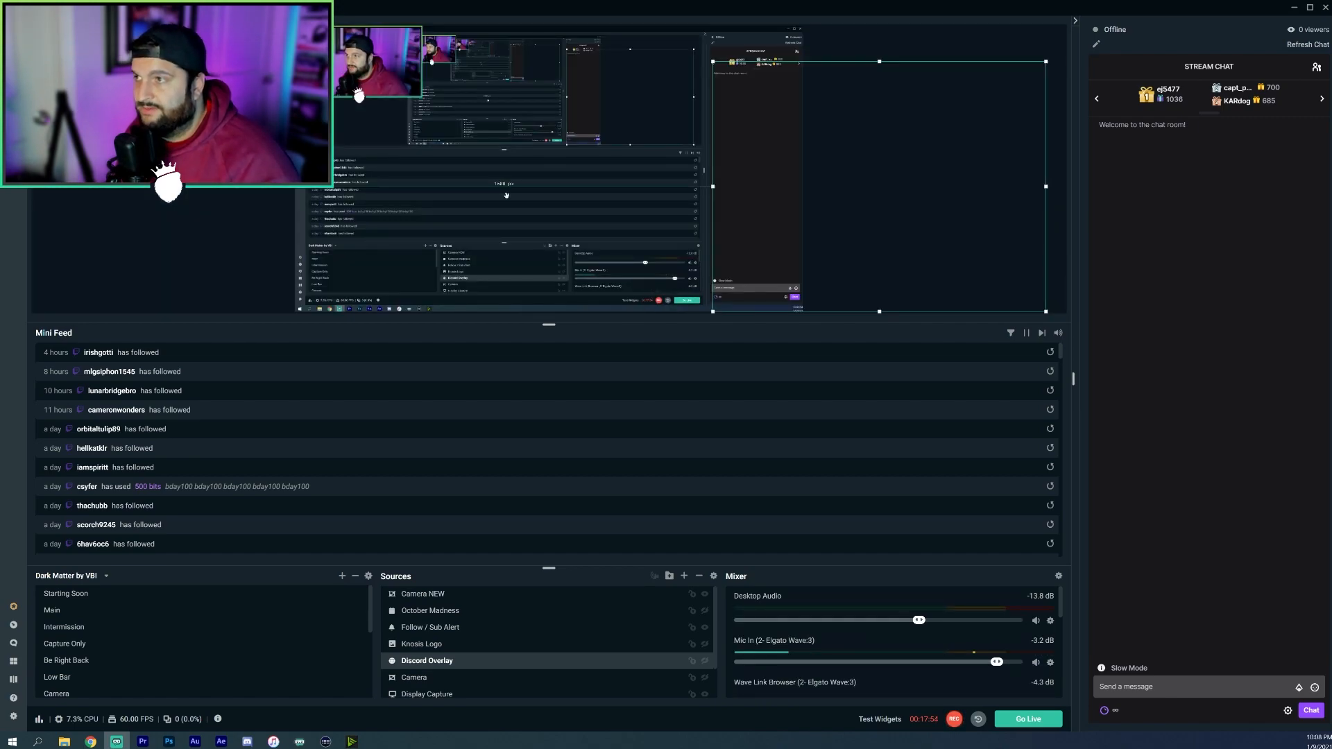
{"action": "left_click", "coordinate": [264, 203]}
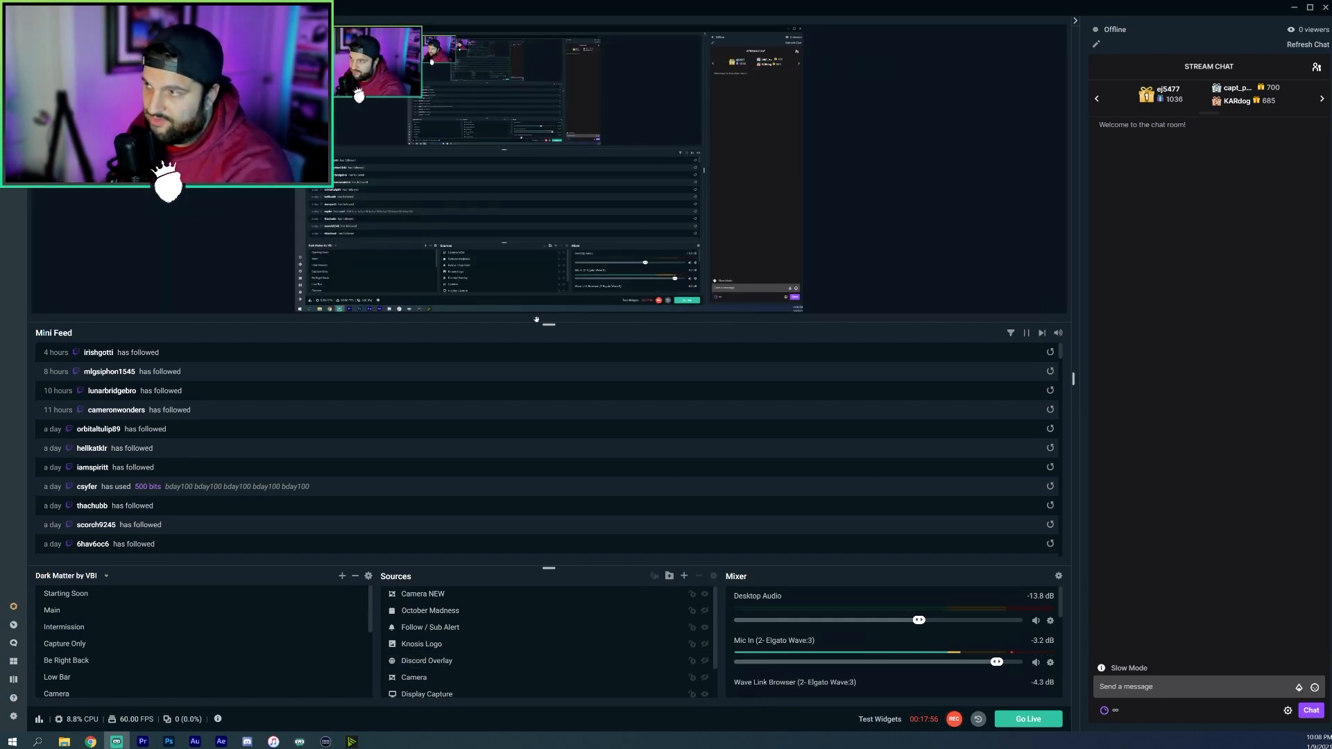
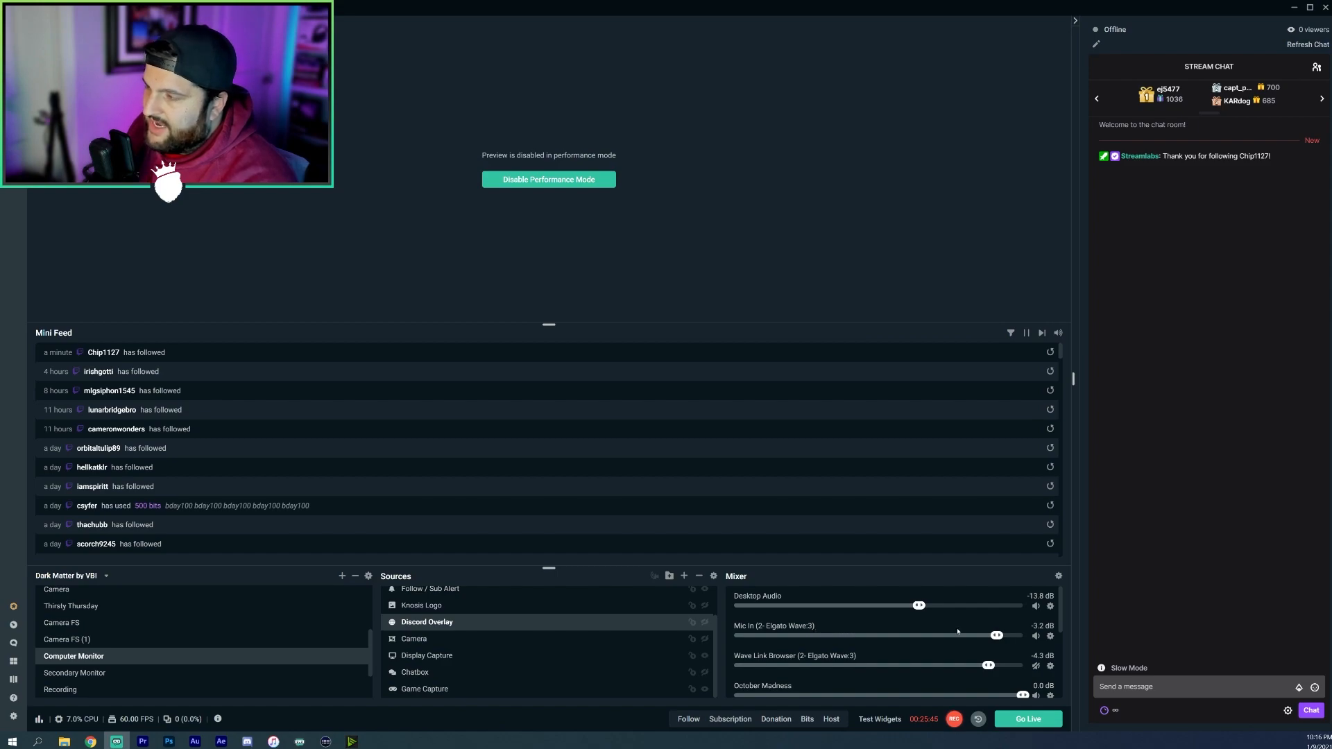
Step: Open the filters of the Mic In (2- Elgato Wave:3) source and examine Gain, Noise Suppression, Noise Gate and Compressor
{"action": "left_click", "coordinate": [1050, 636]}
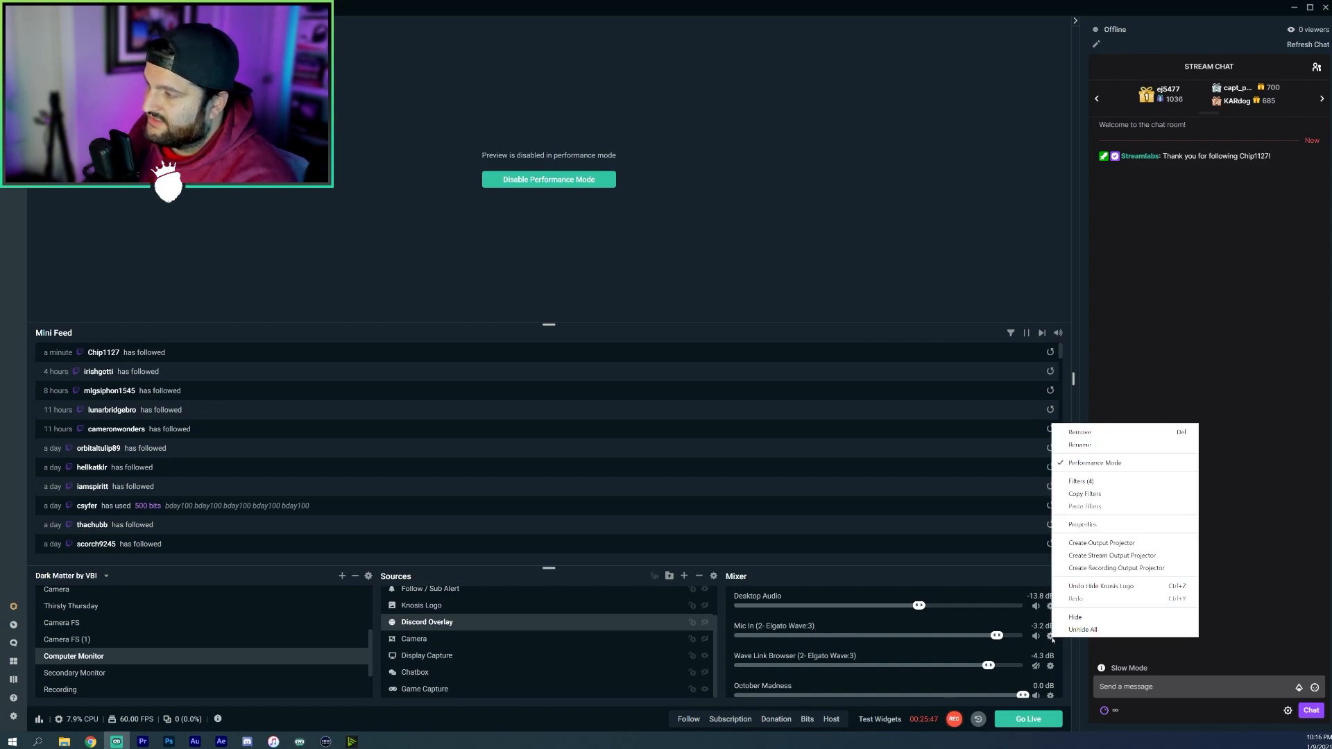
{"action": "left_click", "coordinate": [1103, 483]}
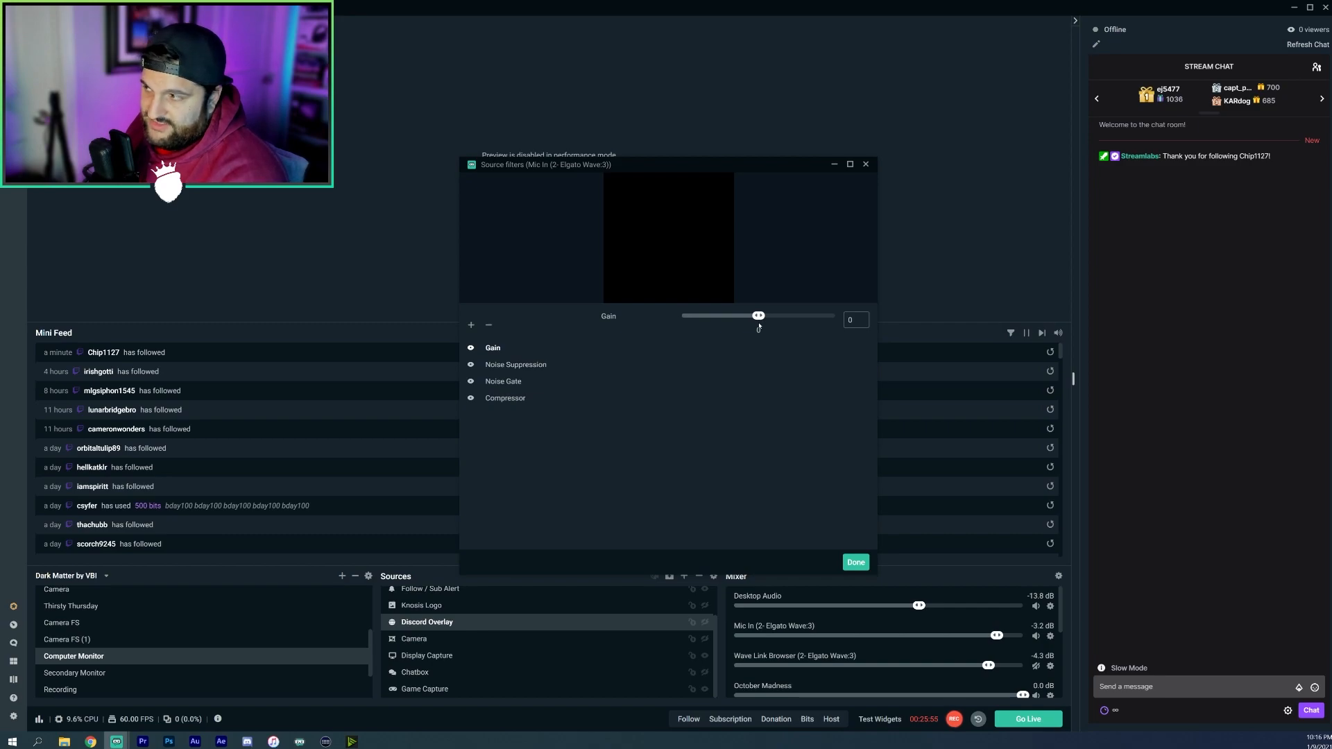
{"action": "left_click", "coordinate": [534, 366]}
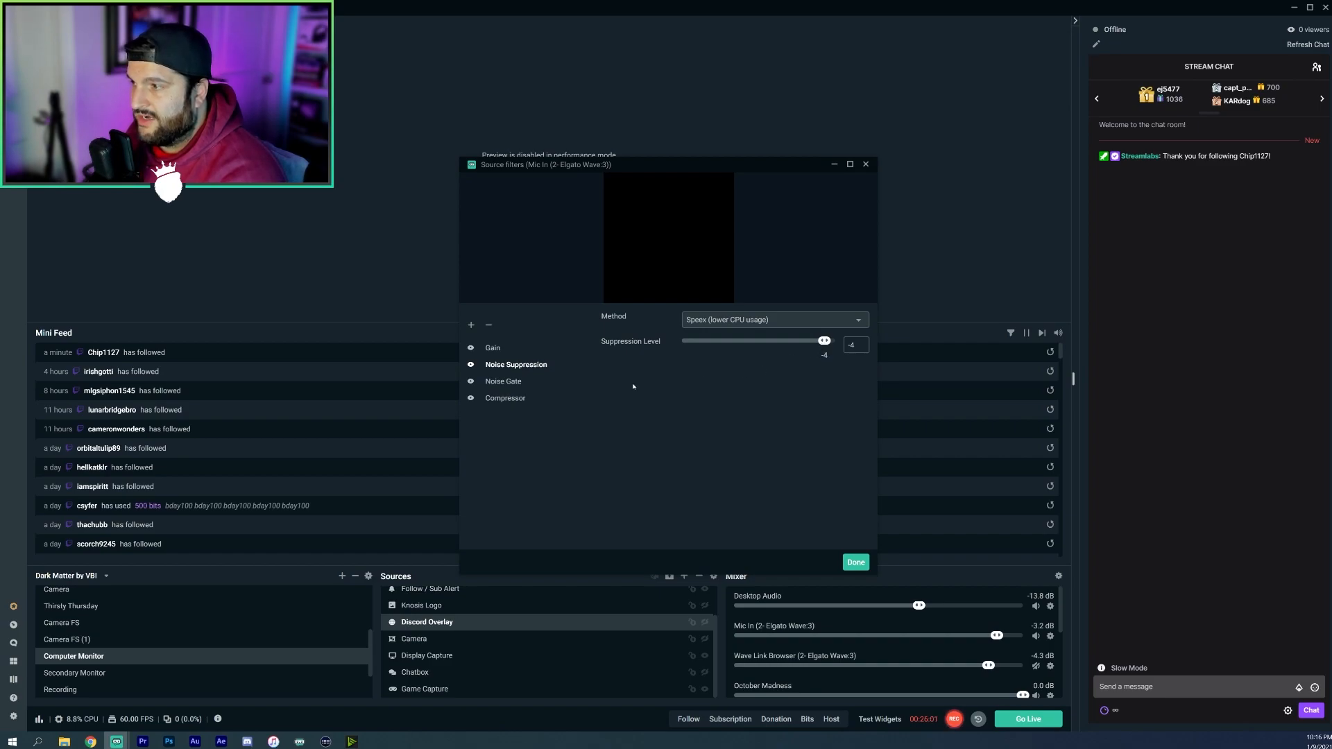
{"action": "left_click", "coordinate": [534, 386]}
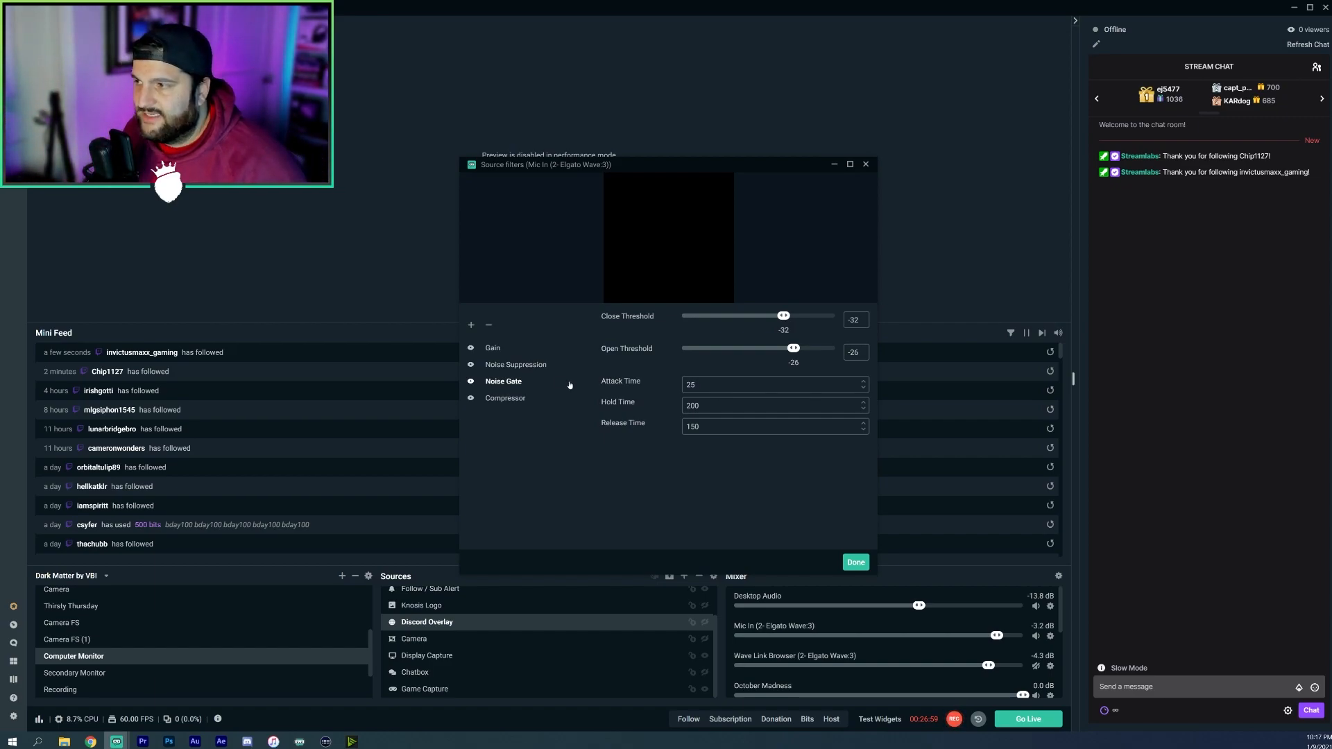
{"action": "left_click", "coordinate": [515, 401]}
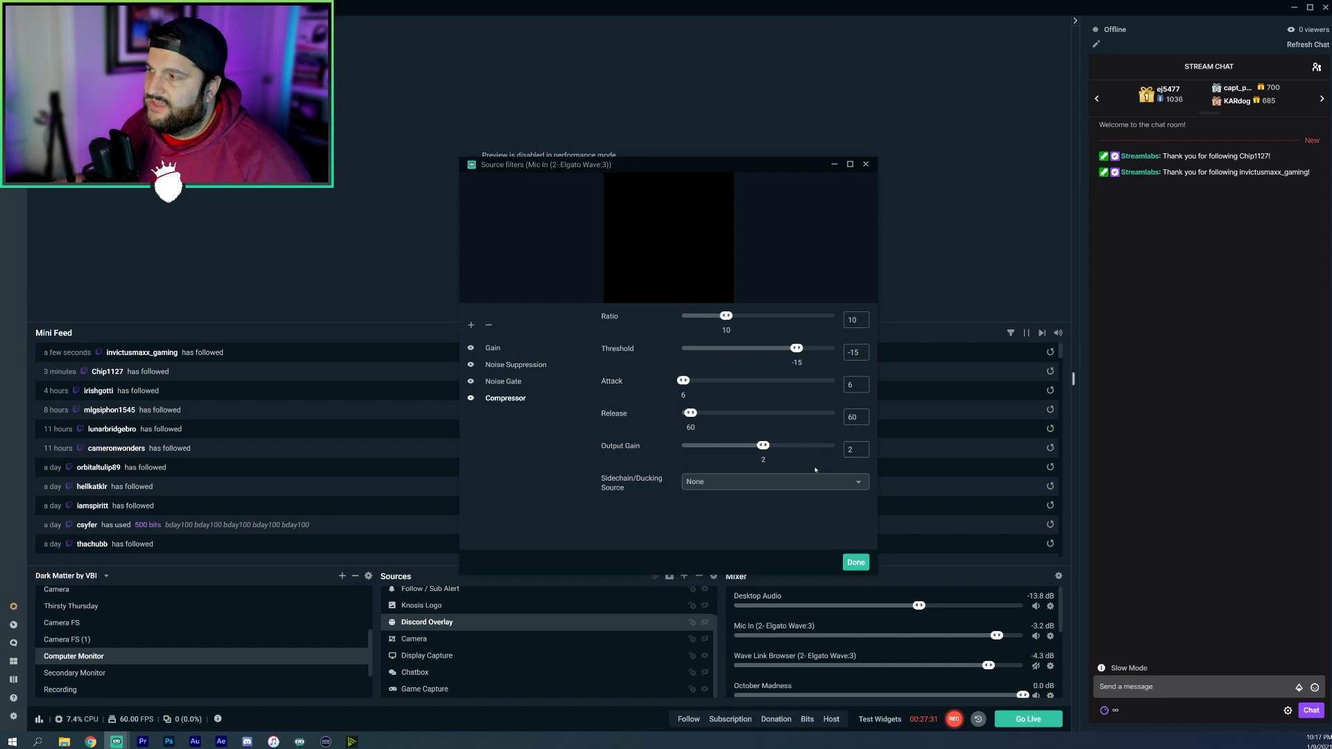
Step: Recheck each microphone filter's settings from Gain through Compressor, and close the source filters
{"action": "left_click", "coordinate": [513, 349]}
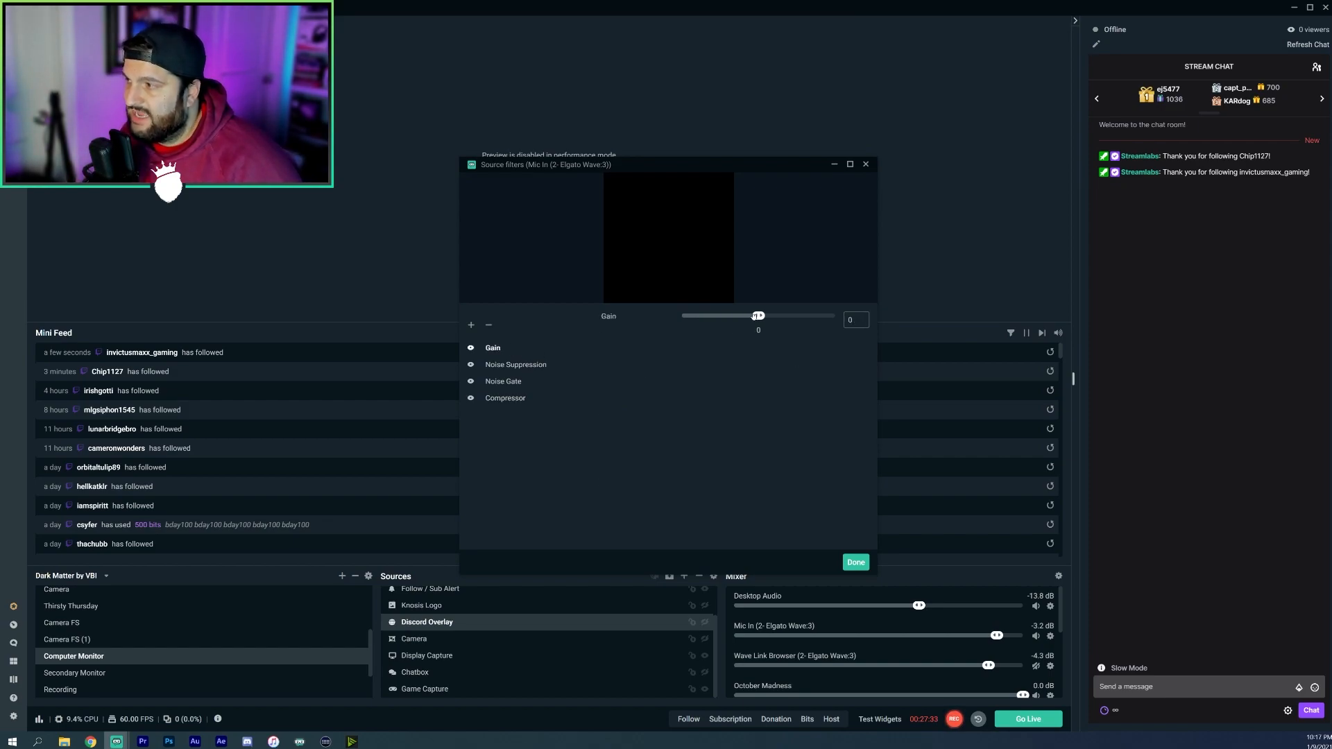
{"action": "left_click", "coordinate": [538, 366]}
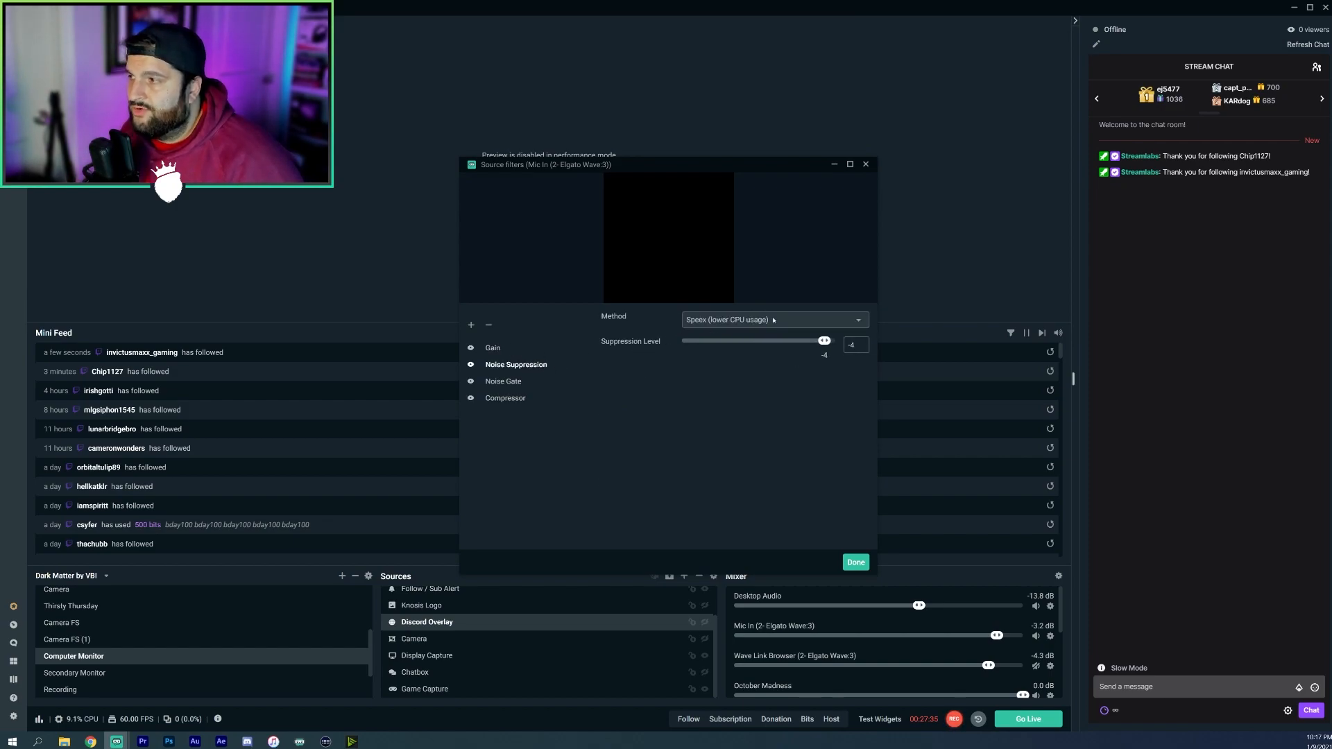
{"action": "left_click", "coordinate": [512, 384]}
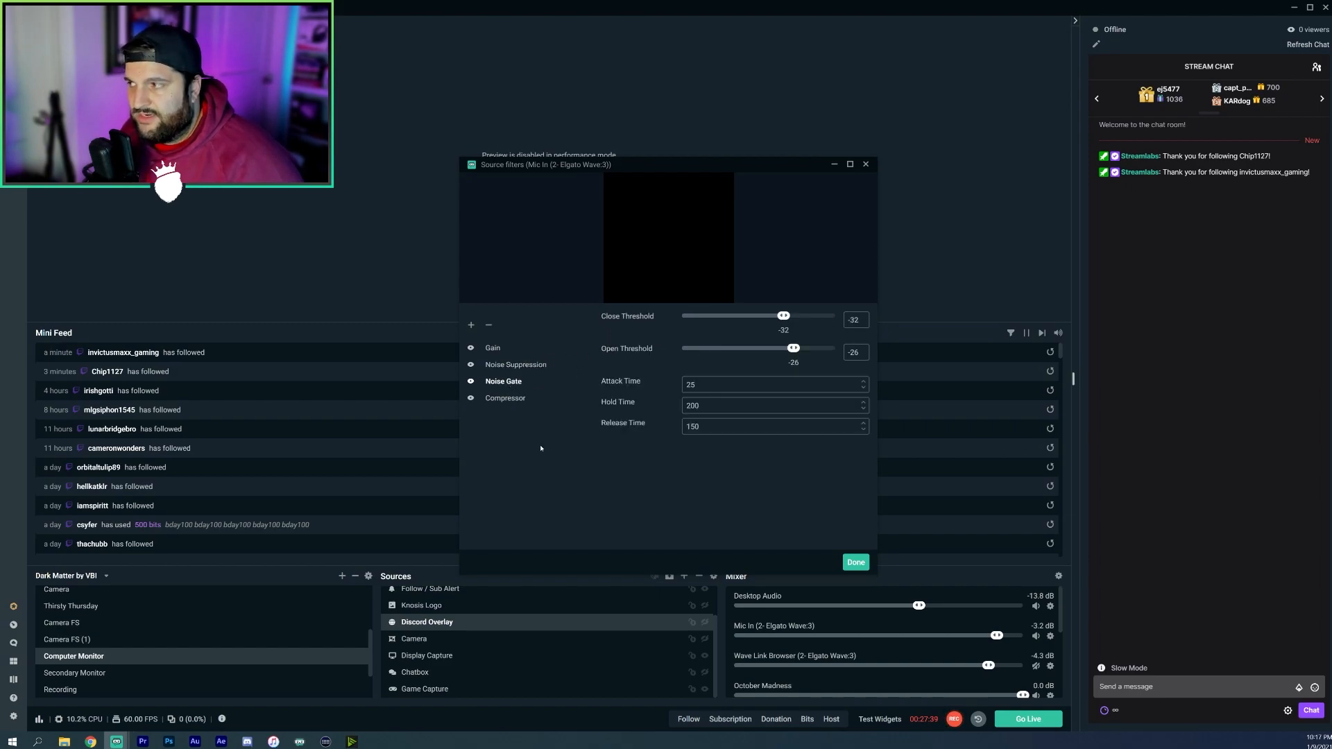
{"action": "left_click", "coordinate": [511, 397]}
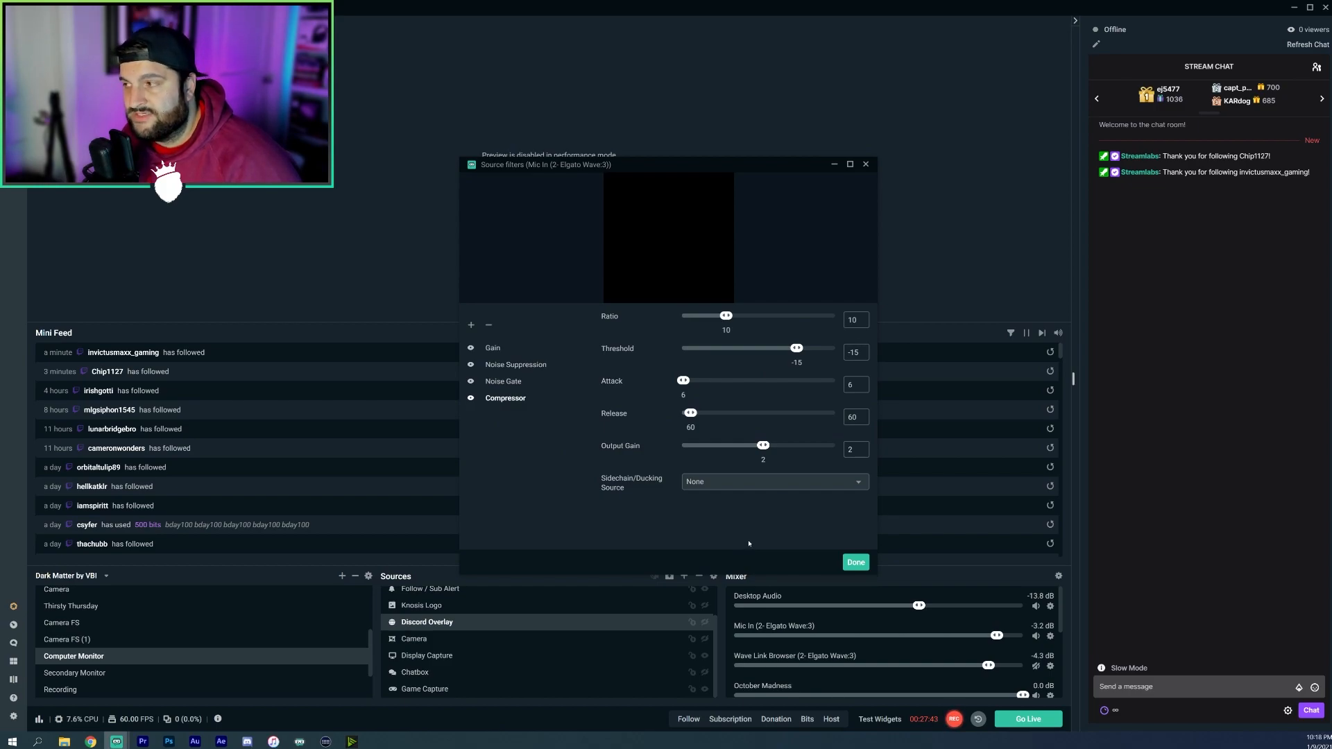
{"action": "left_click", "coordinate": [856, 563]}
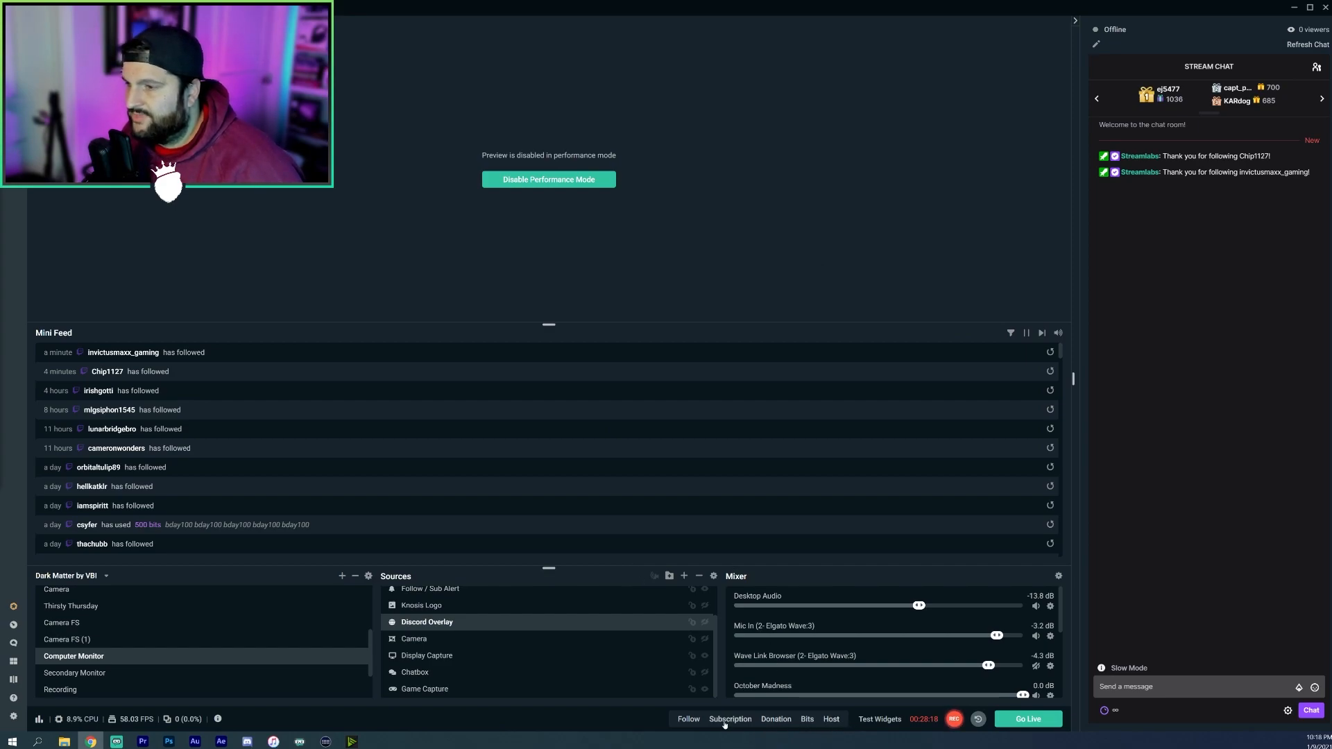
Step: Look through the sources of the Computer Monitor scene and the list of available scenes
{"action": "scroll", "coordinate": [446, 644], "scroll_direction": "up", "scroll_amount": 2}
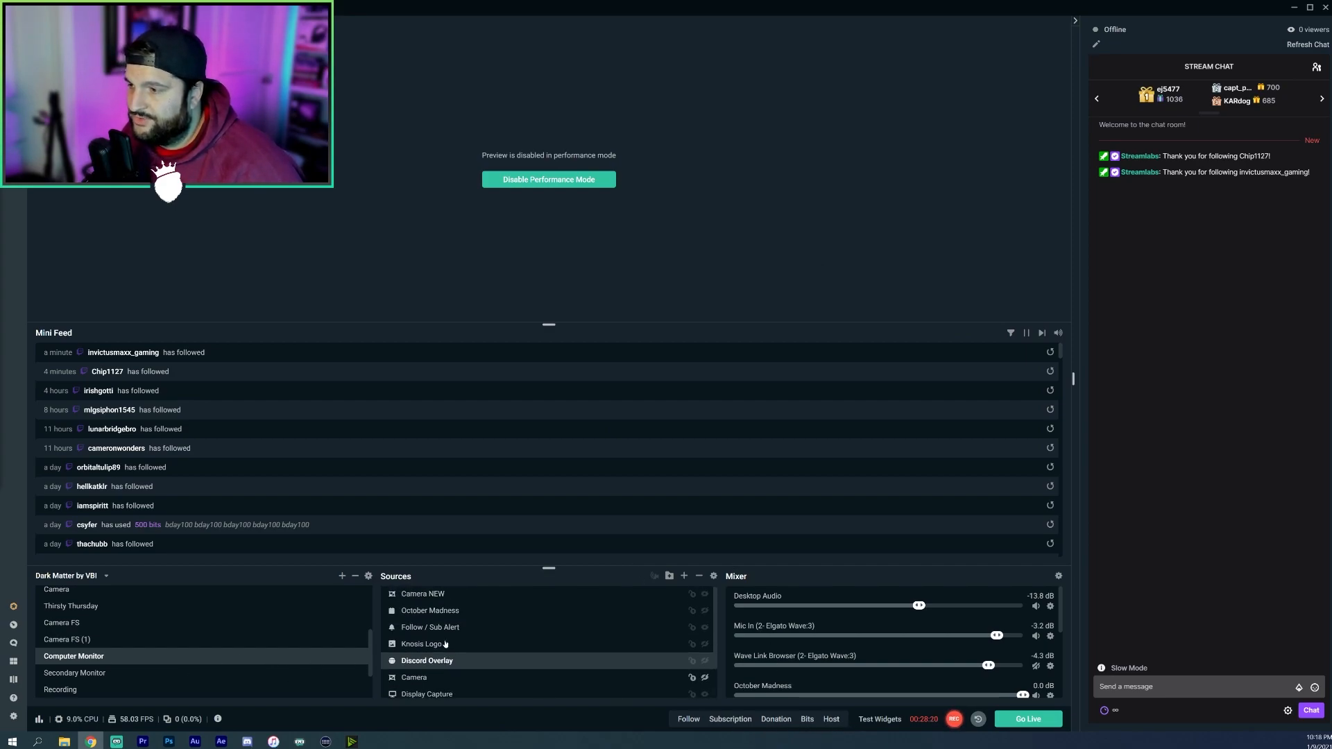
{"action": "scroll", "coordinate": [438, 663], "scroll_direction": "down", "scroll_amount": 2}
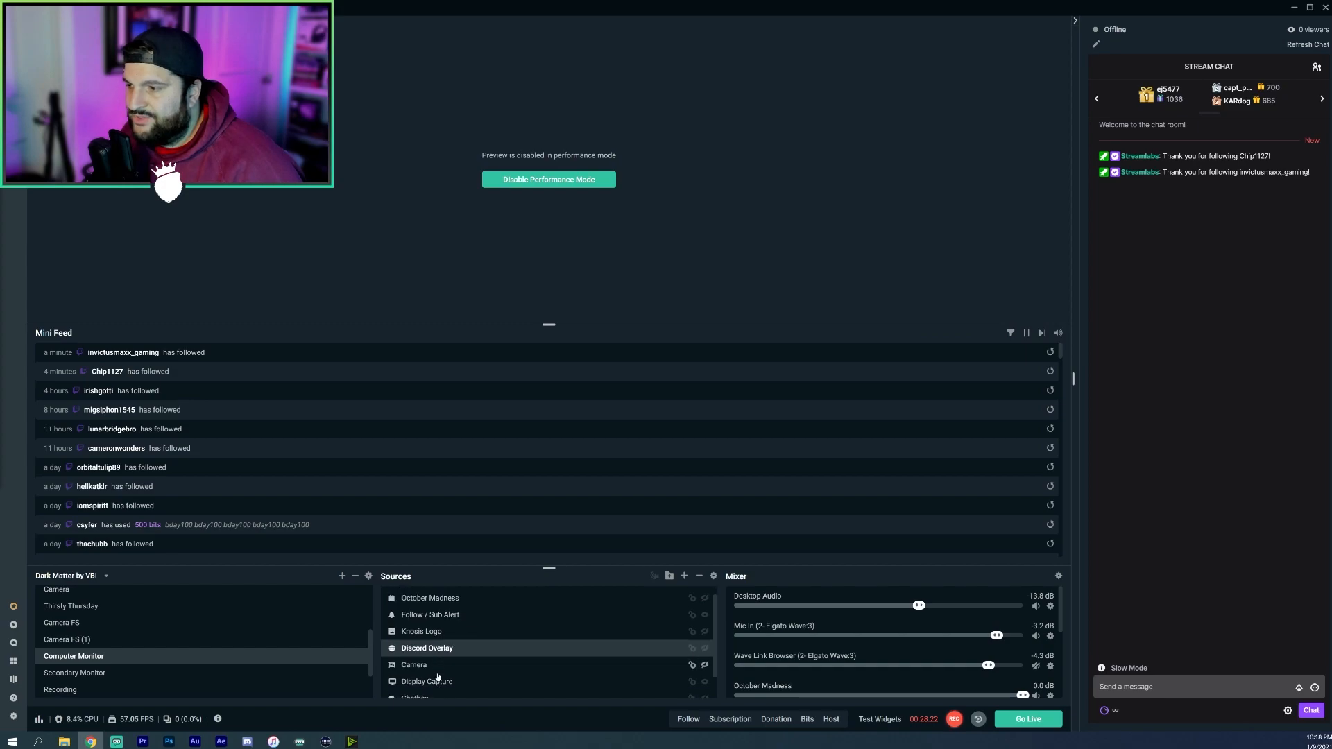
{"action": "scroll", "coordinate": [438, 690], "scroll_direction": "up", "scroll_amount": 2}
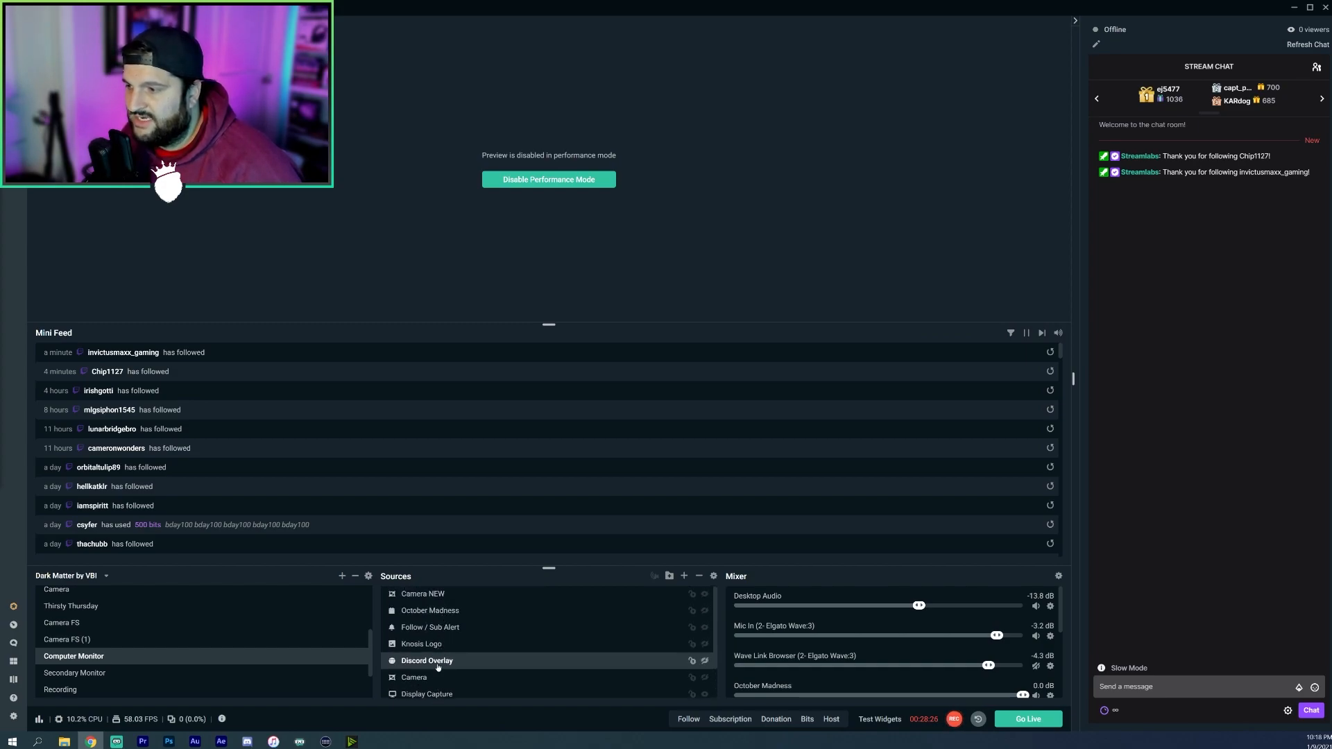
{"action": "scroll", "coordinate": [440, 670], "scroll_direction": "down", "scroll_amount": 2}
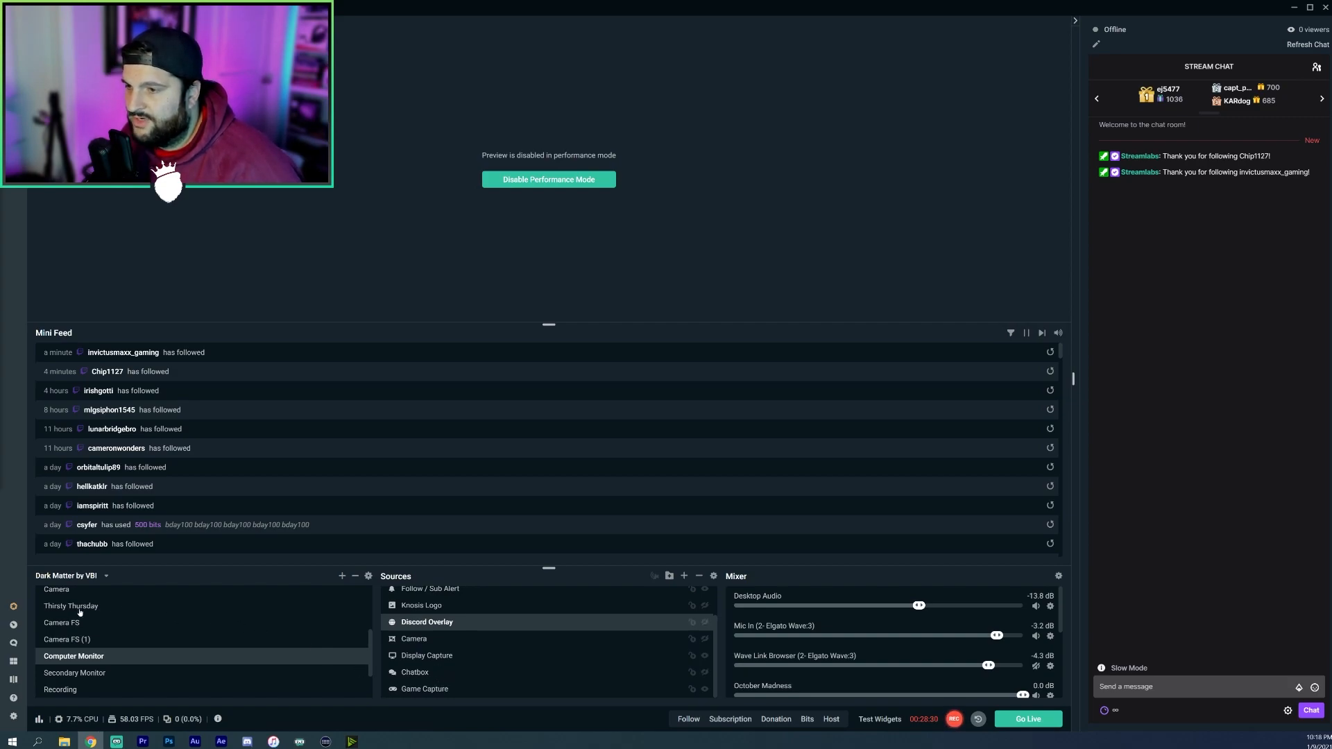
{"action": "scroll", "coordinate": [83, 612], "scroll_direction": "up", "scroll_amount": 3}
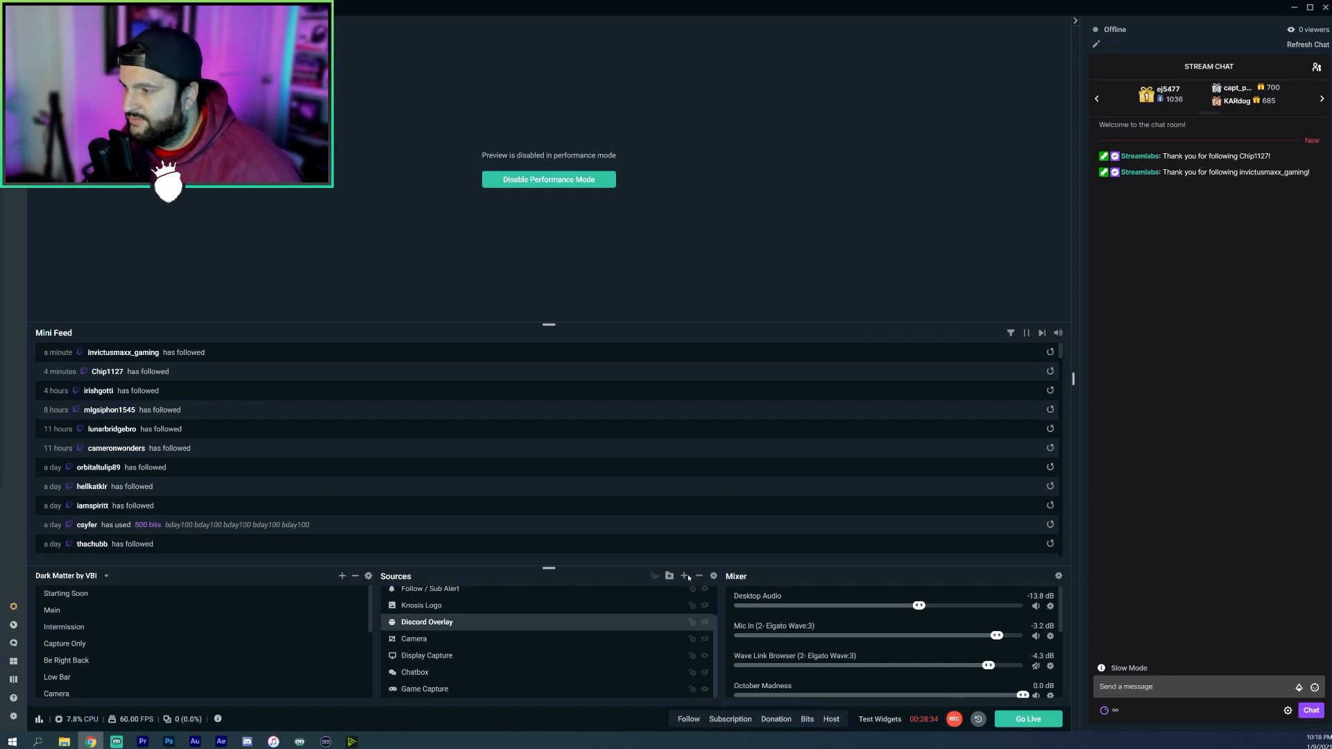
{"action": "scroll", "coordinate": [451, 641], "scroll_direction": "up", "scroll_amount": 2}
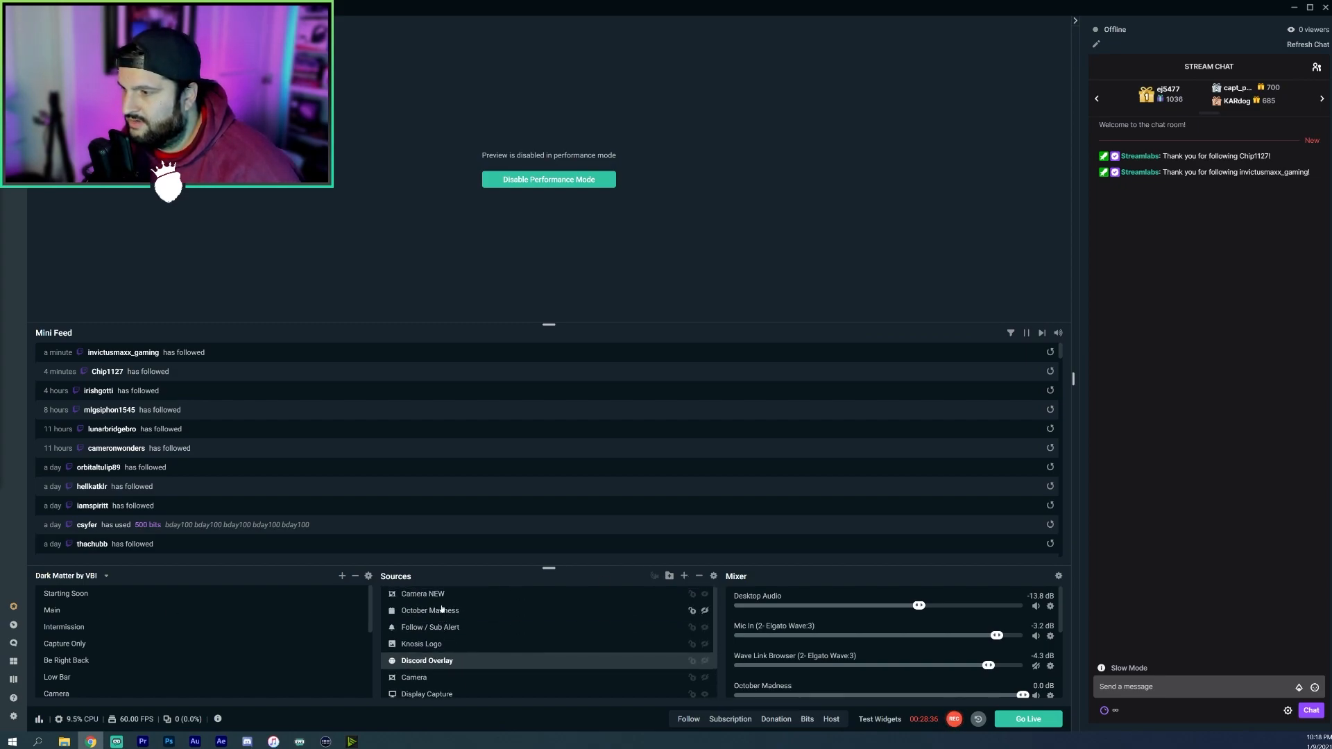
{"action": "scroll", "coordinate": [437, 623], "scroll_direction": "down", "scroll_amount": 2}
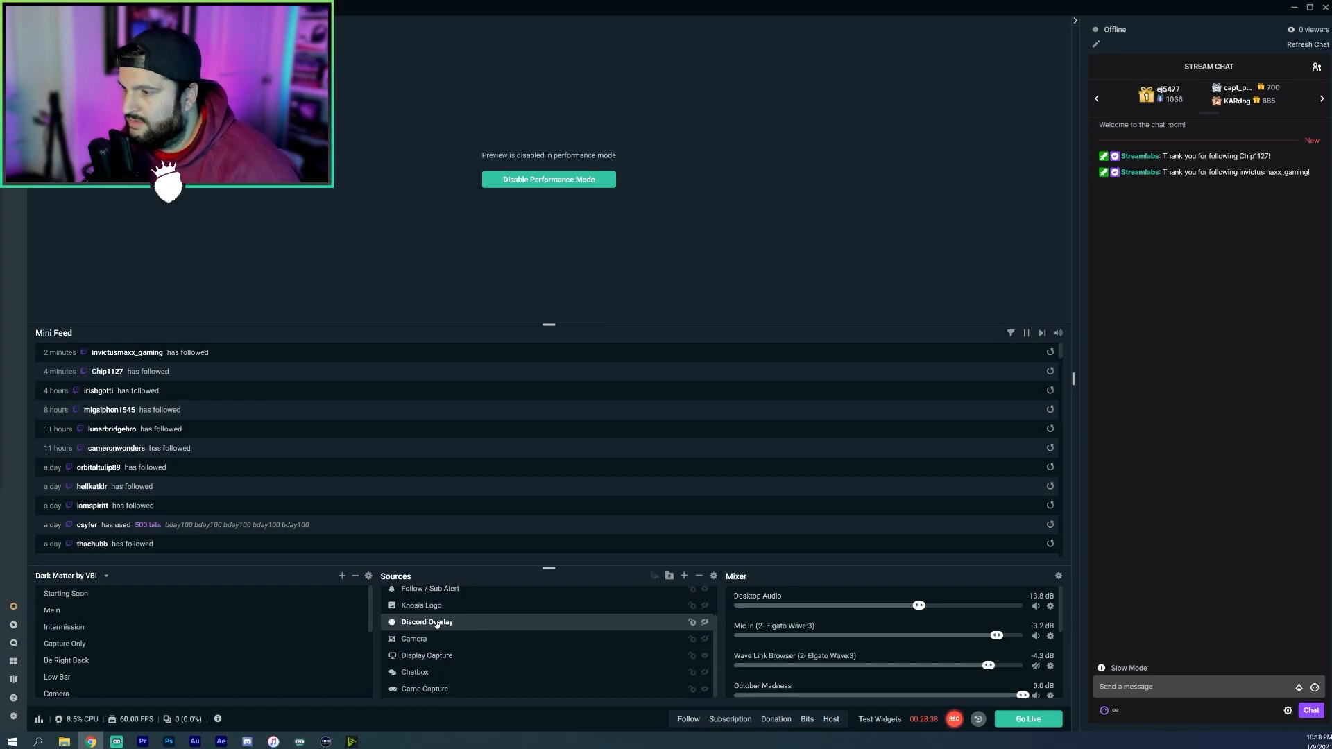
{"action": "scroll", "coordinate": [437, 624], "scroll_direction": "up", "scroll_amount": 2}
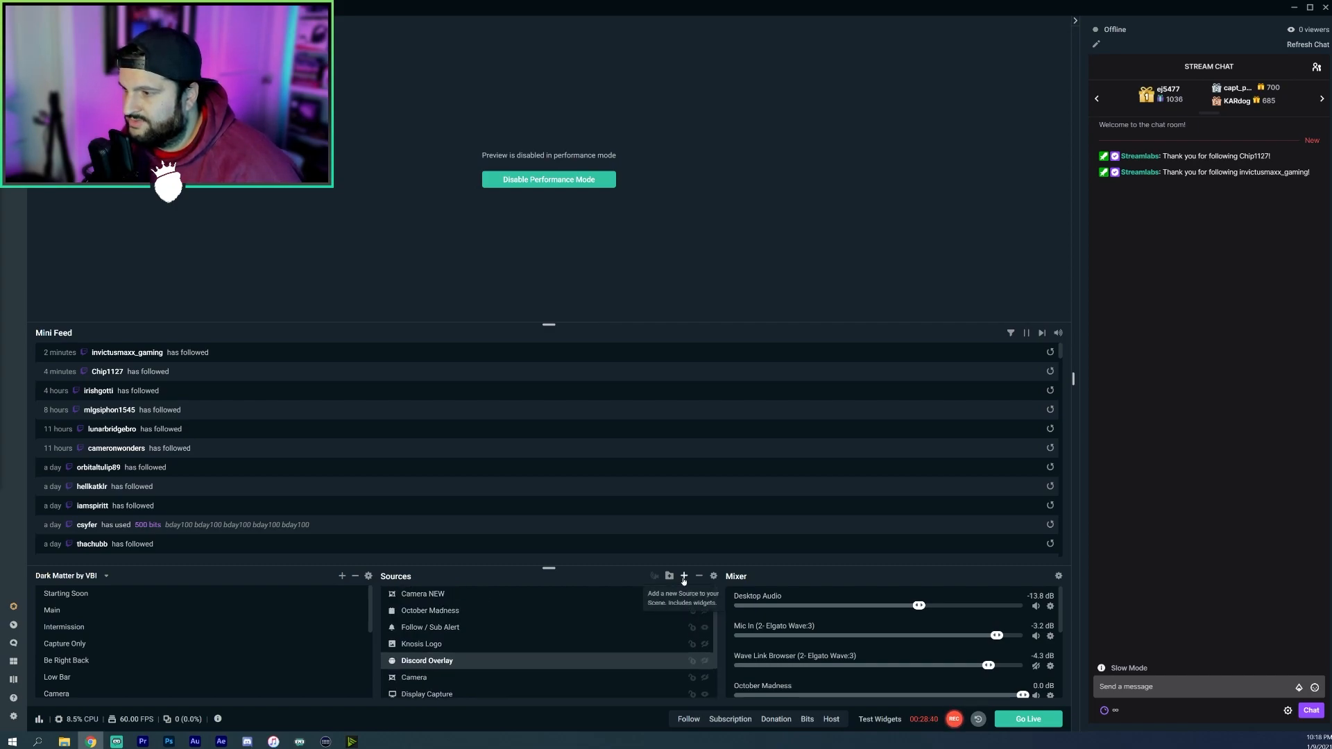
Step: Add an Alertbox widget source named Alerts to the Computer Monitor scene and open its settings
{"action": "left_click", "coordinate": [683, 577]}
{"action": "left_click", "coordinate": [693, 360]}
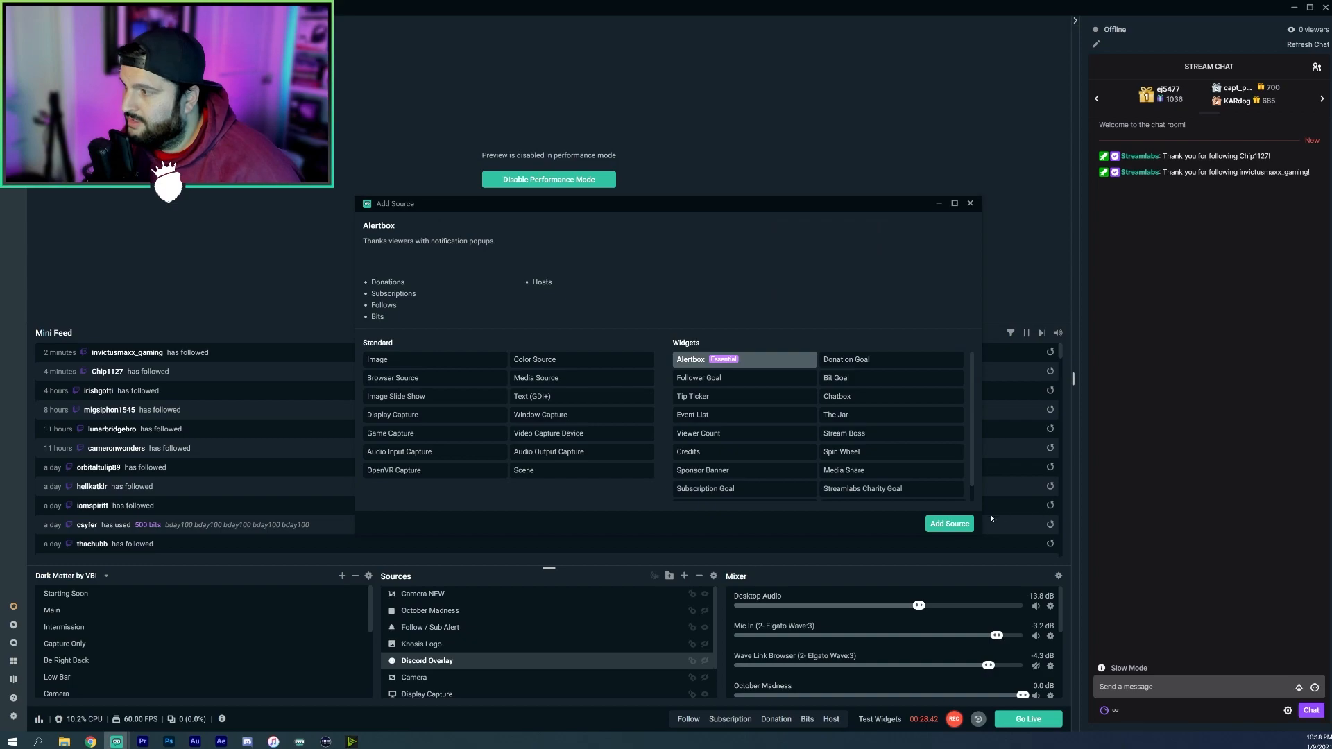
{"action": "left_click", "coordinate": [950, 524]}
{"action": "left_click", "coordinate": [554, 351]}
{"action": "left_click", "coordinate": [792, 436]}
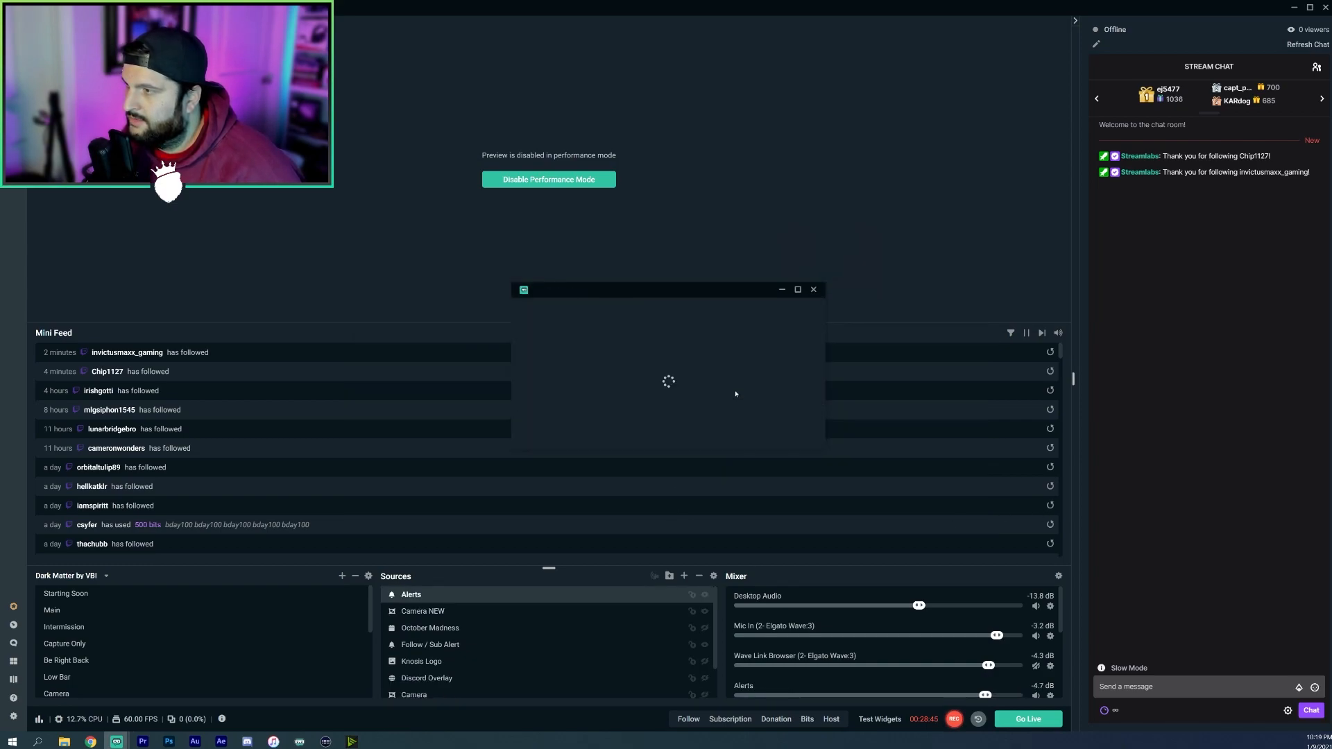
{"action": "left_click", "coordinate": [704, 595]}
{"action": "double_click", "coordinate": [520, 601]}
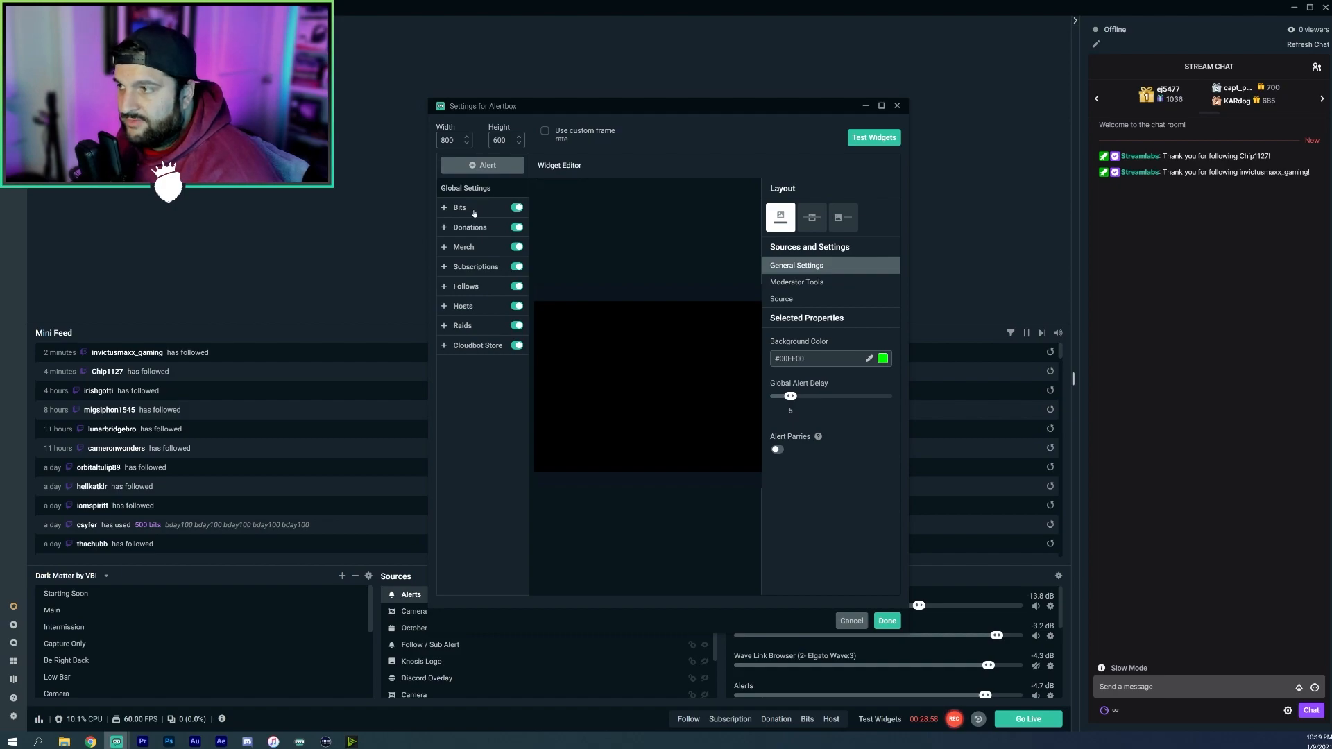
Step: Examine the alert variations and title message settings for Donations, Bits and Merch in the Alertbox
{"action": "left_click", "coordinate": [491, 231]}
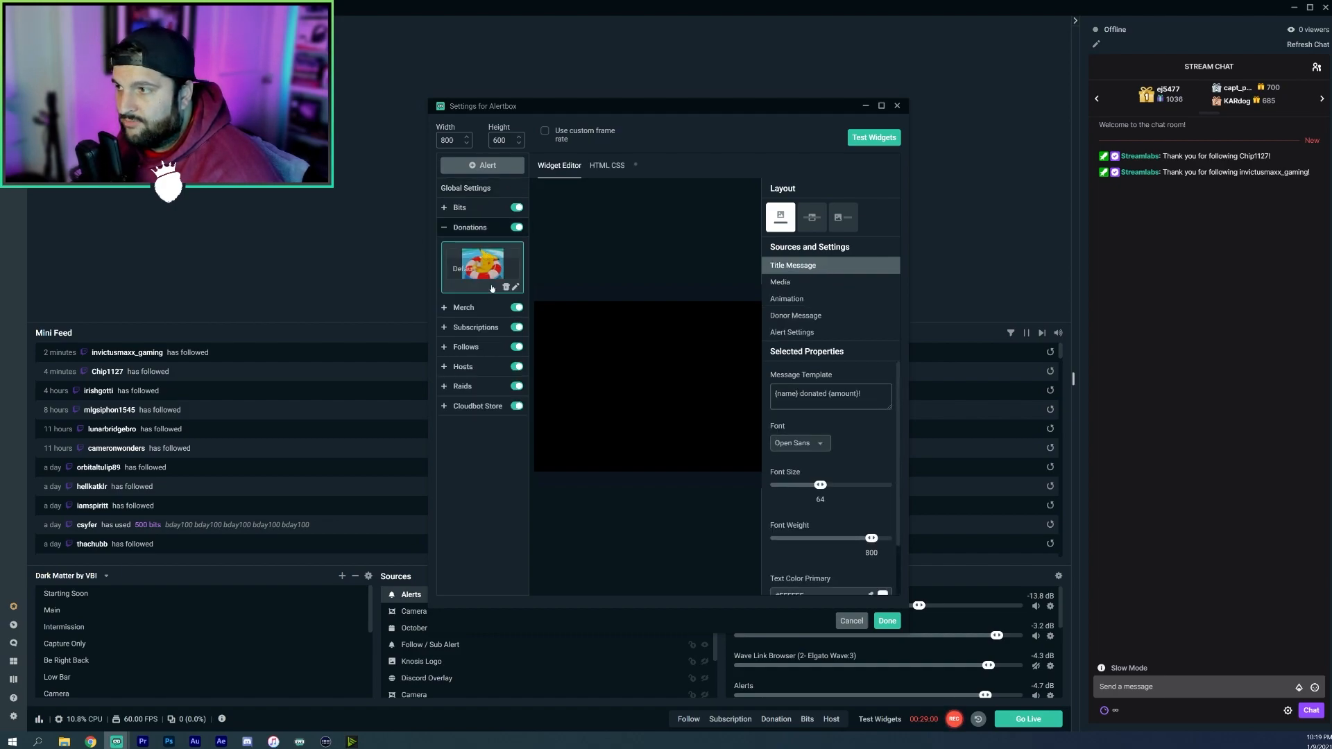
{"action": "left_click", "coordinate": [492, 208]}
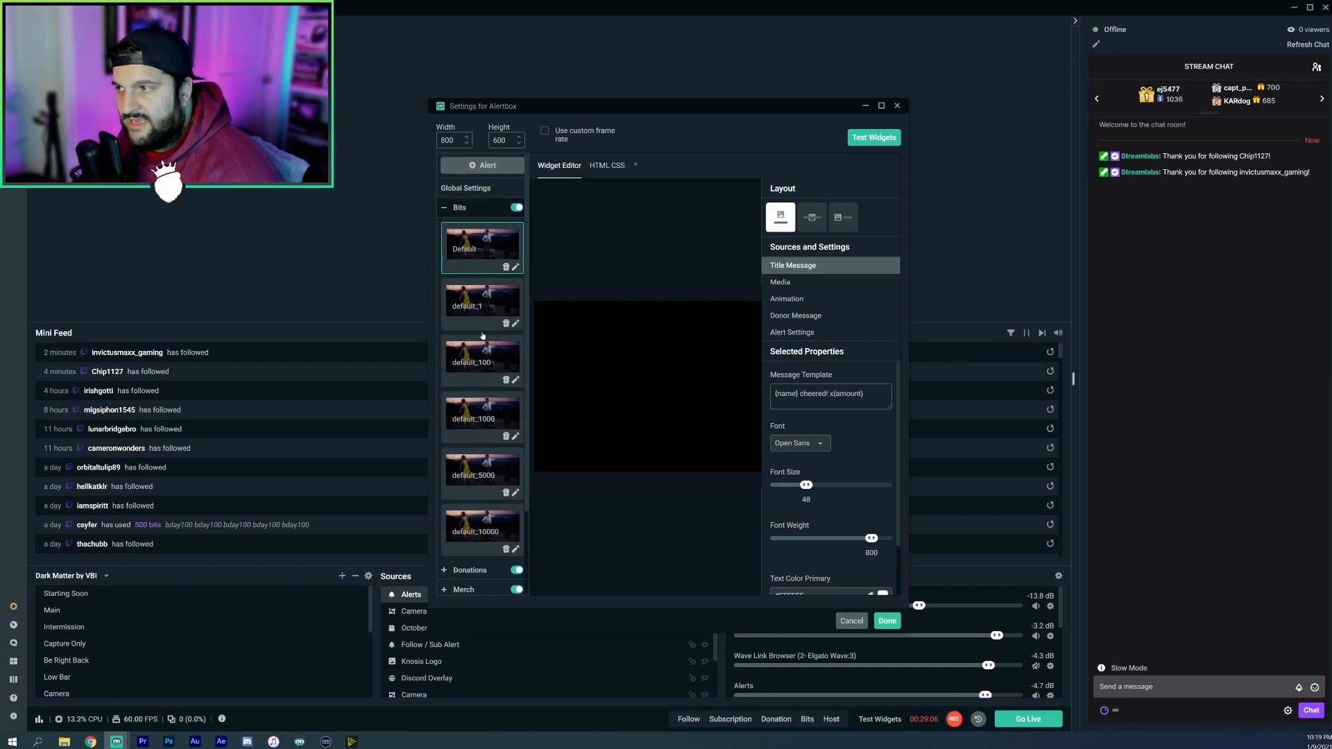
{"action": "scroll", "coordinate": [485, 416], "scroll_direction": "down", "scroll_amount": 2}
{"action": "left_click", "coordinate": [486, 489]}
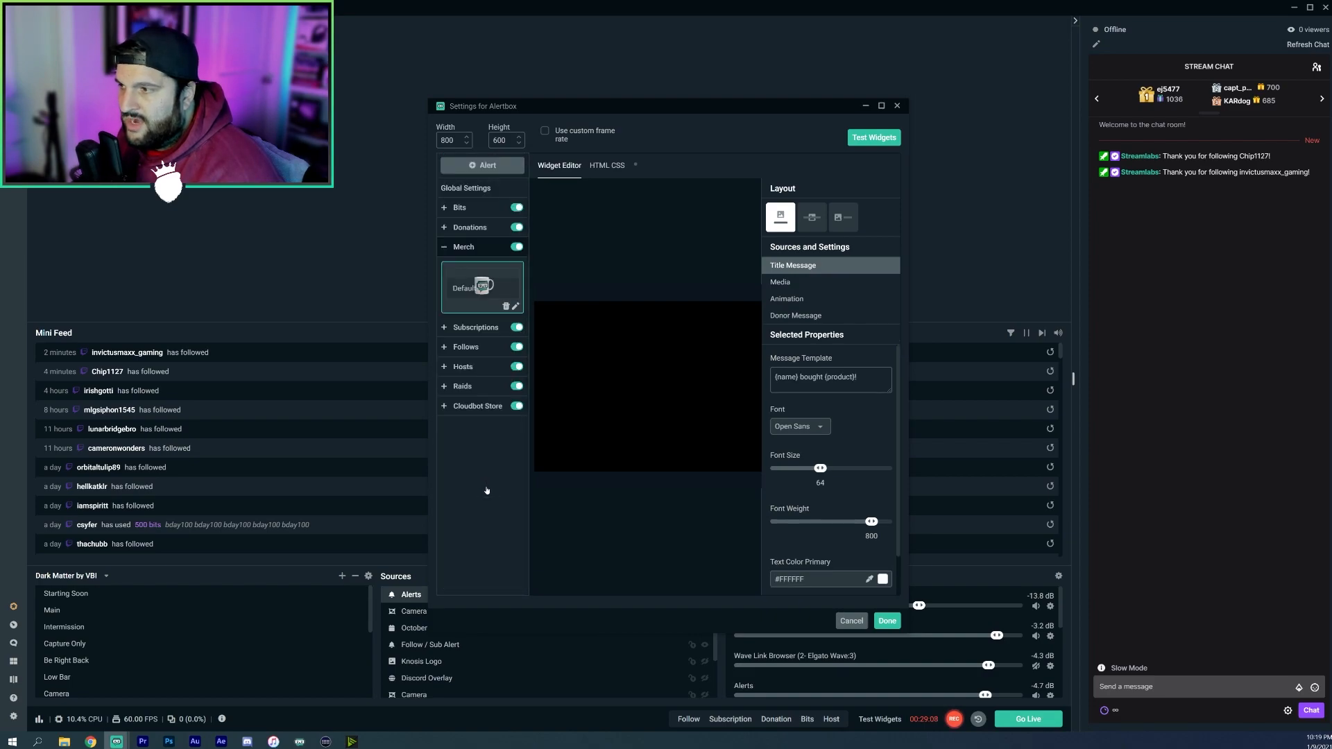
Step: Examine the Subscriptions alert's title message, media, animation and resub message settings
{"action": "left_click", "coordinate": [495, 329]}
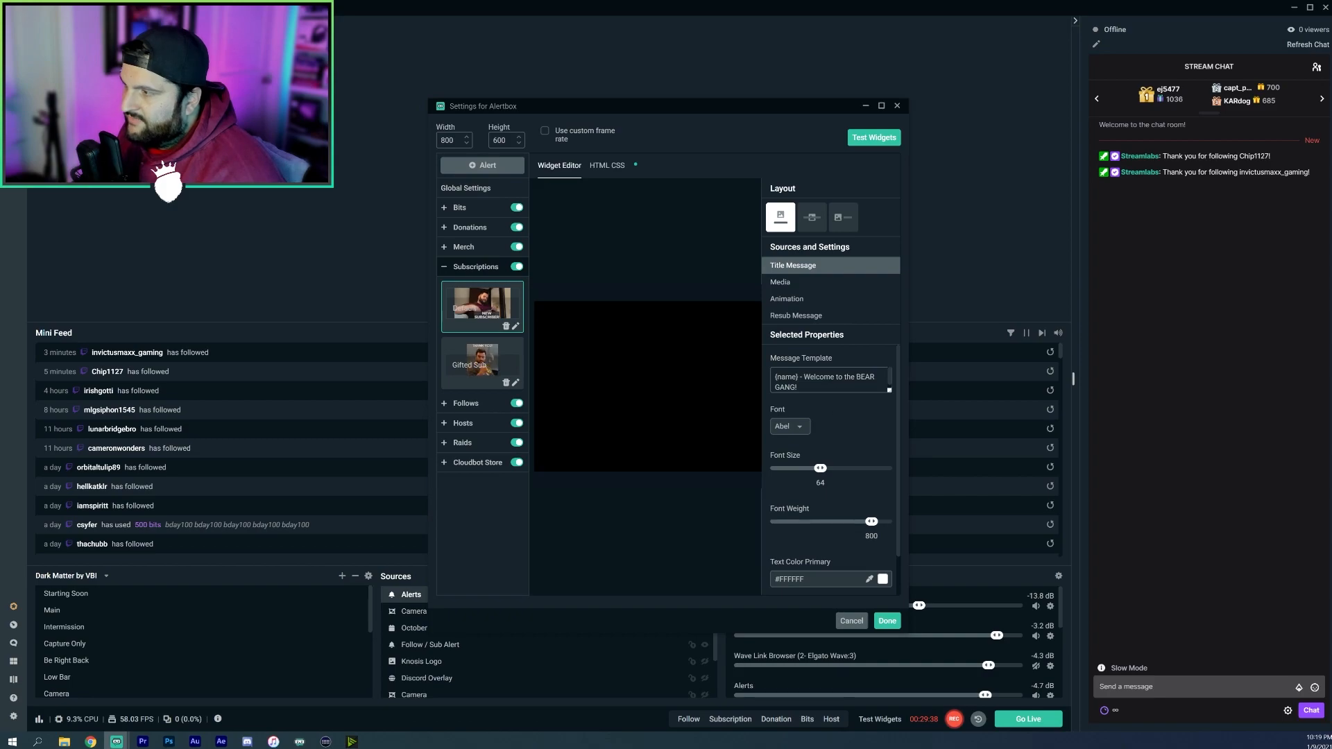
{"action": "left_click", "coordinate": [810, 284]}
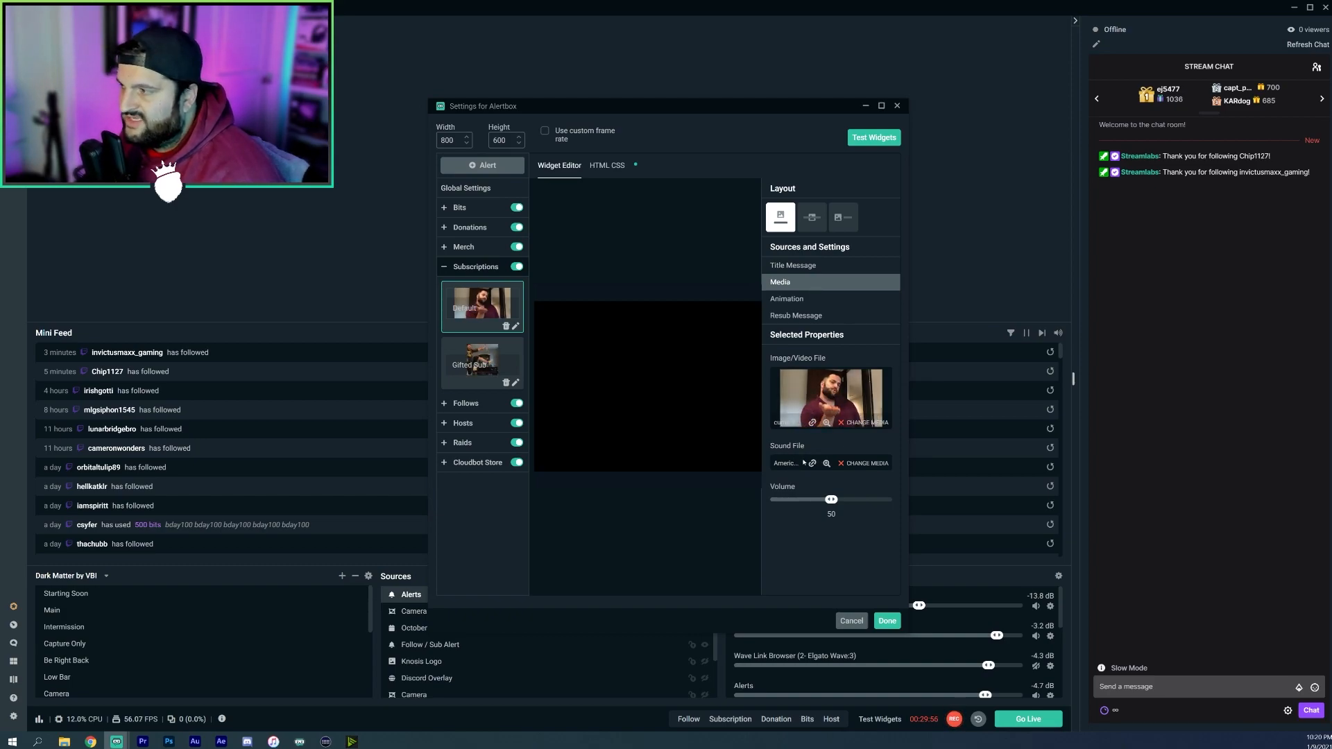
{"action": "left_click", "coordinate": [815, 305]}
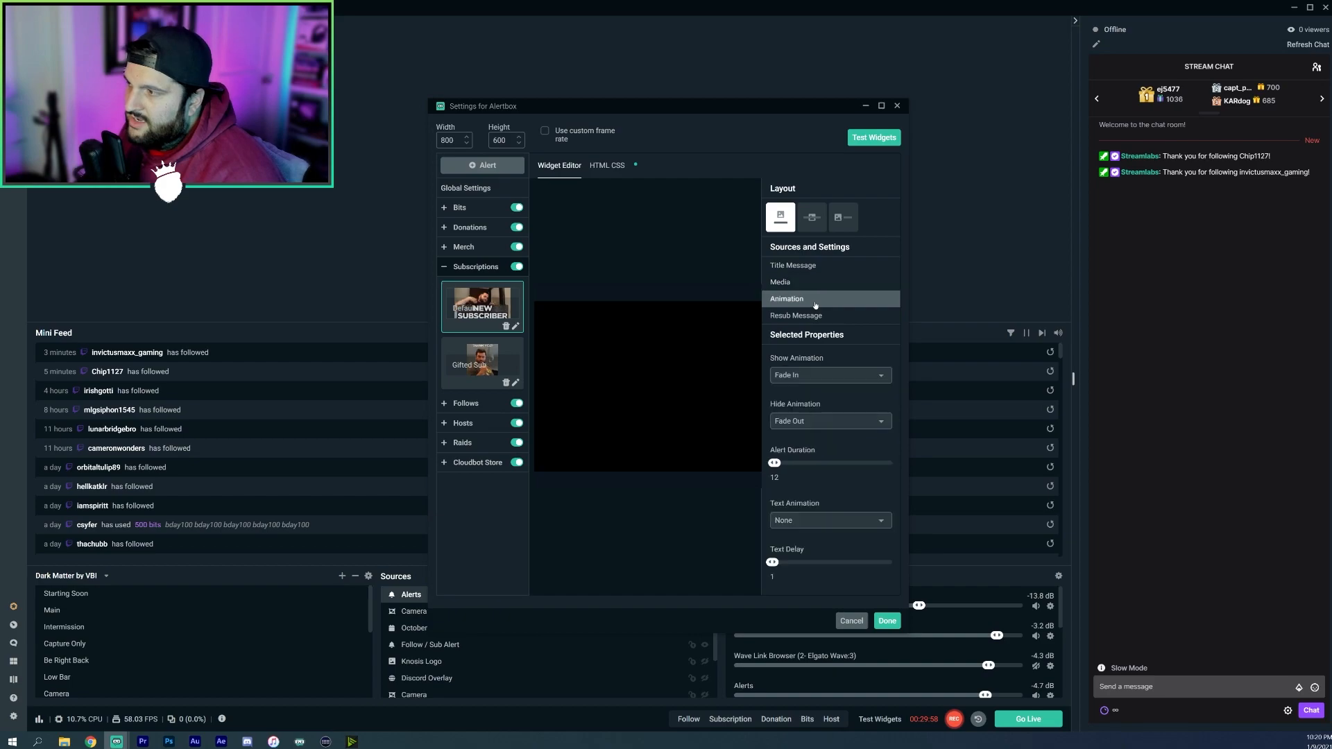
{"action": "scroll", "coordinate": [817, 350], "scroll_direction": "down", "scroll_amount": 1}
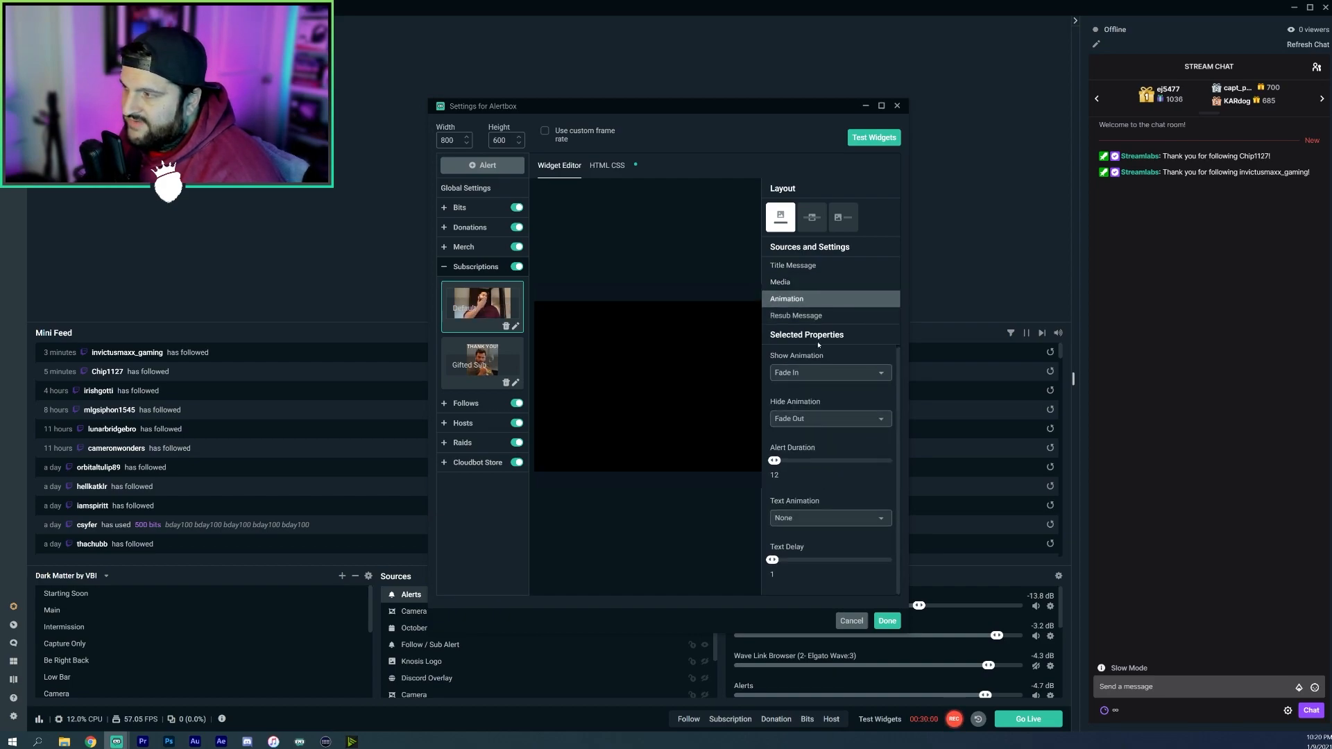
{"action": "left_click", "coordinate": [819, 317]}
{"action": "scroll", "coordinate": [813, 570], "scroll_direction": "down", "scroll_amount": 3}
{"action": "scroll", "coordinate": [813, 571], "scroll_direction": "up", "scroll_amount": 3}
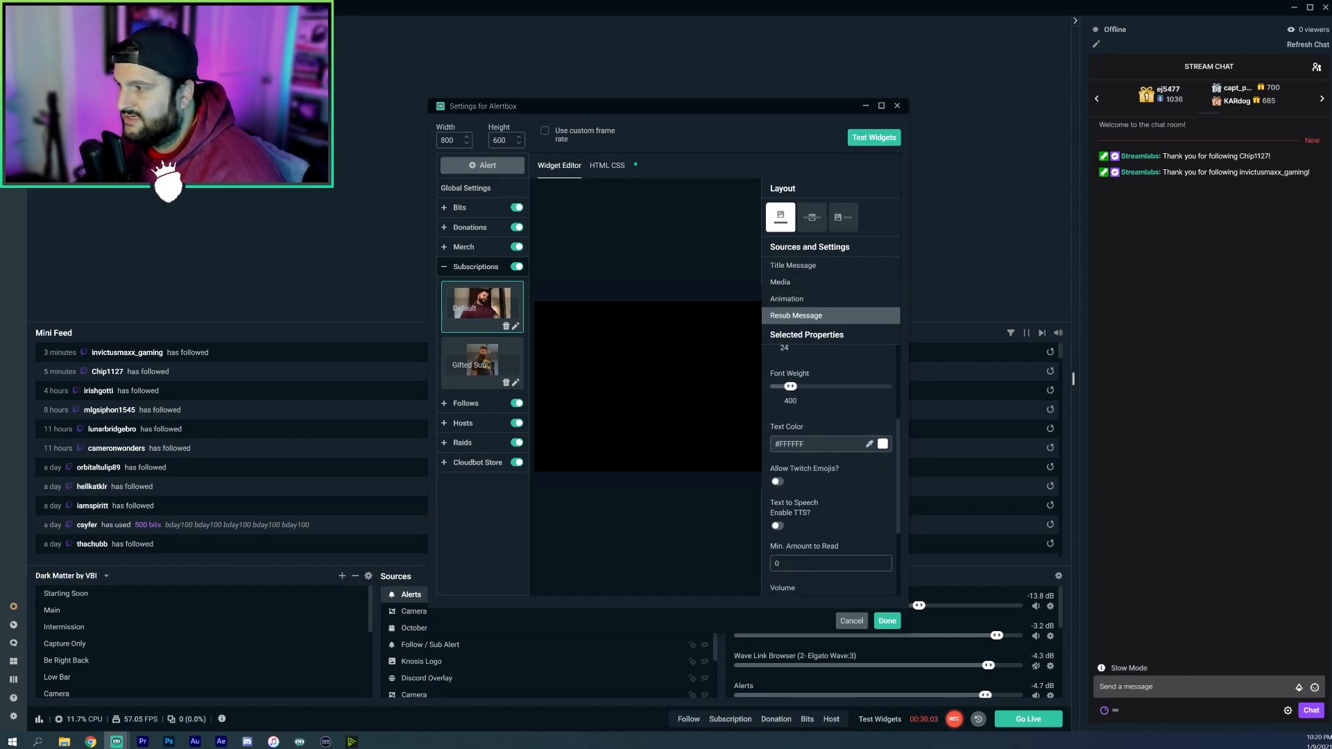
Step: Examine the Follows alert's media, animation and title message settings, and close the Alertbox settings
{"action": "left_click", "coordinate": [487, 407]}
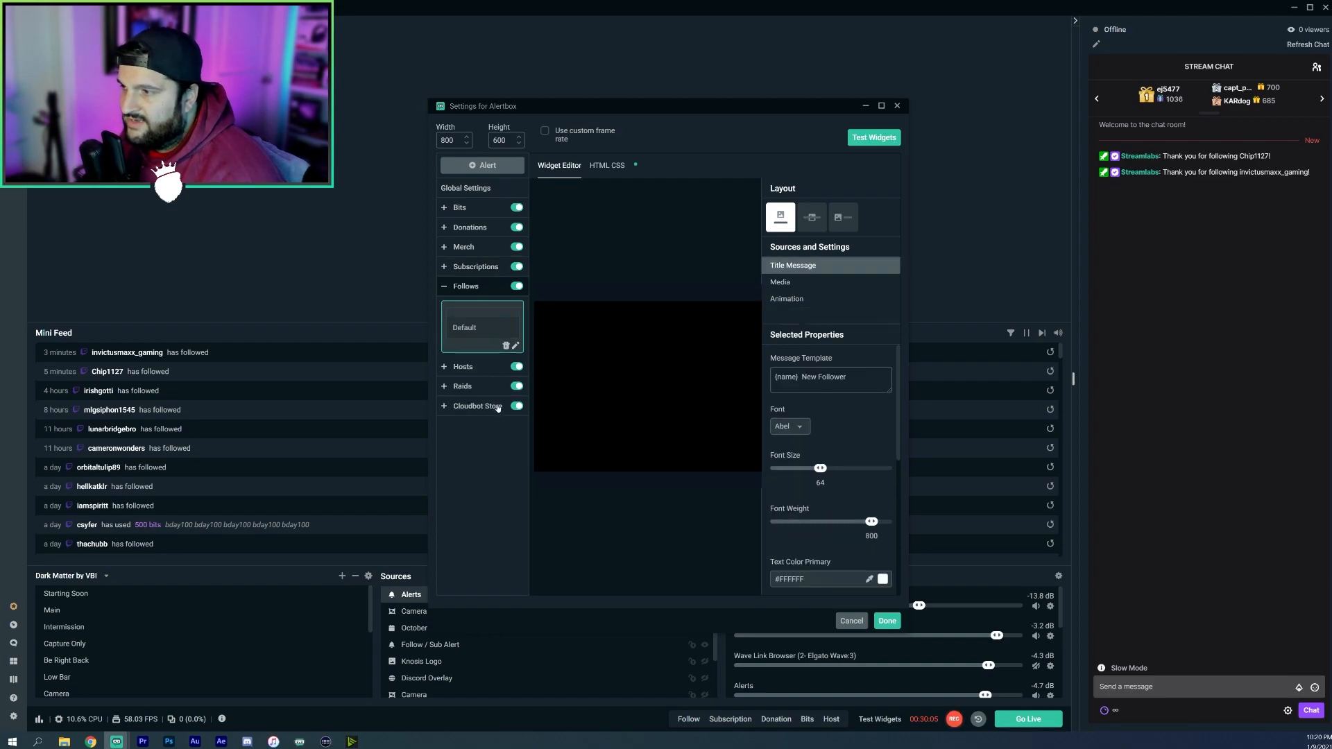
{"action": "left_click", "coordinate": [795, 283]}
{"action": "left_click", "coordinate": [809, 300]}
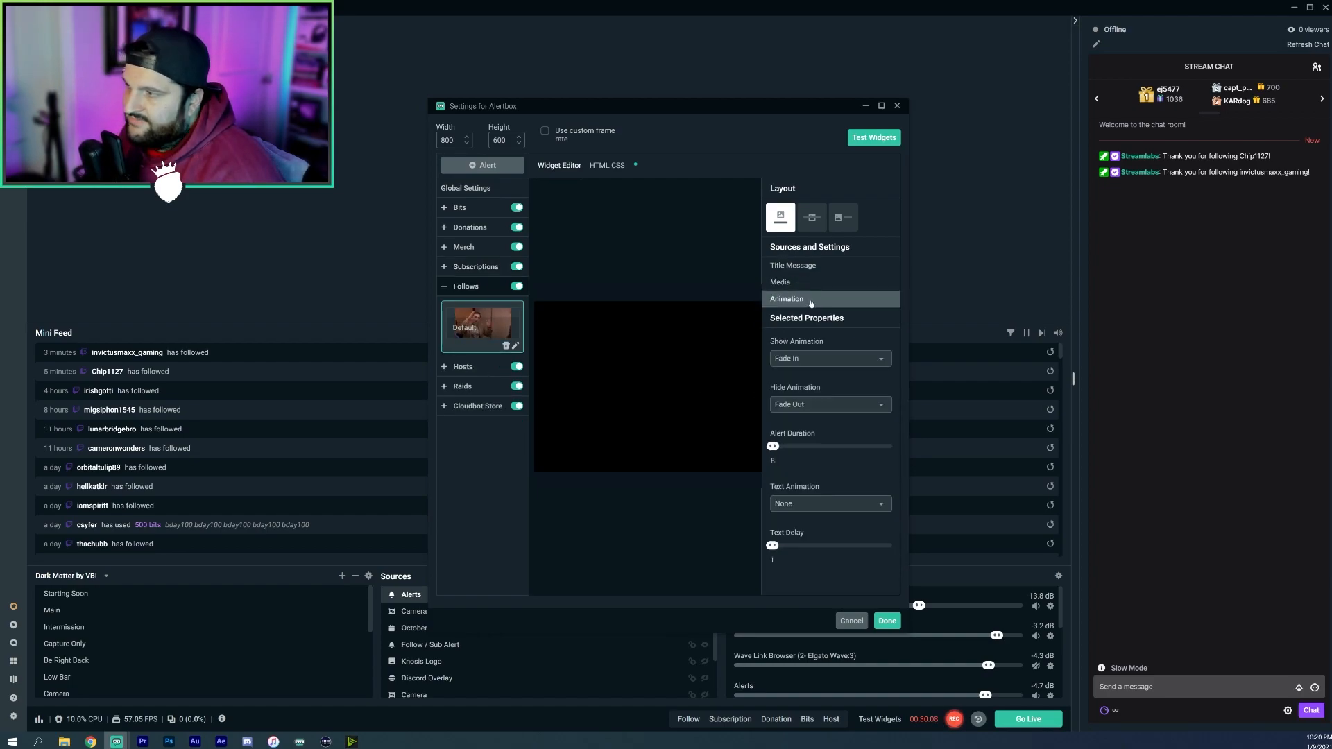
{"action": "left_click", "coordinate": [793, 265]}
{"action": "scroll", "coordinate": [832, 531], "scroll_direction": "down", "scroll_amount": 2}
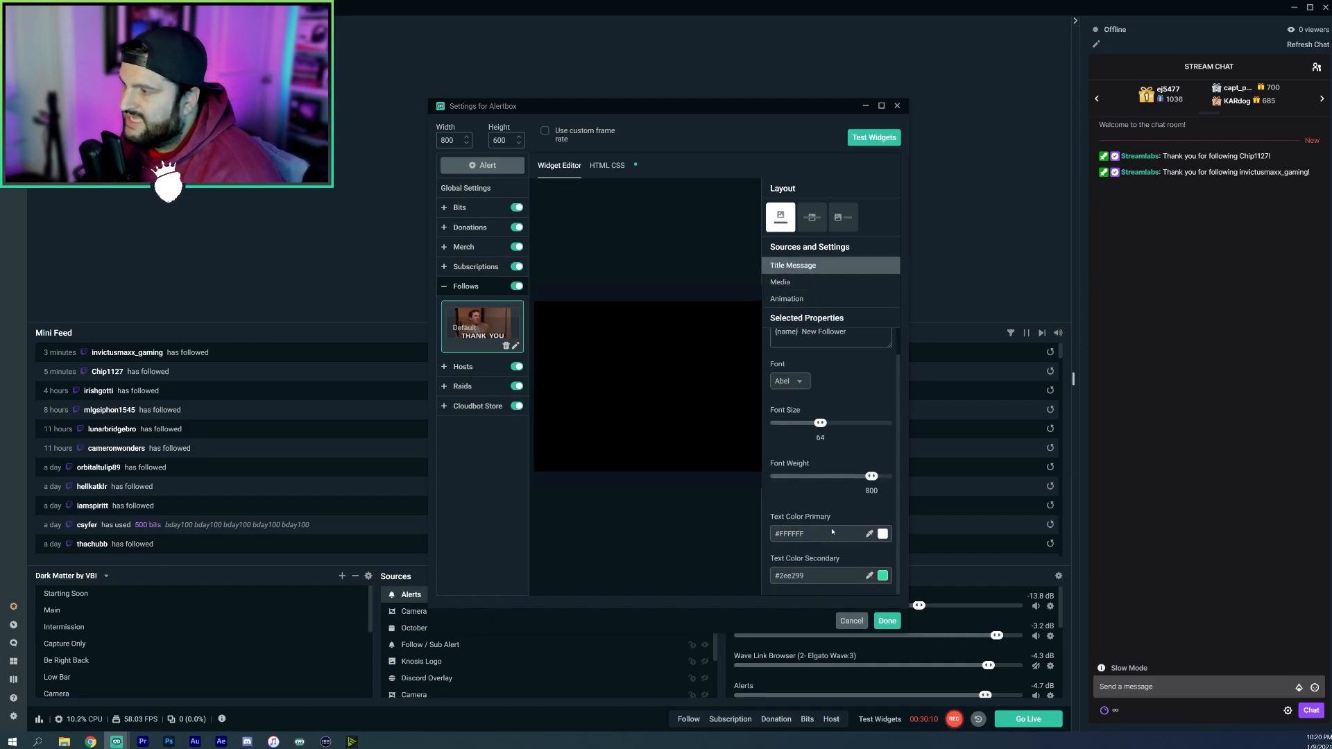
{"action": "scroll", "coordinate": [833, 529], "scroll_direction": "up", "scroll_amount": 1}
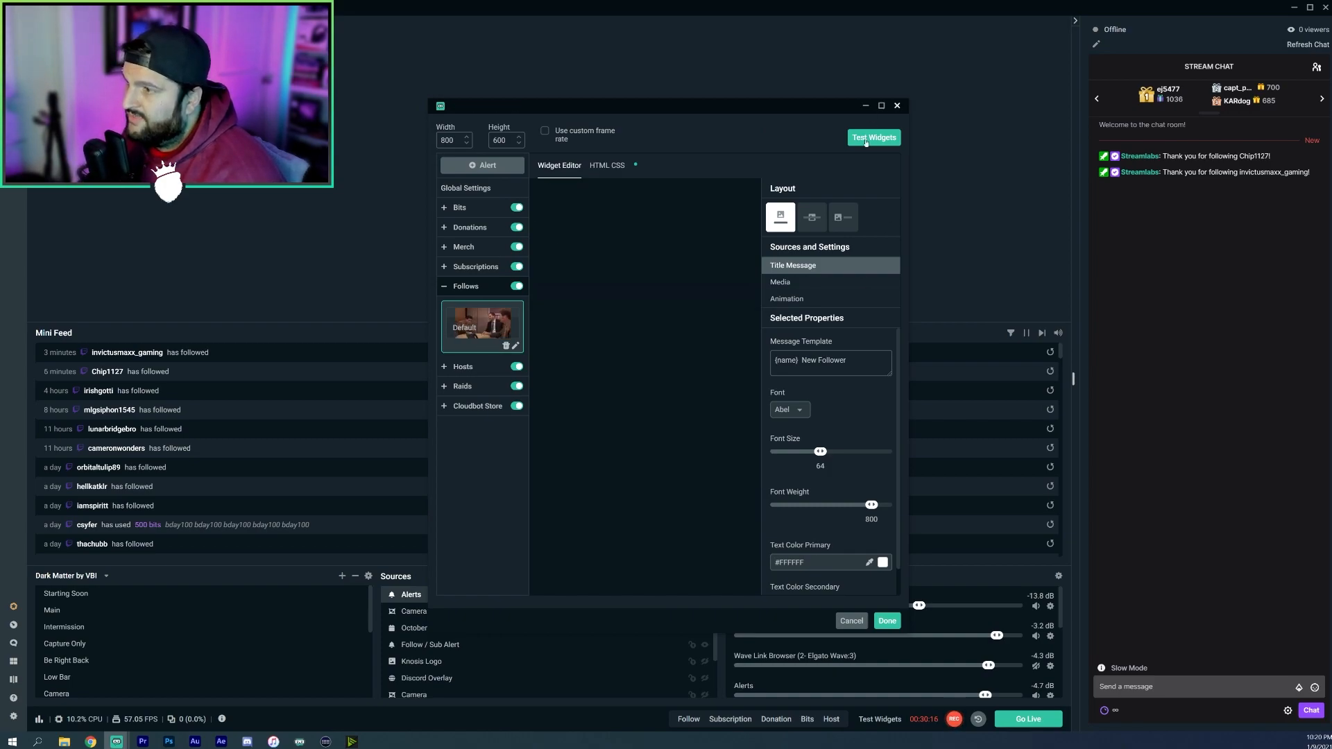
{"action": "left_click", "coordinate": [896, 105]}
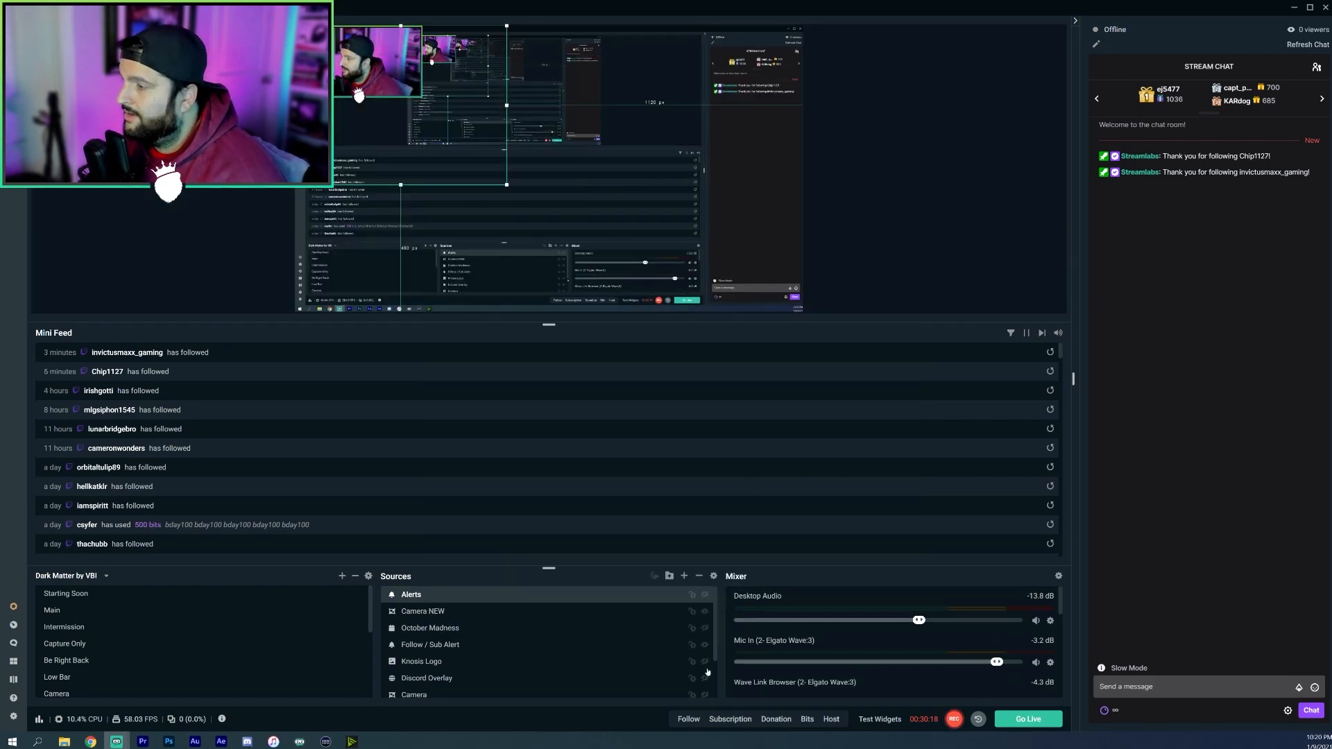
Step: Move the Alerts source in the preview and enlarge it to fill the canvas height along the right edge
{"action": "left_click_drag", "start_coordinate": [690, 164], "coordinate": [588, 219]}
{"action": "left_click_drag", "start_coordinate": [640, 153], "coordinate": [803, 30]}
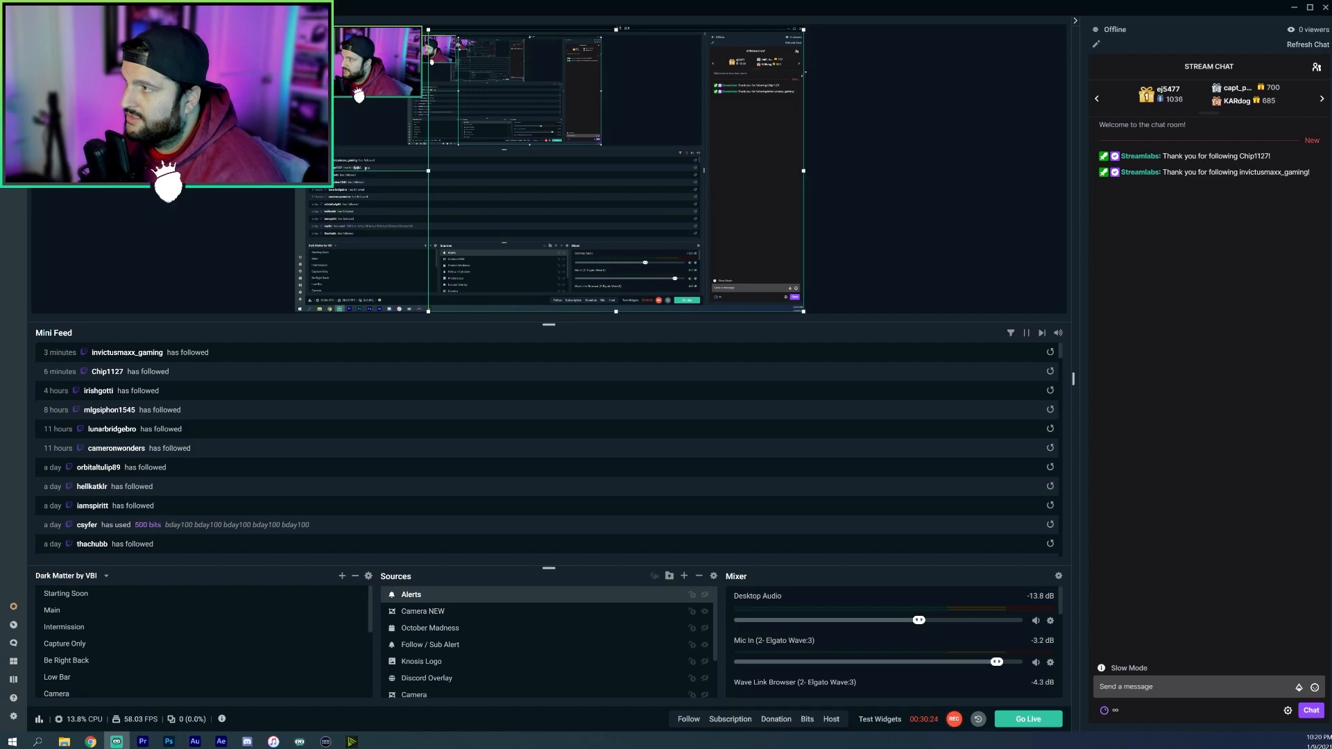
{"action": "left_click", "coordinate": [1009, 156]}
Step: Trigger the Follow, Subscription, Donation, Bits and Host test alerts, selecting the Alerts source in the preview along the way
{"action": "left_click", "coordinate": [688, 719]}
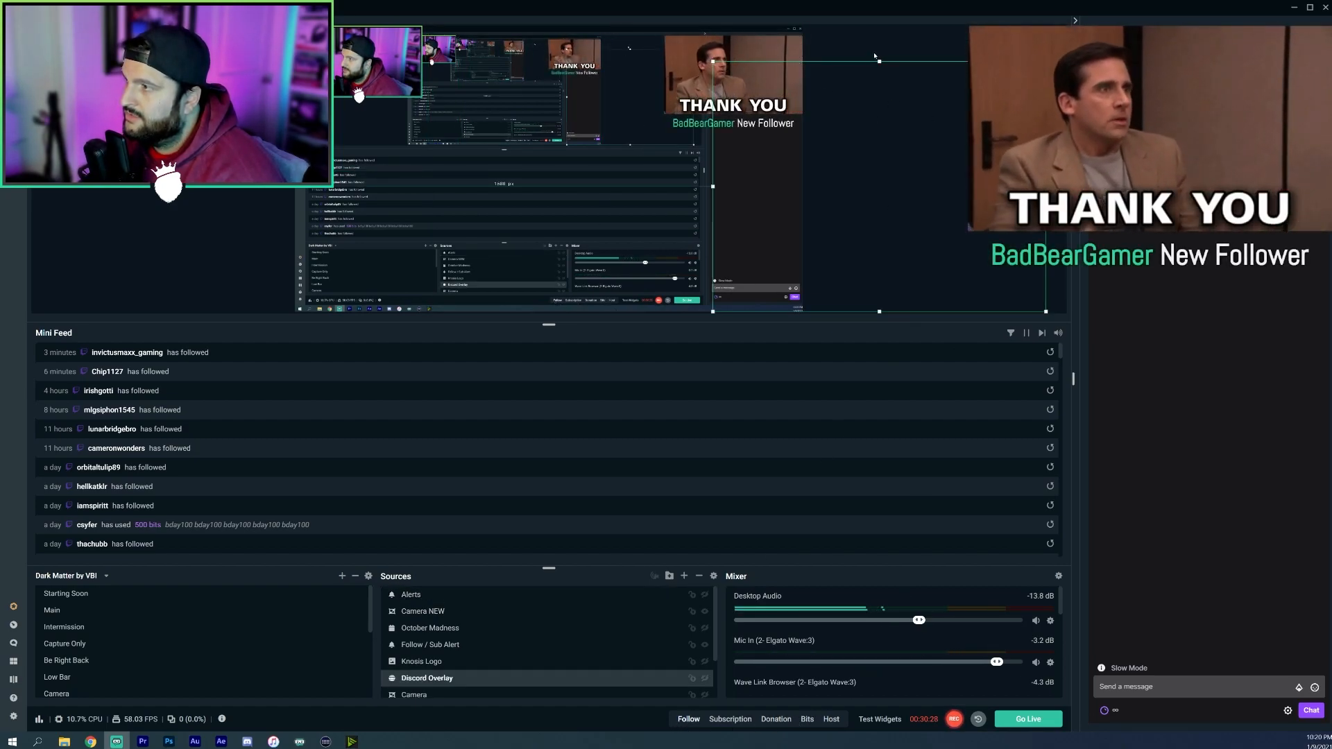
{"action": "left_click", "coordinate": [723, 68]}
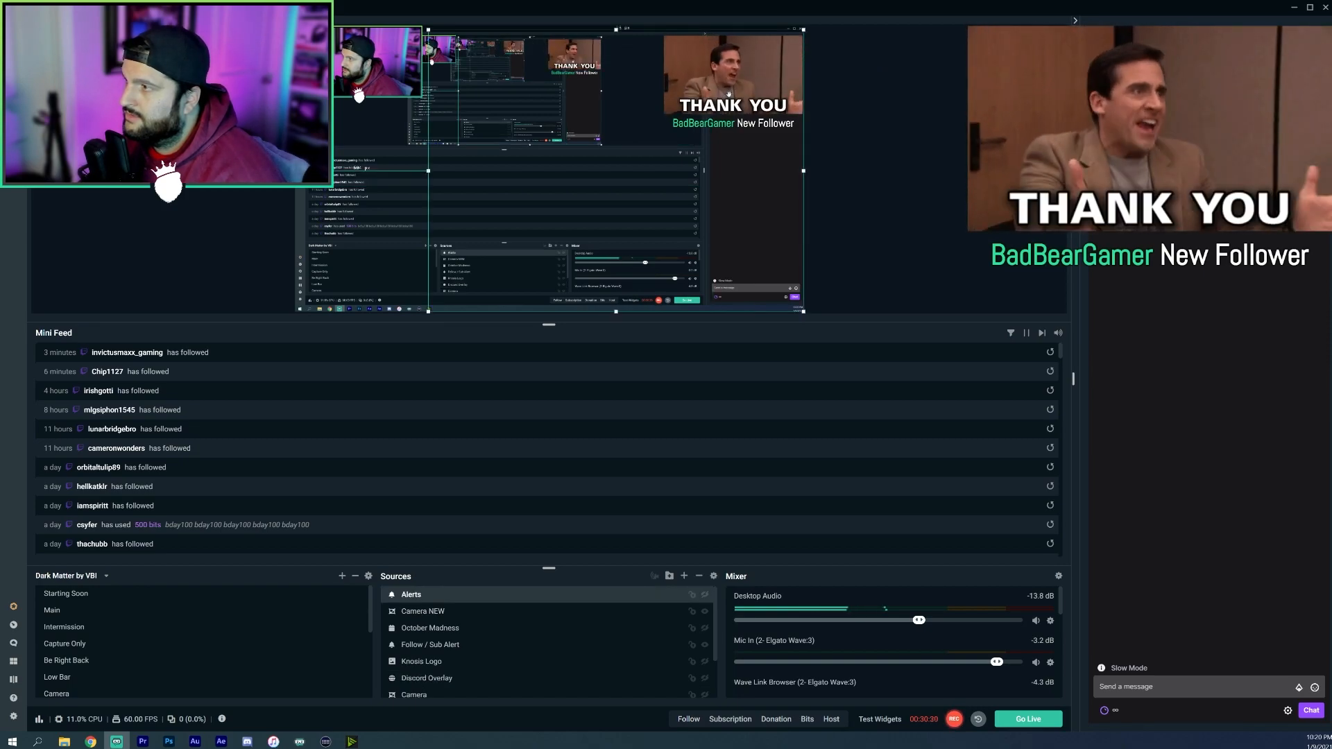
{"action": "left_click", "coordinate": [729, 719]}
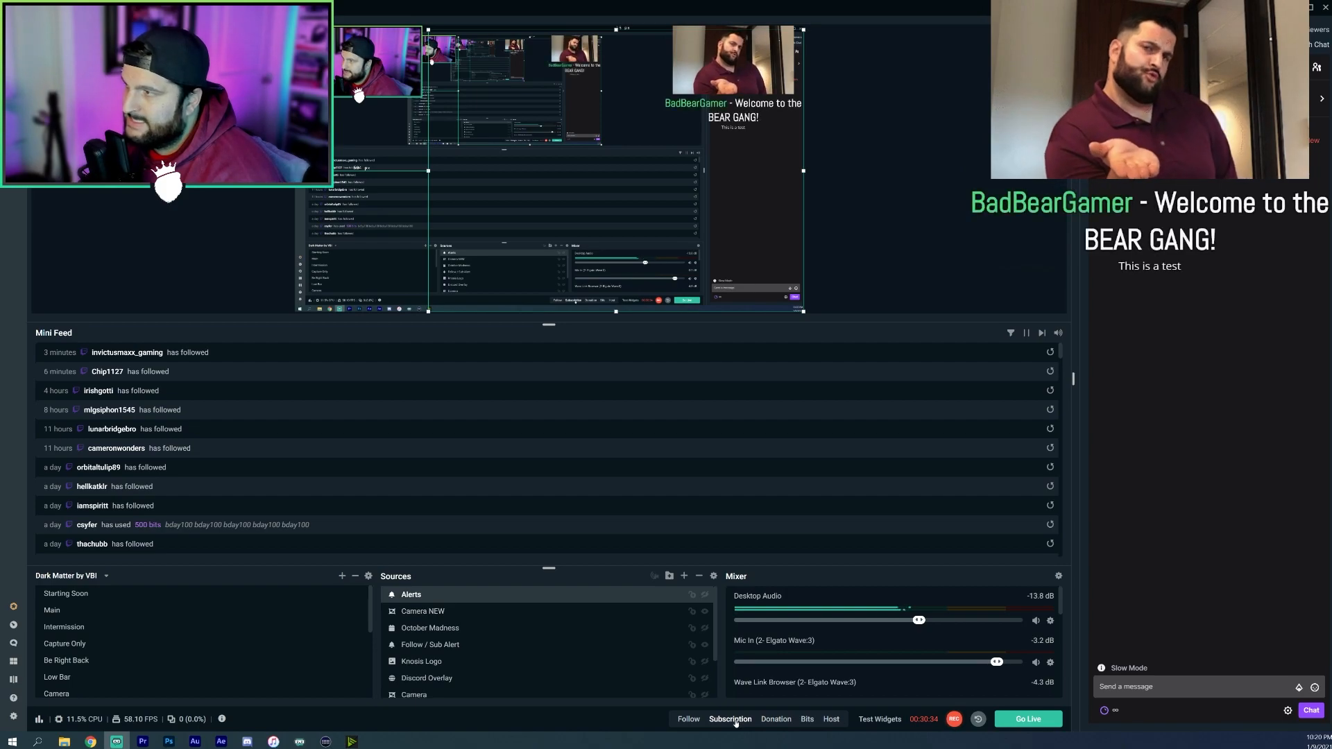
{"action": "left_click", "coordinate": [777, 720]}
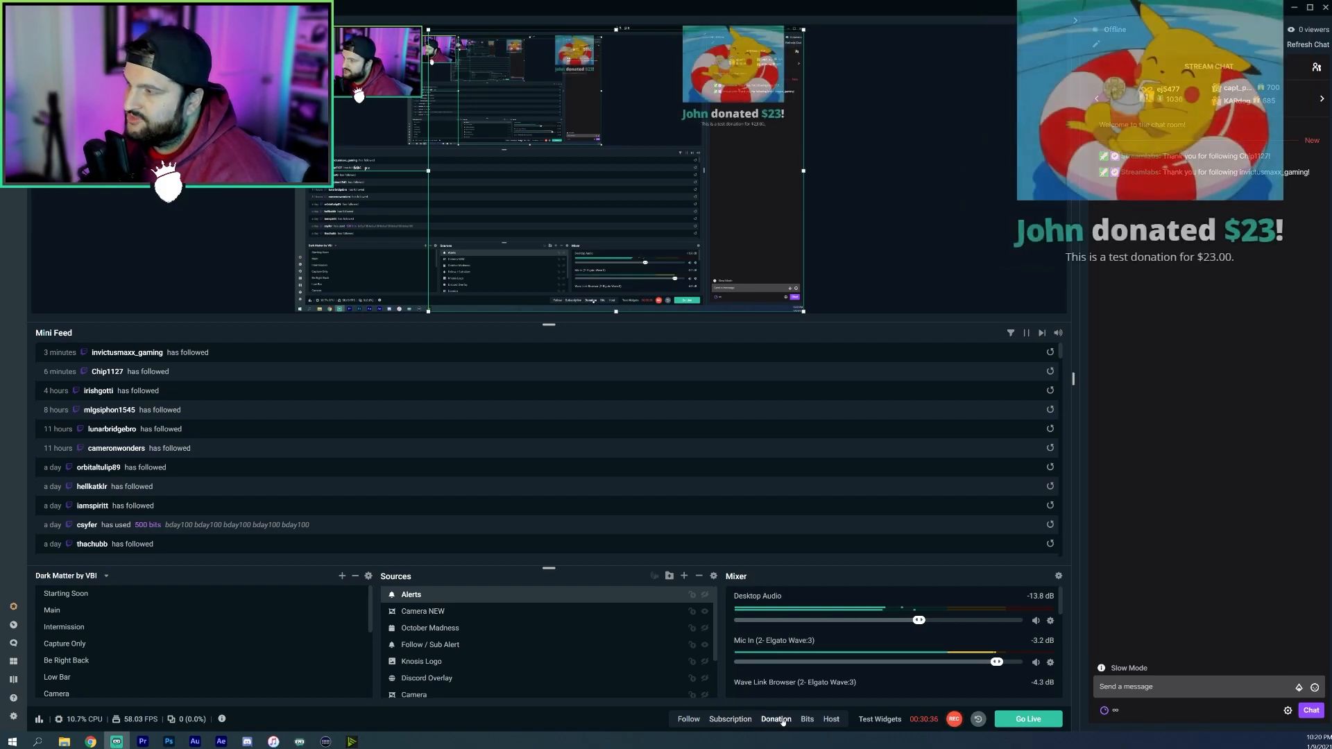
{"action": "left_click", "coordinate": [808, 720]}
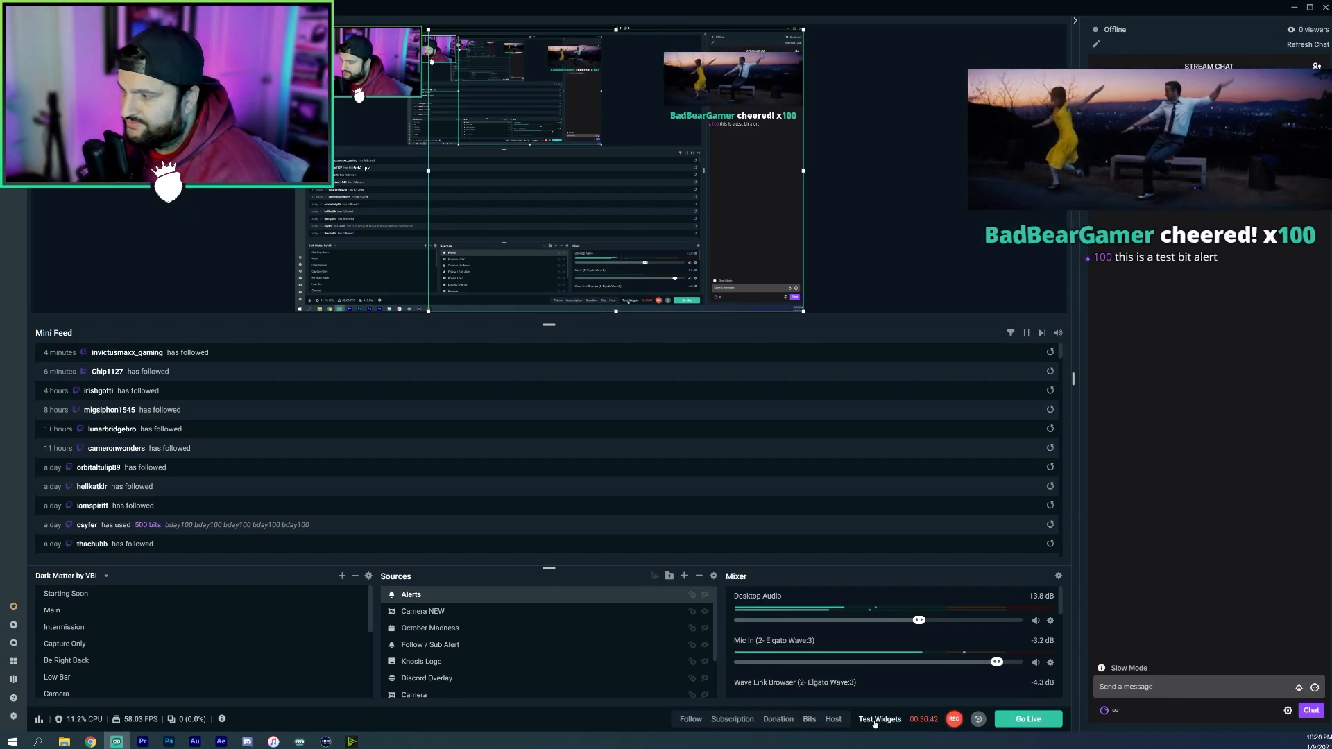
{"action": "left_click", "coordinate": [831, 719]}
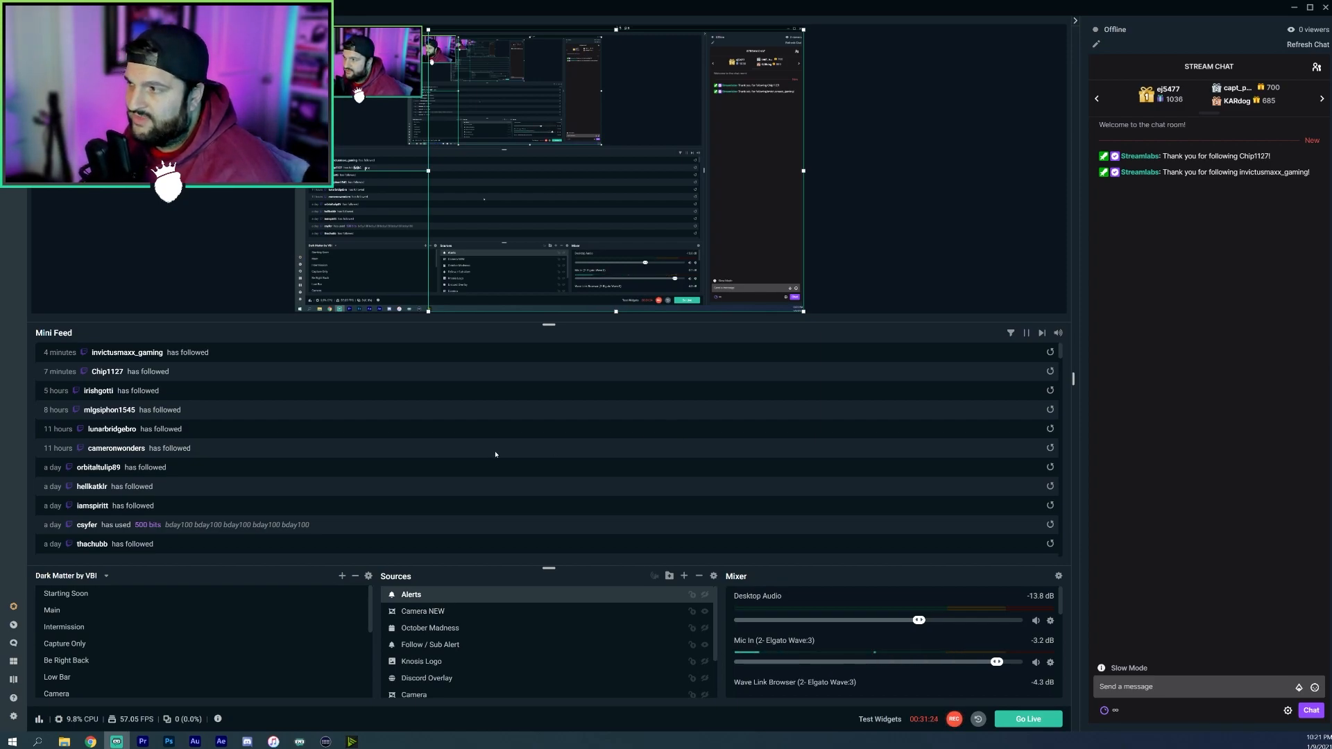
Step: Turn Performance Mode back on for the preview
{"action": "right_click", "coordinate": [875, 164]}
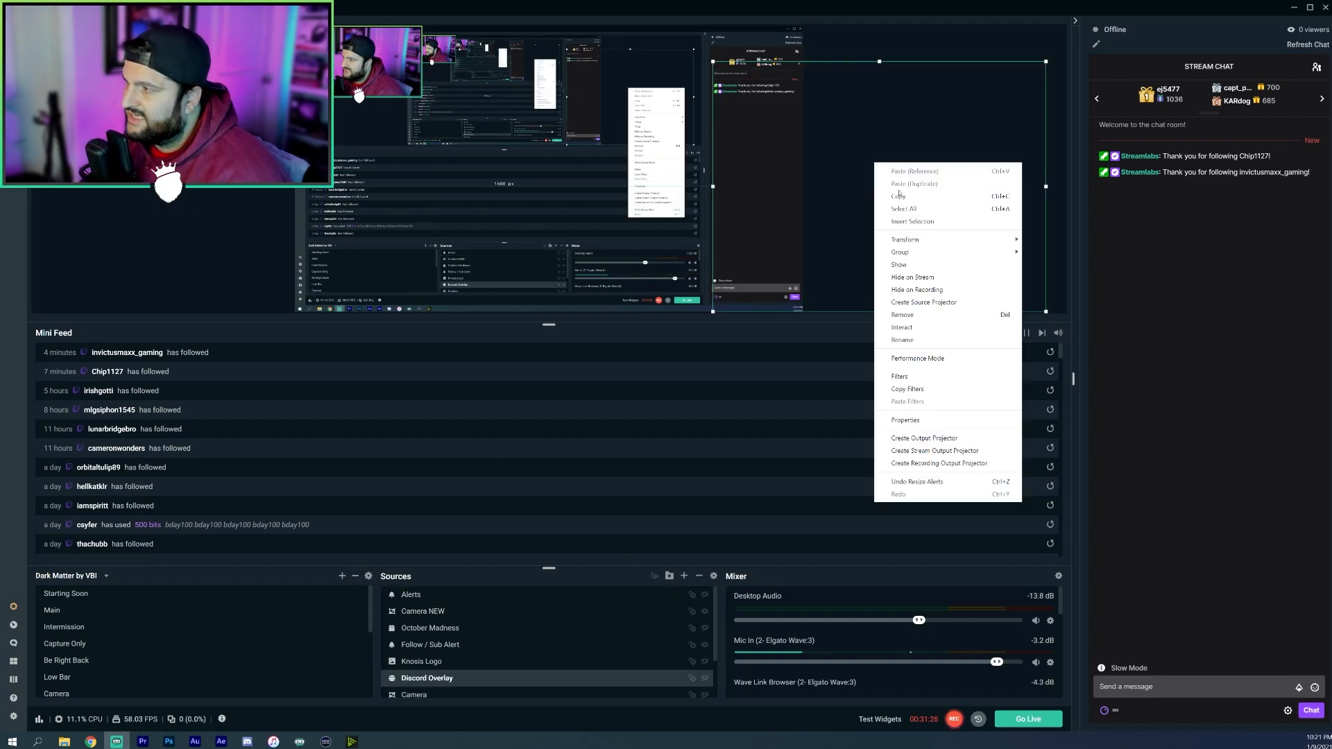
{"action": "left_click", "coordinate": [938, 359]}
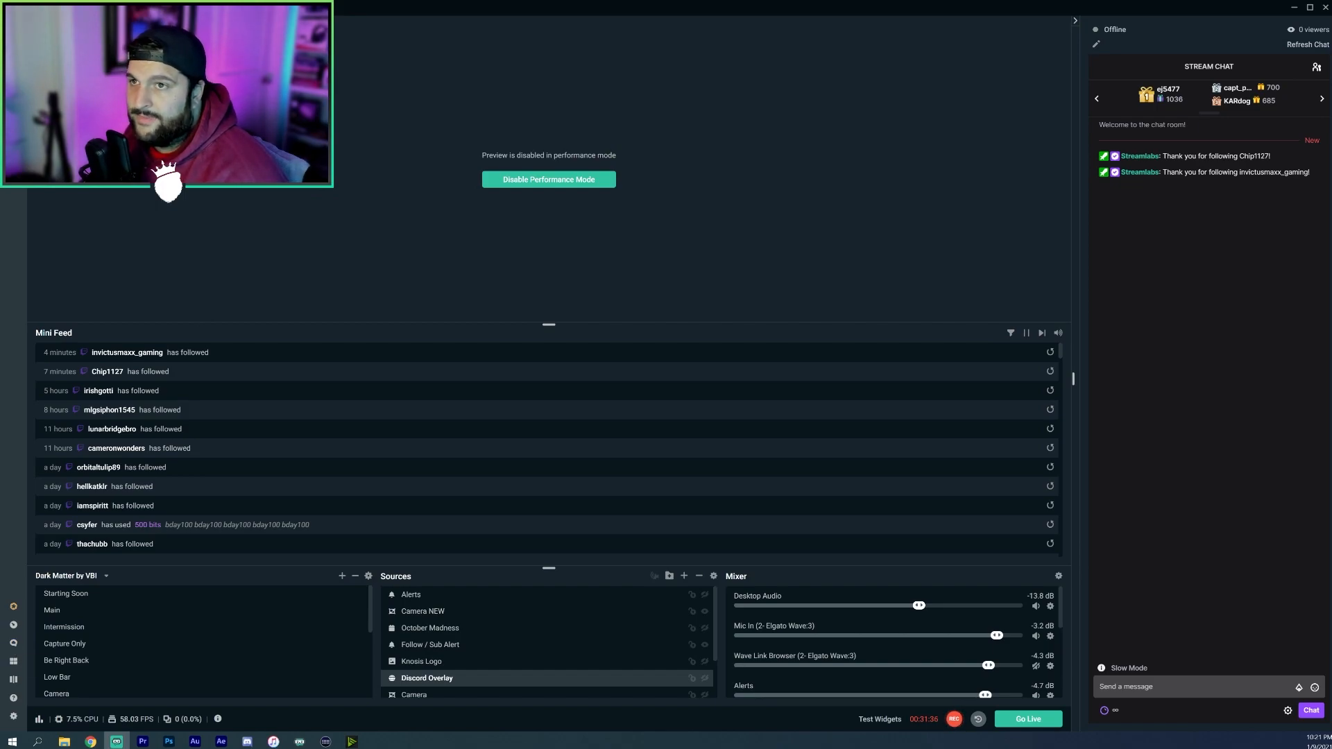
Step: Switch to Chrome to view the Streamlabs Cloudbot Mod Tools page, reposition its window and close it
{"action": "left_click", "coordinate": [90, 741]}
{"action": "left_click_drag", "start_coordinate": [461, 63], "coordinate": [468, 46]}
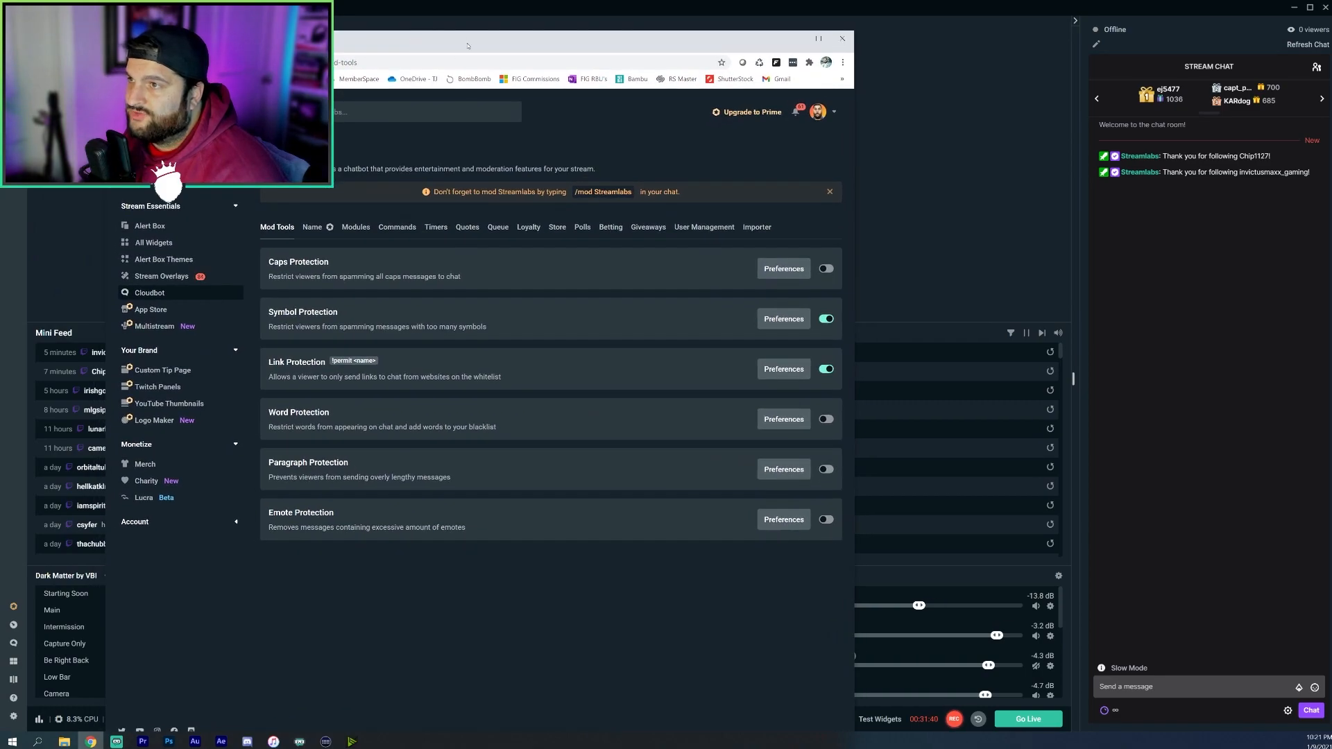
{"action": "left_click", "coordinate": [842, 38]}
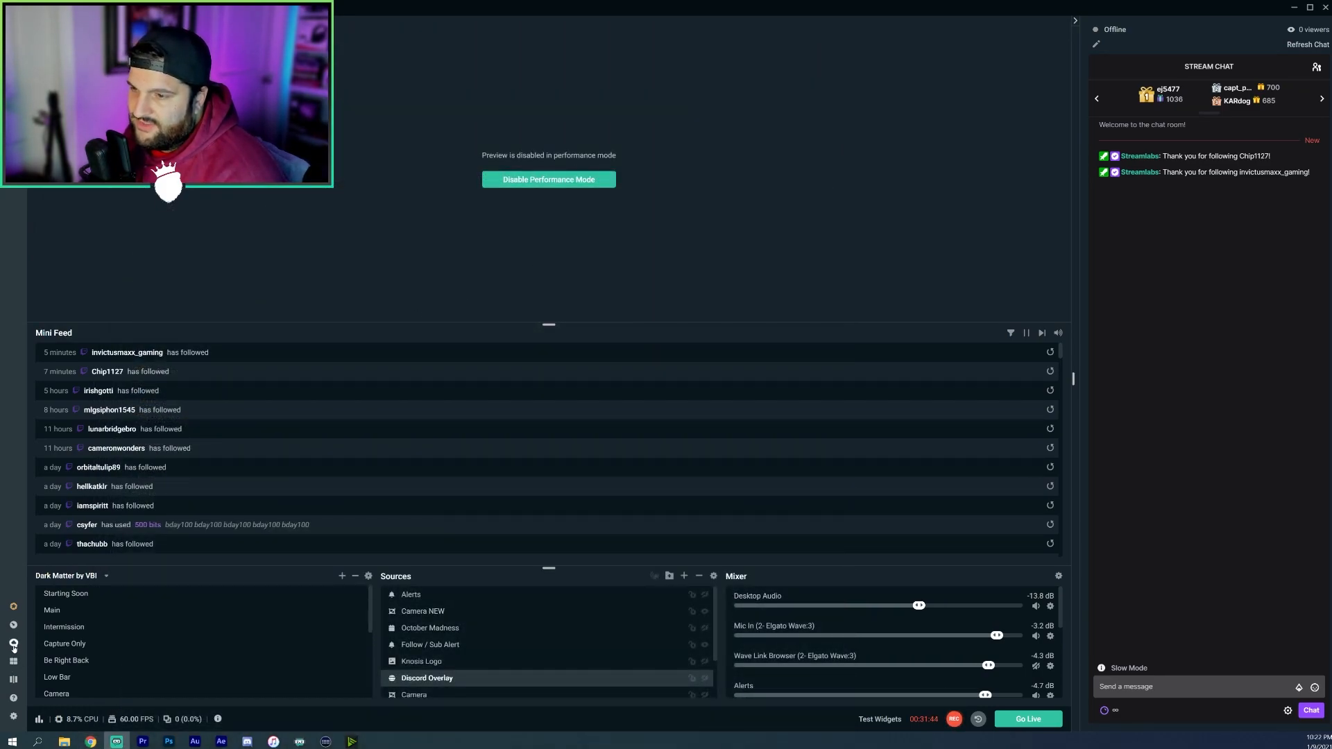
Step: Open the Cloudbot dashboard in Chrome, move and widen its window, and display the list of custom commands
{"action": "left_click", "coordinate": [13, 660]}
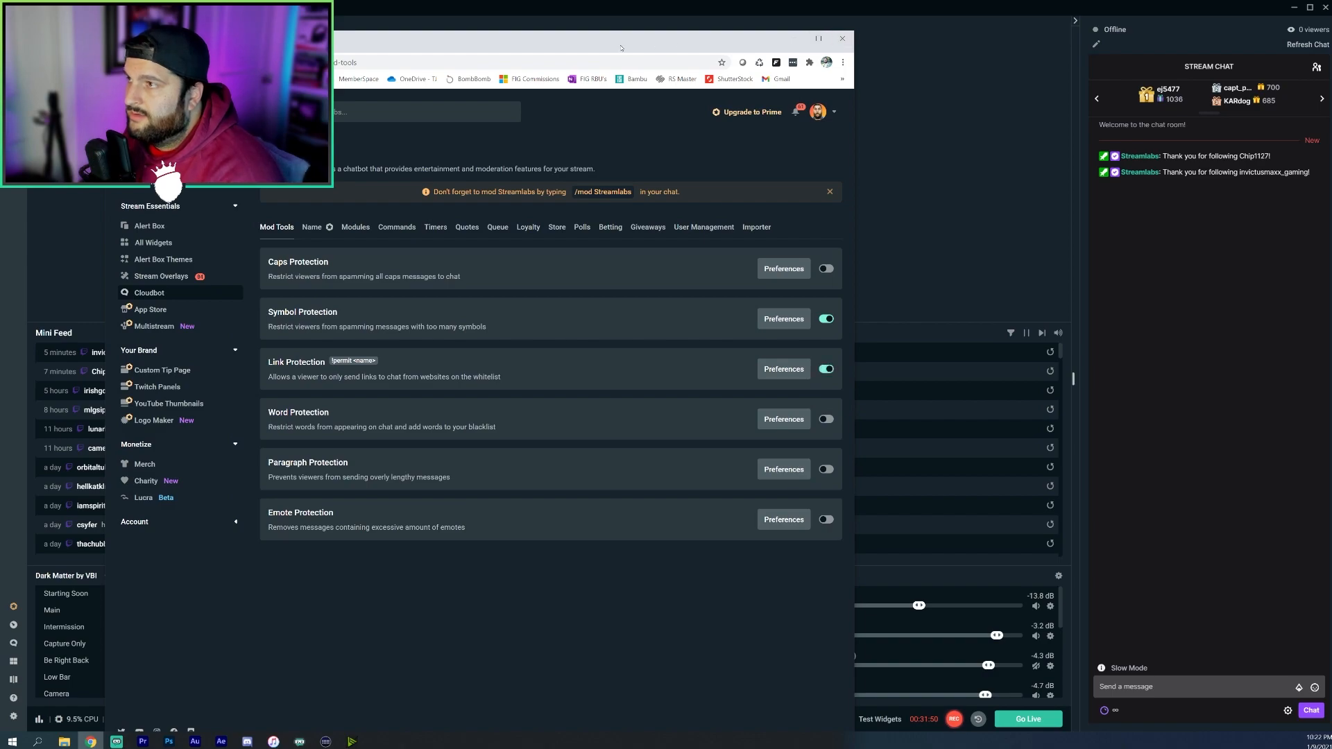
{"action": "left_click_drag", "start_coordinate": [621, 47], "coordinate": [779, 20]}
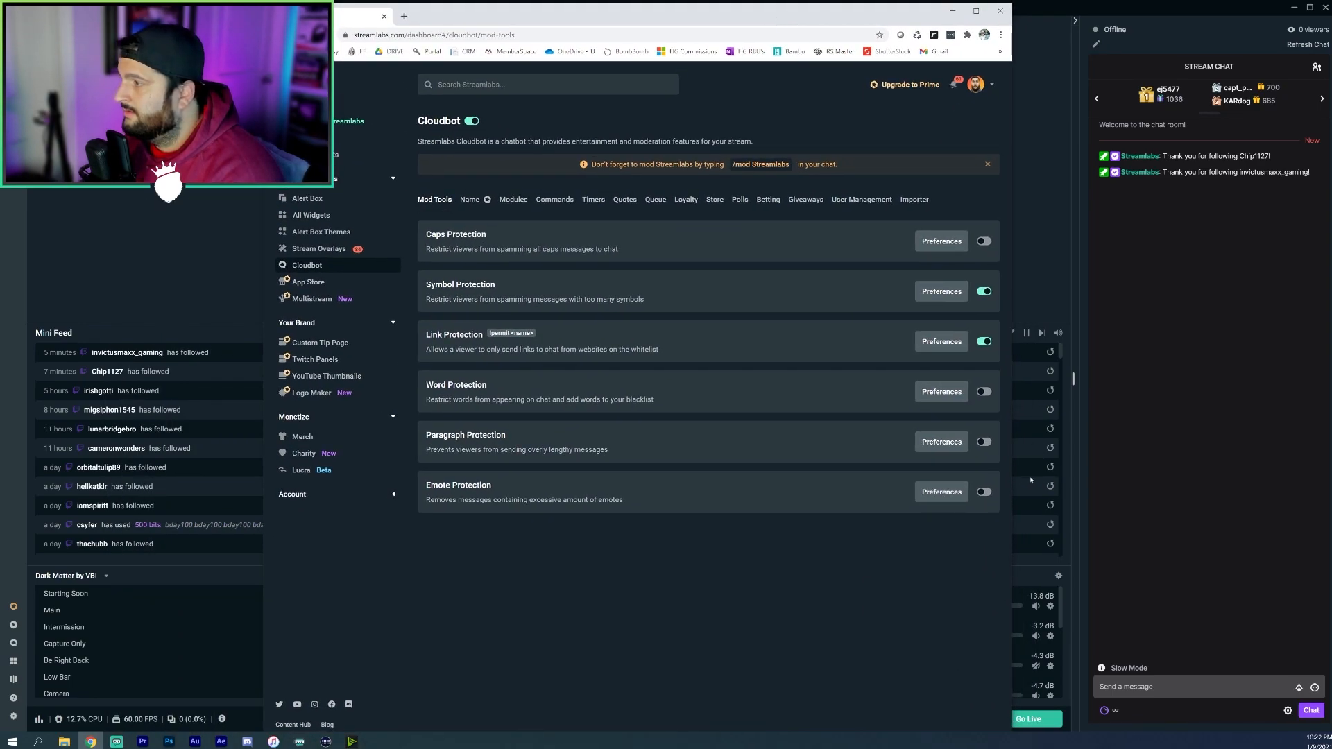
{"action": "left_click_drag", "start_coordinate": [1013, 481], "coordinate": [1331, 481]}
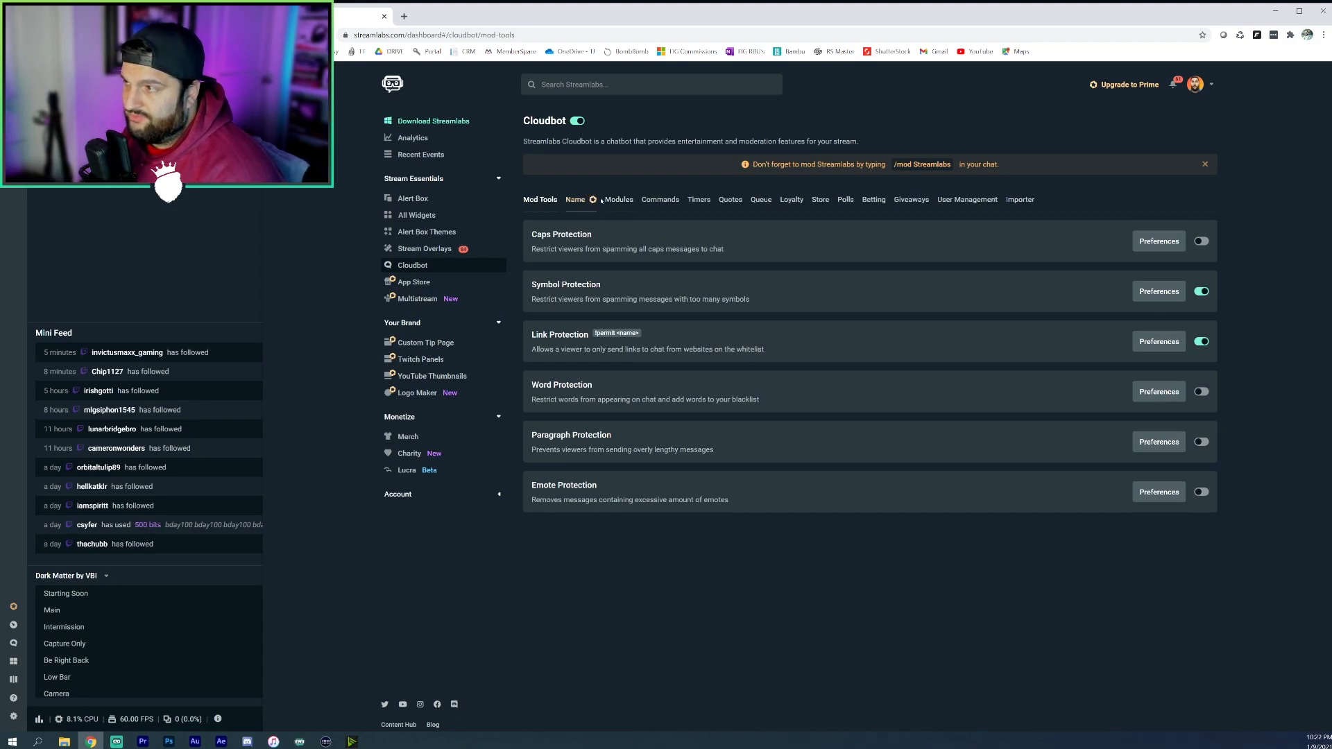
{"action": "left_click", "coordinate": [662, 202]}
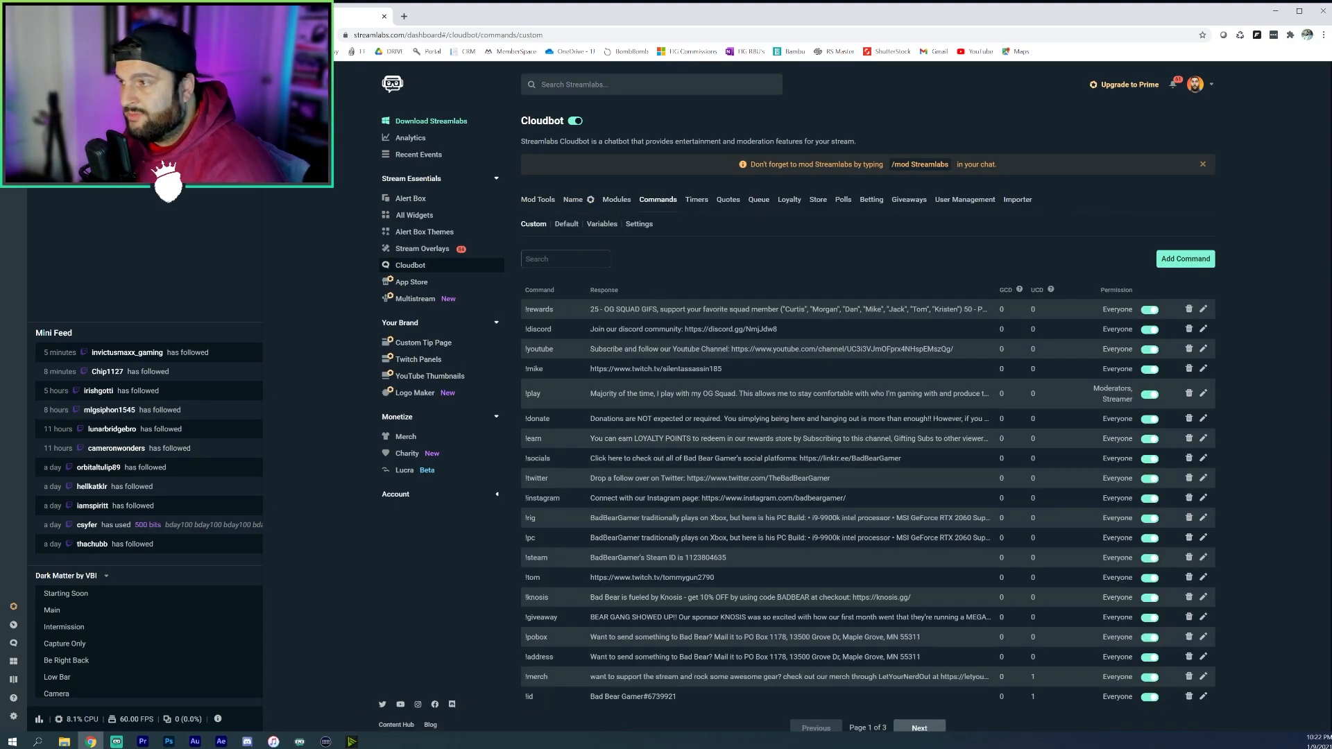
{"action": "scroll", "coordinate": [797, 402], "scroll_direction": "down", "scroll_amount": 1}
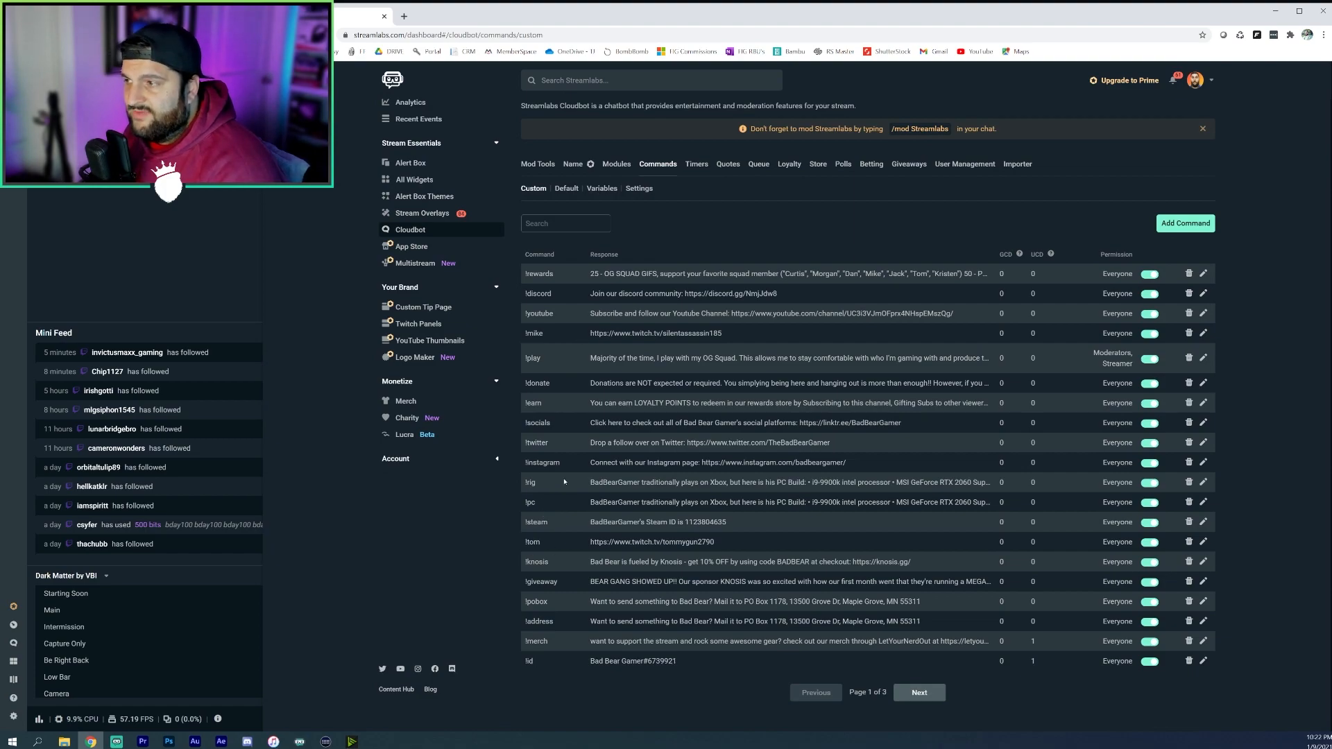
Step: Switch back to Streamlabs, send the !twitter command in the stream chat and highlight the bot's reply
{"action": "left_click", "coordinate": [186, 205]}
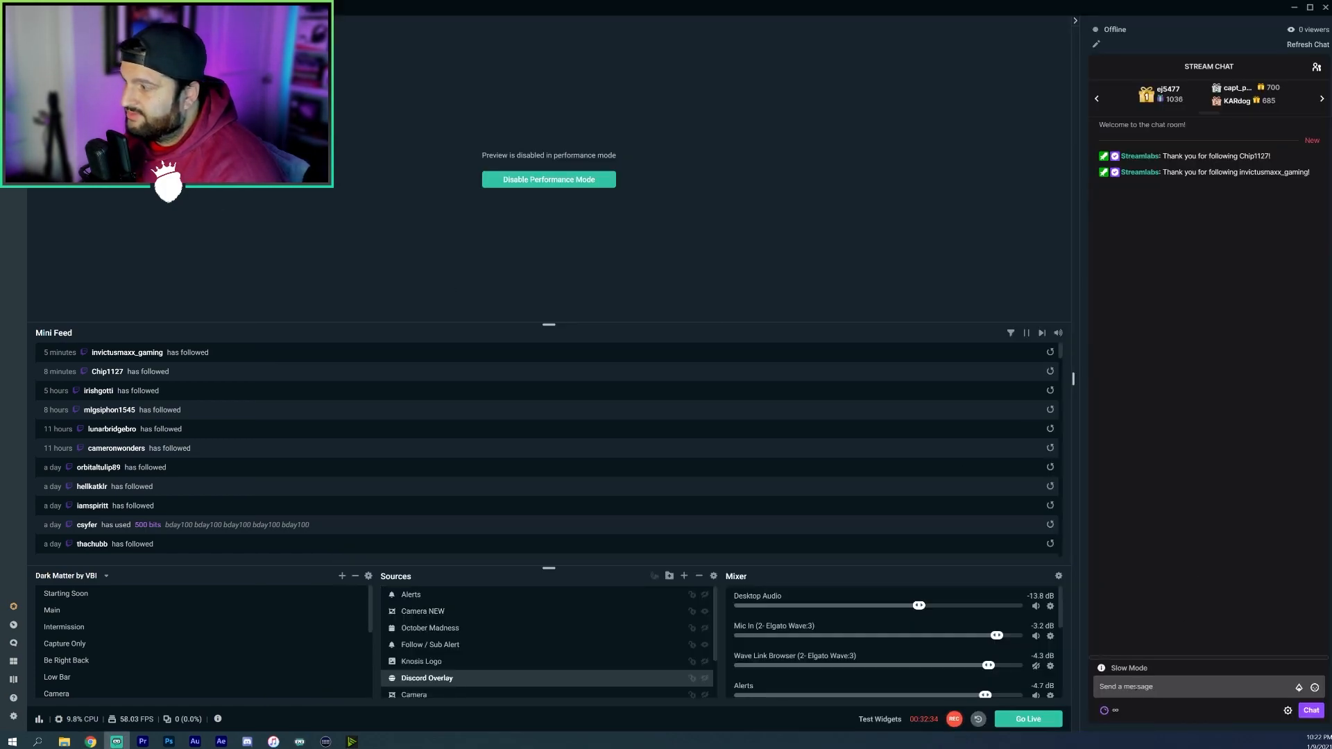
{"action": "type", "text": "!"}
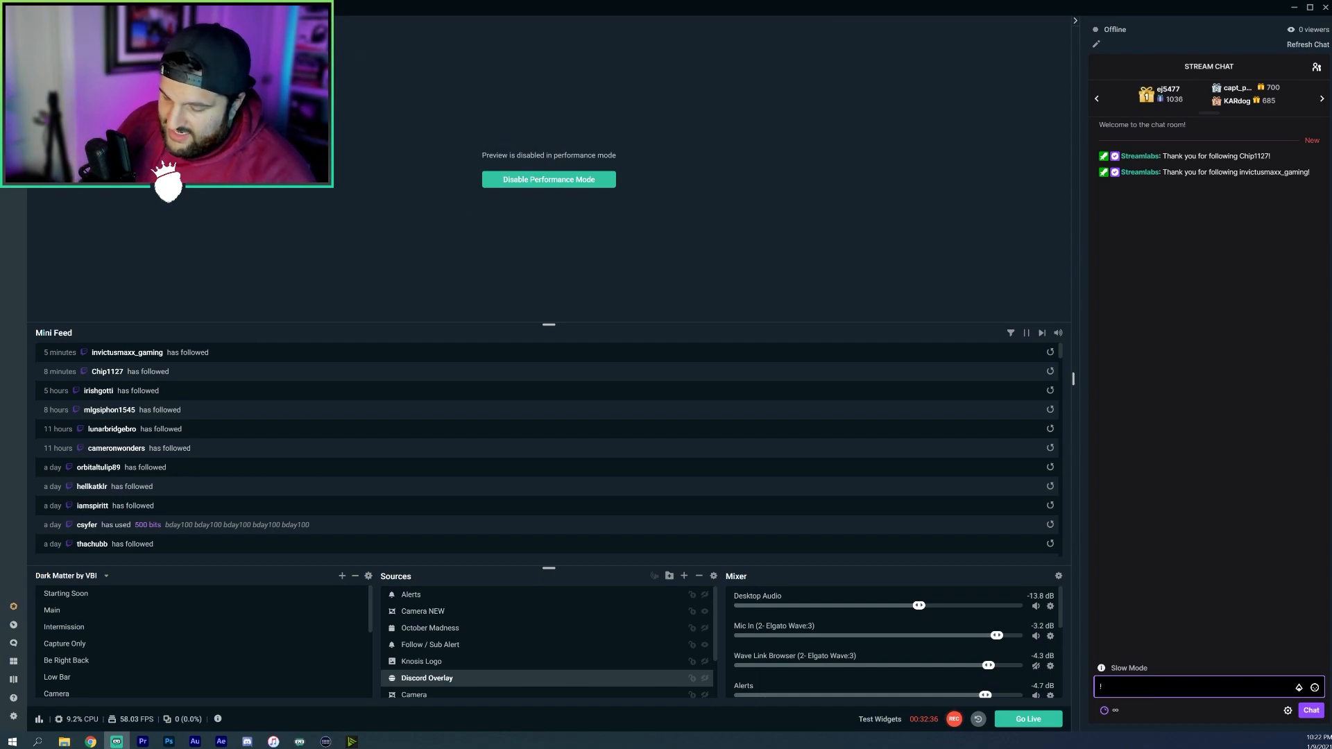
{"action": "type", "text": "twitter"}
{"action": "key", "text": "Return"}
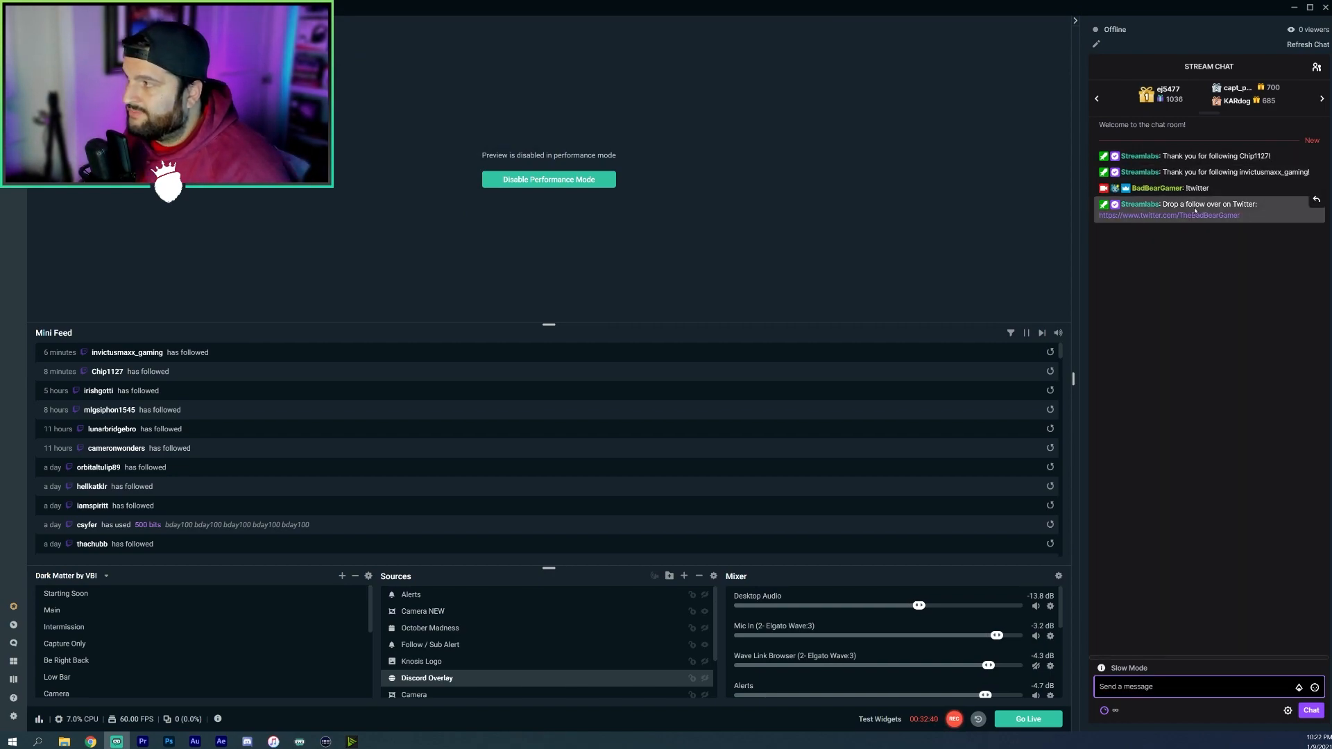
{"action": "left_click_drag", "start_coordinate": [1120, 204], "coordinate": [1243, 216]}
{"action": "left_click", "coordinate": [1237, 268]}
Step: Send the !socials command and the custom command named after a person in the stream chat
{"action": "left_click", "coordinate": [1138, 686]}
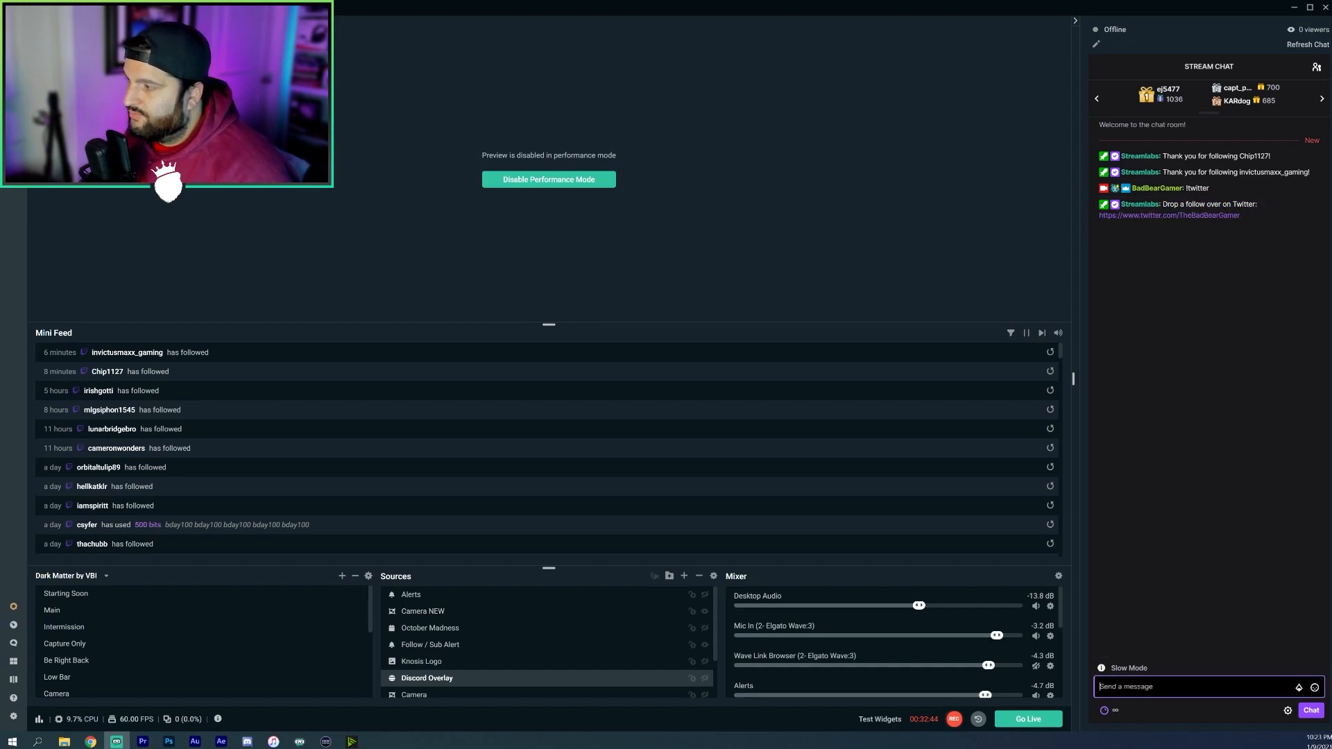
{"action": "type", "text": "!socials"}
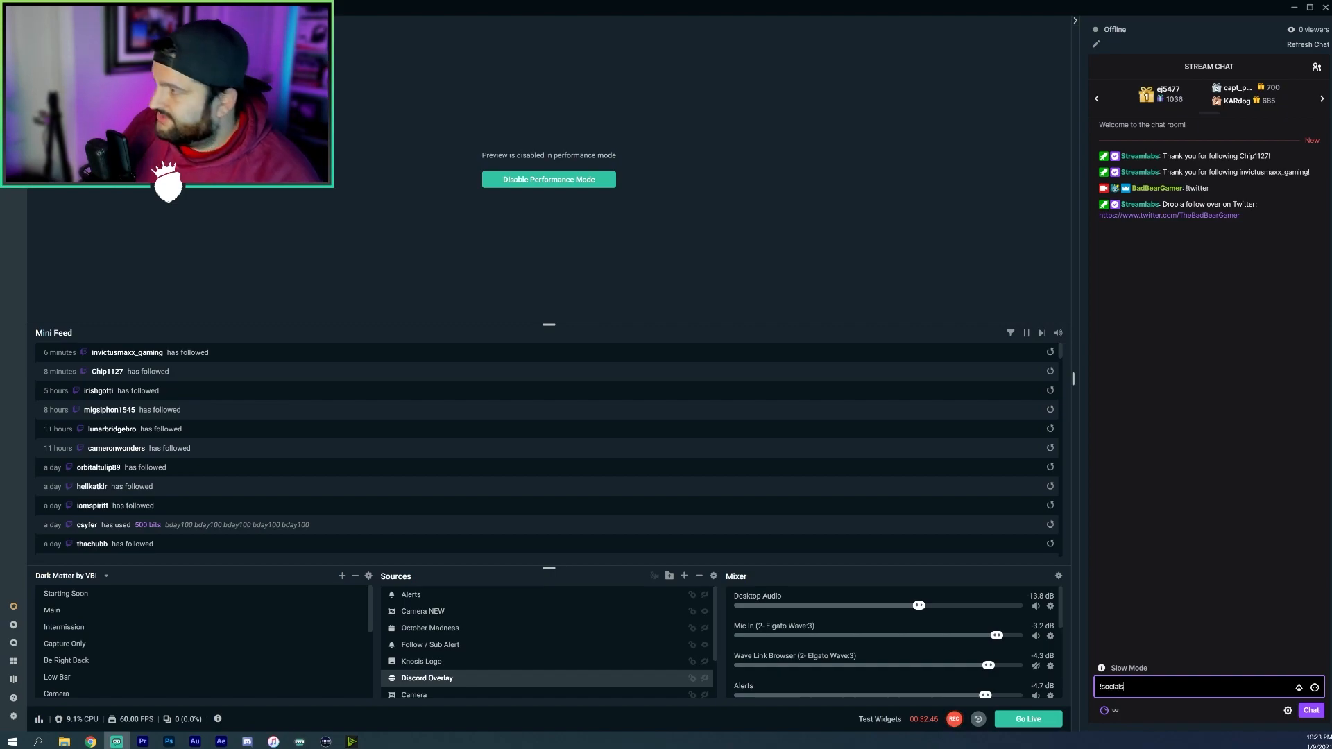
{"action": "key", "text": "Return"}
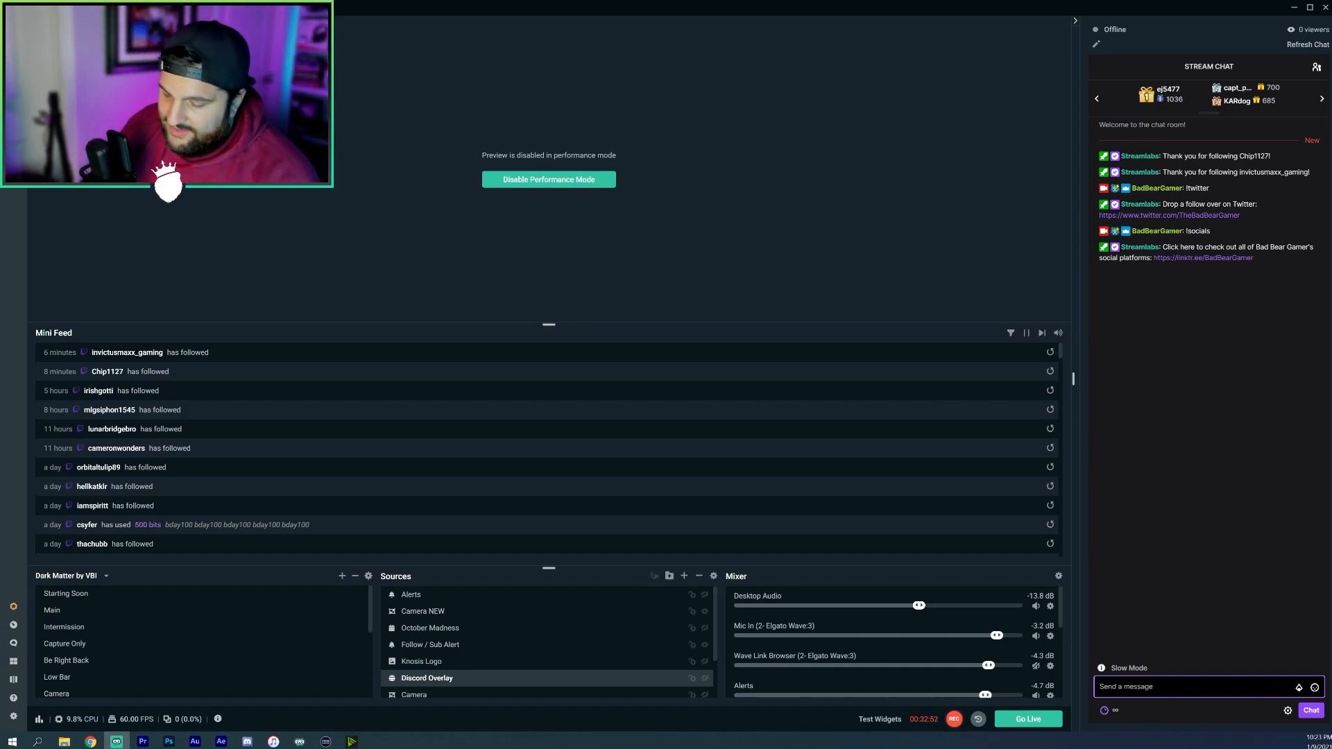
{"action": "type", "text": "!erin"}
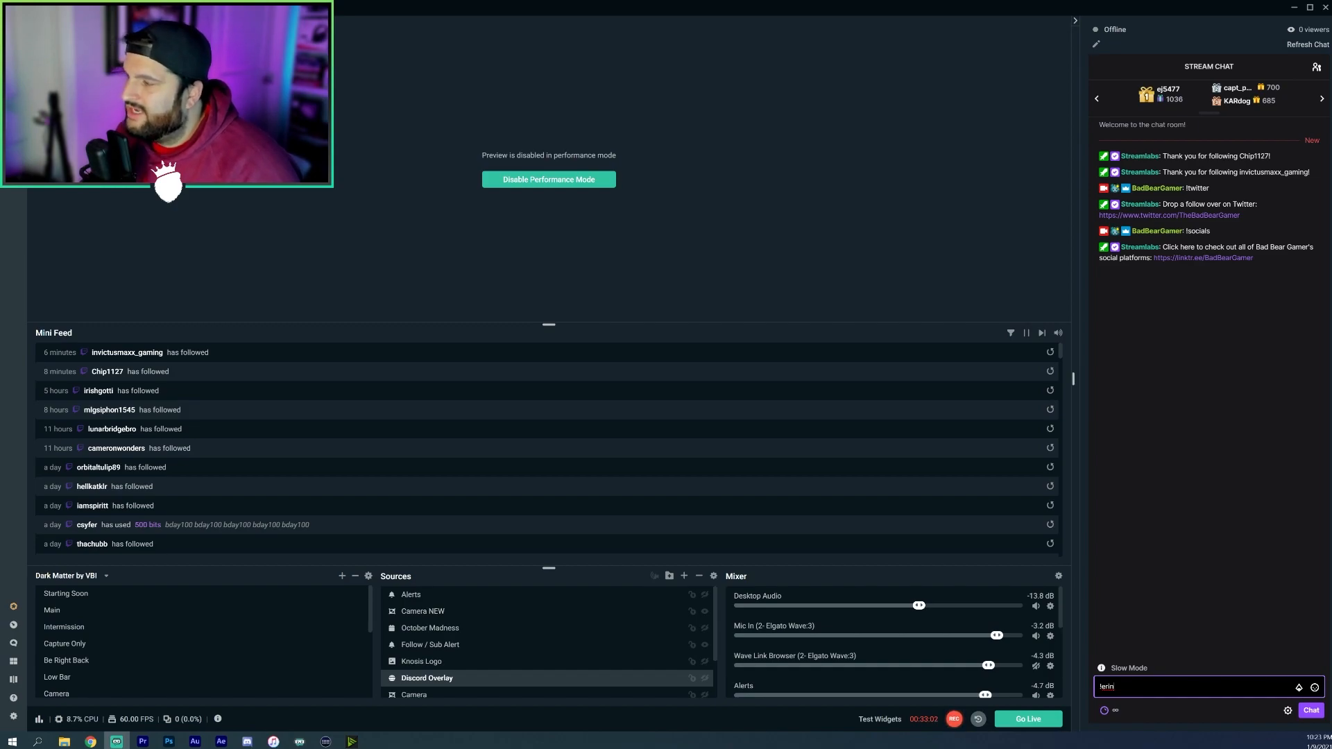
{"action": "key", "text": "Return"}
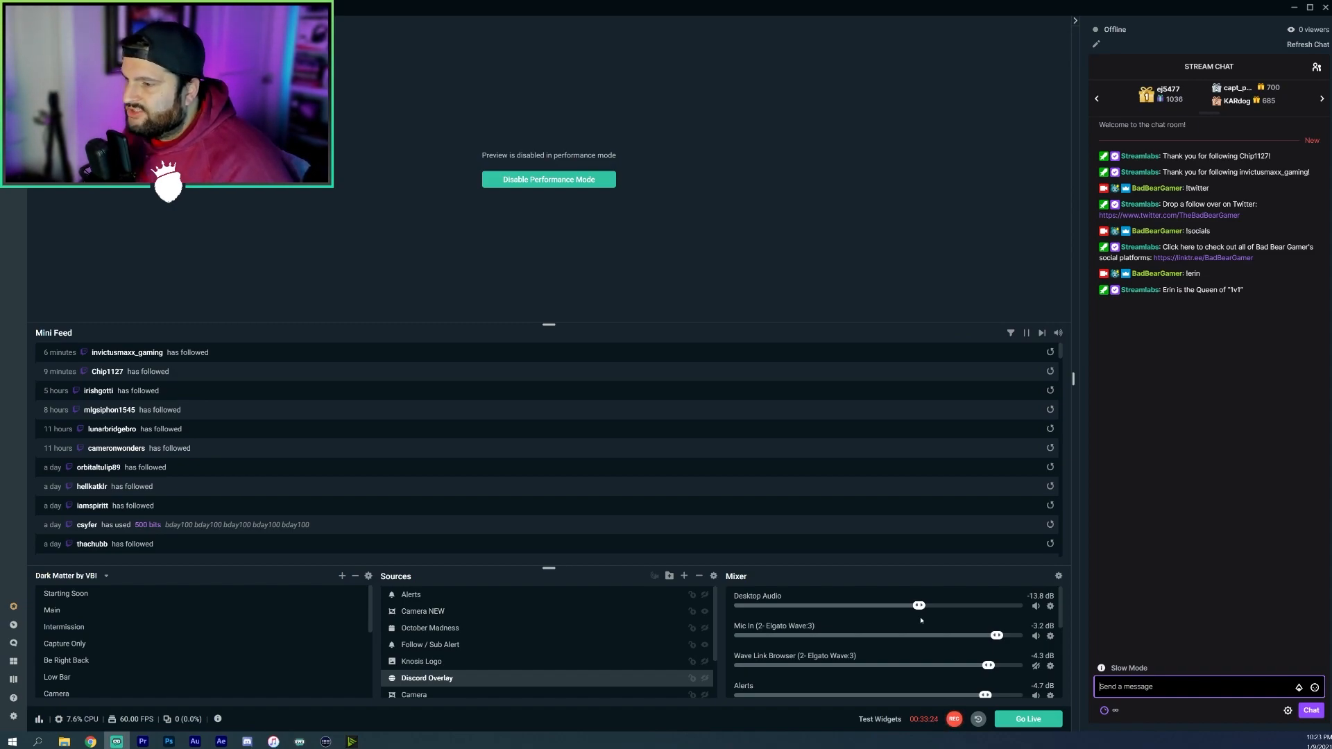
Step: Switch to Chrome and start a custom Cloudbot command named cheese with the response "Cheese is yummy!"
{"action": "left_click", "coordinate": [90, 741]}
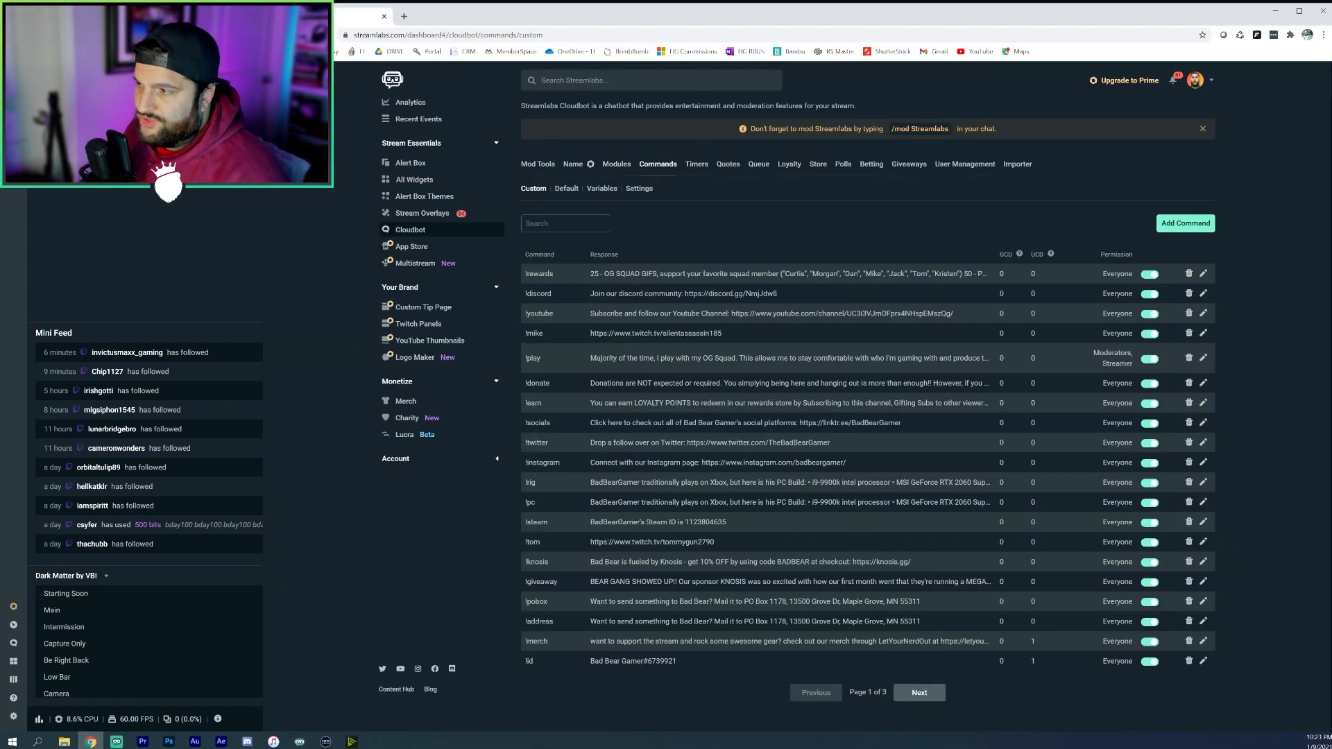
{"action": "left_click", "coordinate": [1186, 223]}
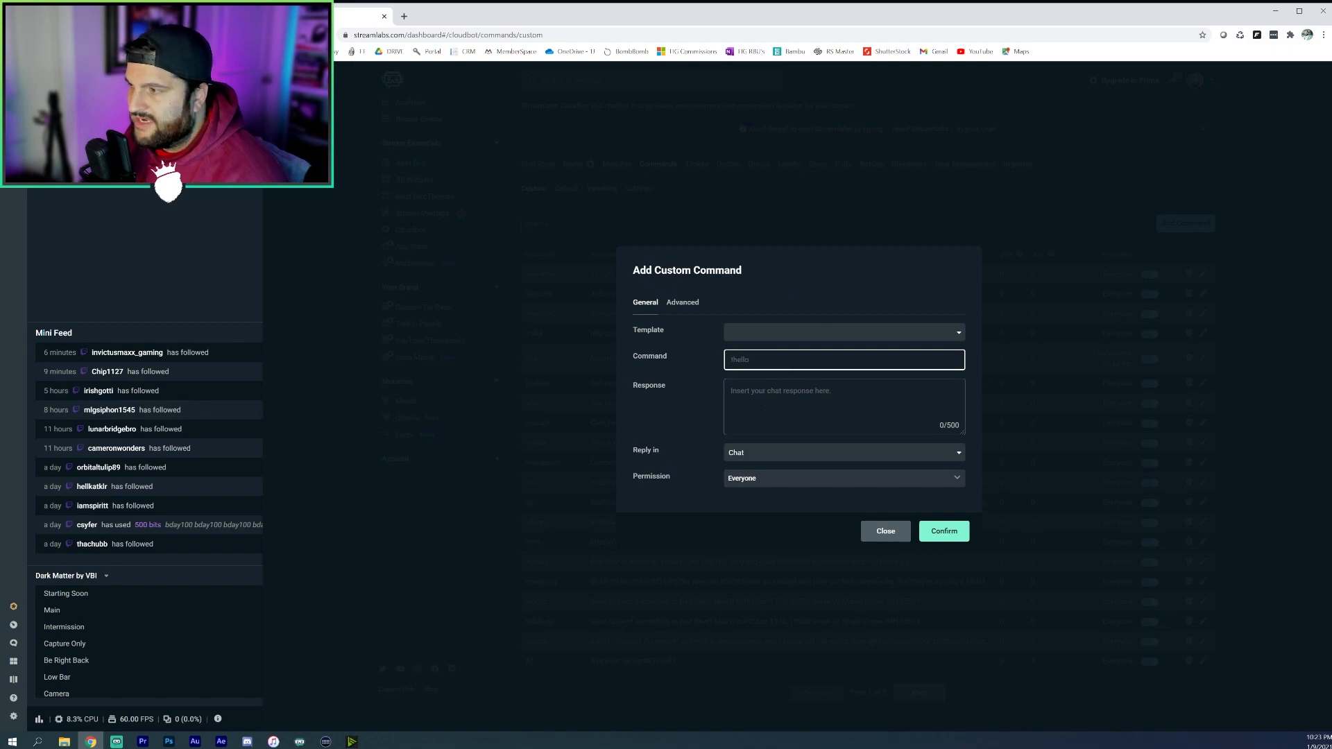
{"action": "left_click", "coordinate": [862, 406]}
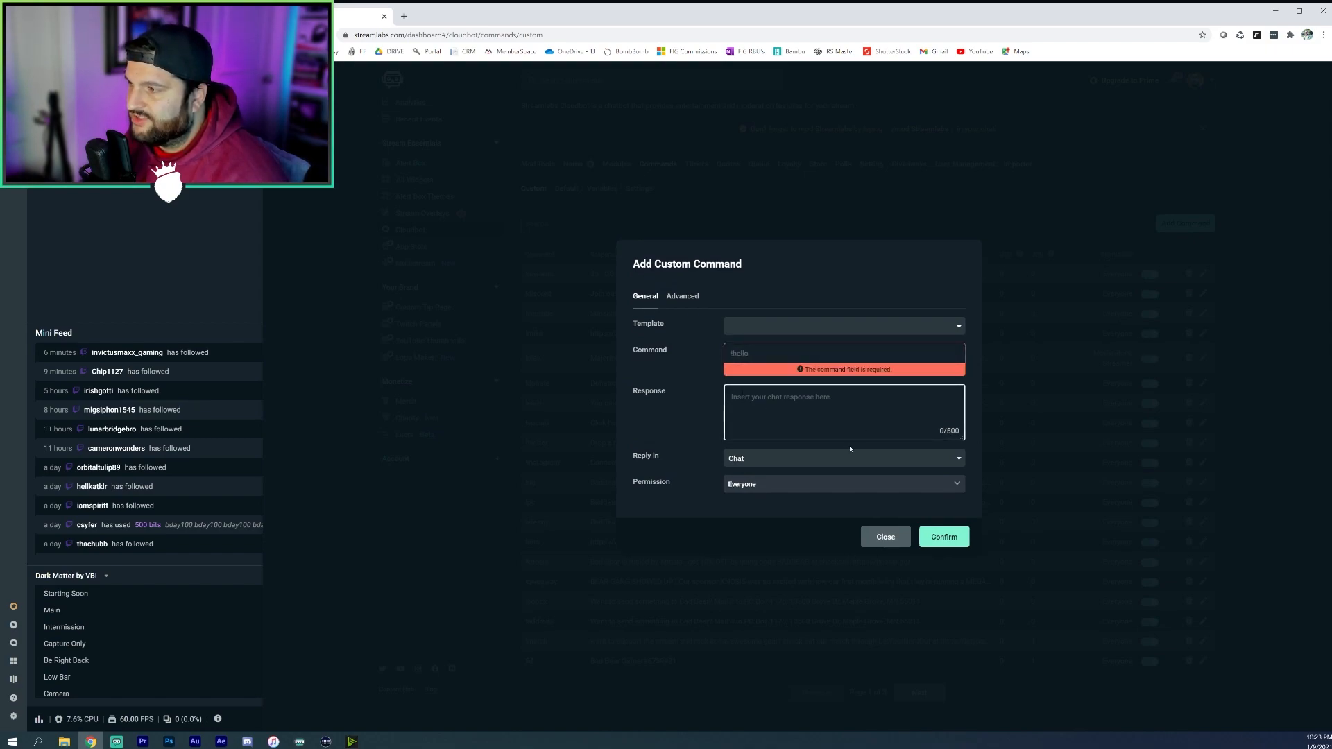
{"action": "left_click", "coordinate": [778, 356]}
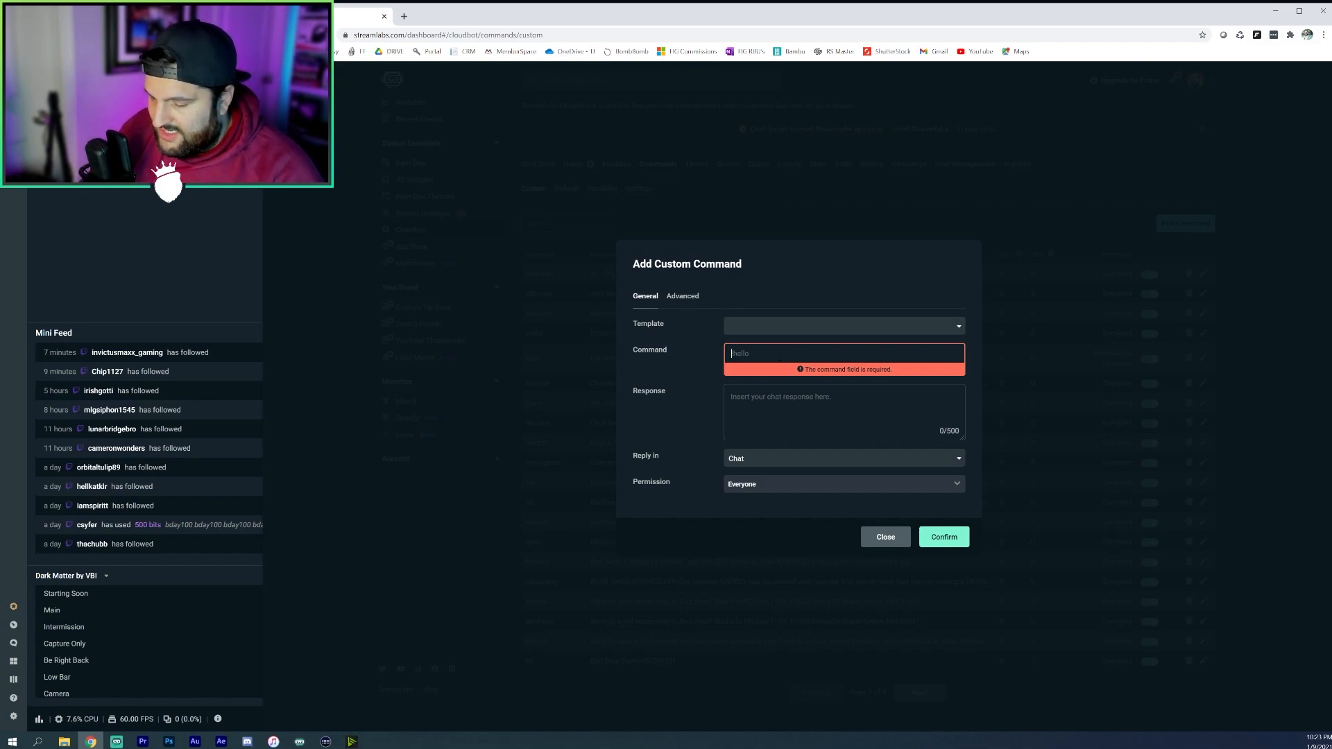
{"action": "type", "text": "cheese"}
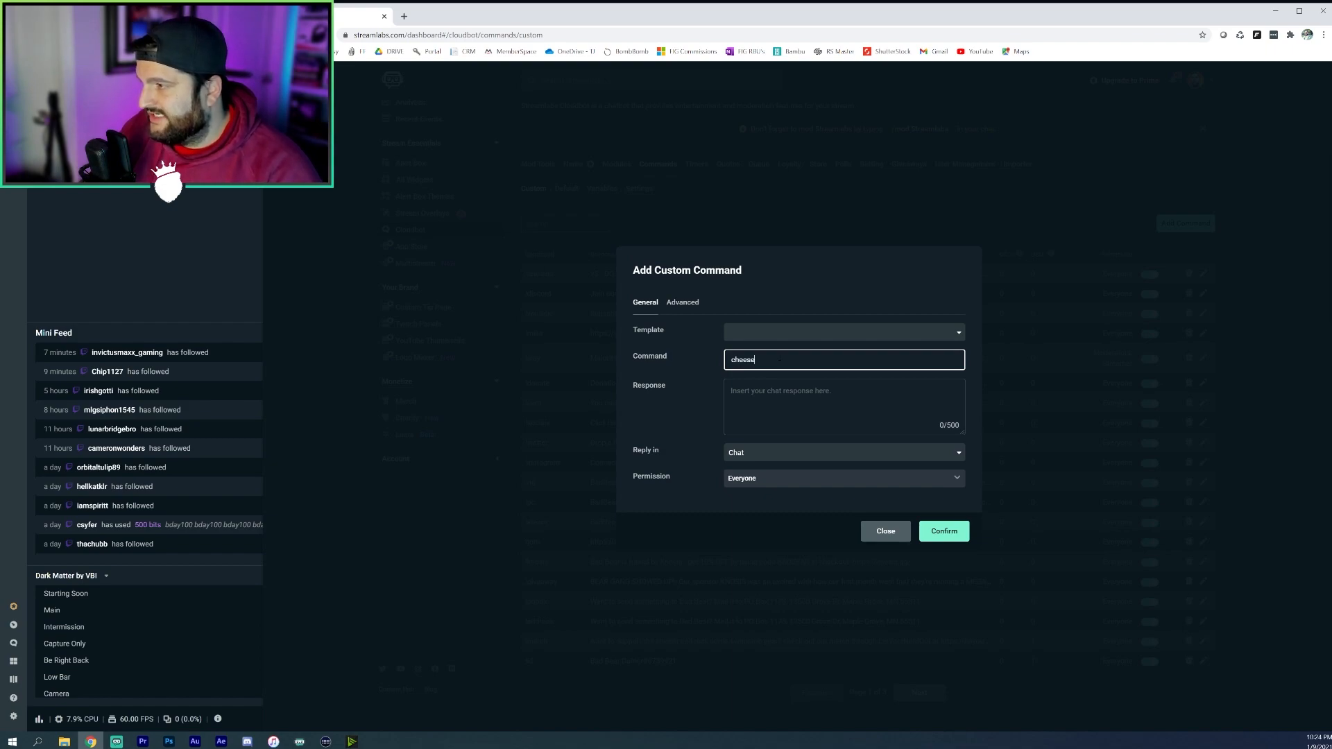
{"action": "key", "text": "Tab"}
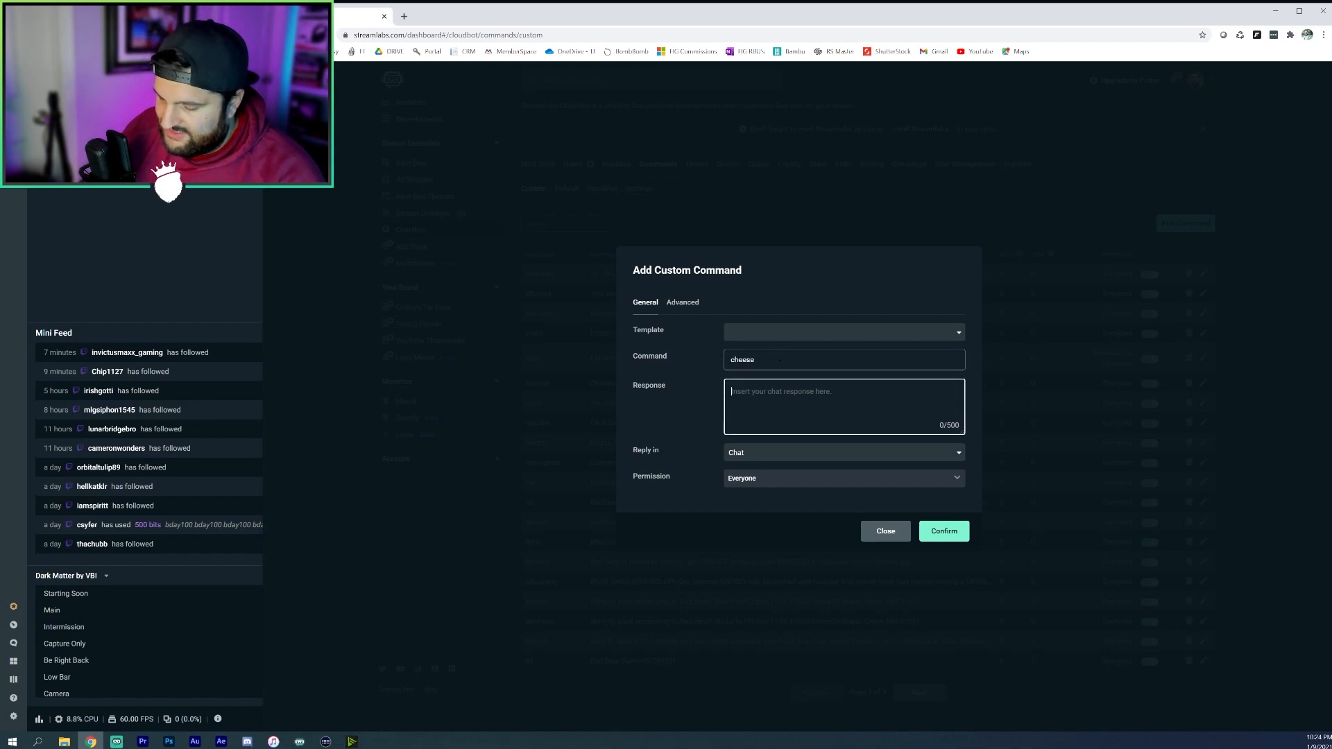
{"action": "type", "text": "Cheese is "}
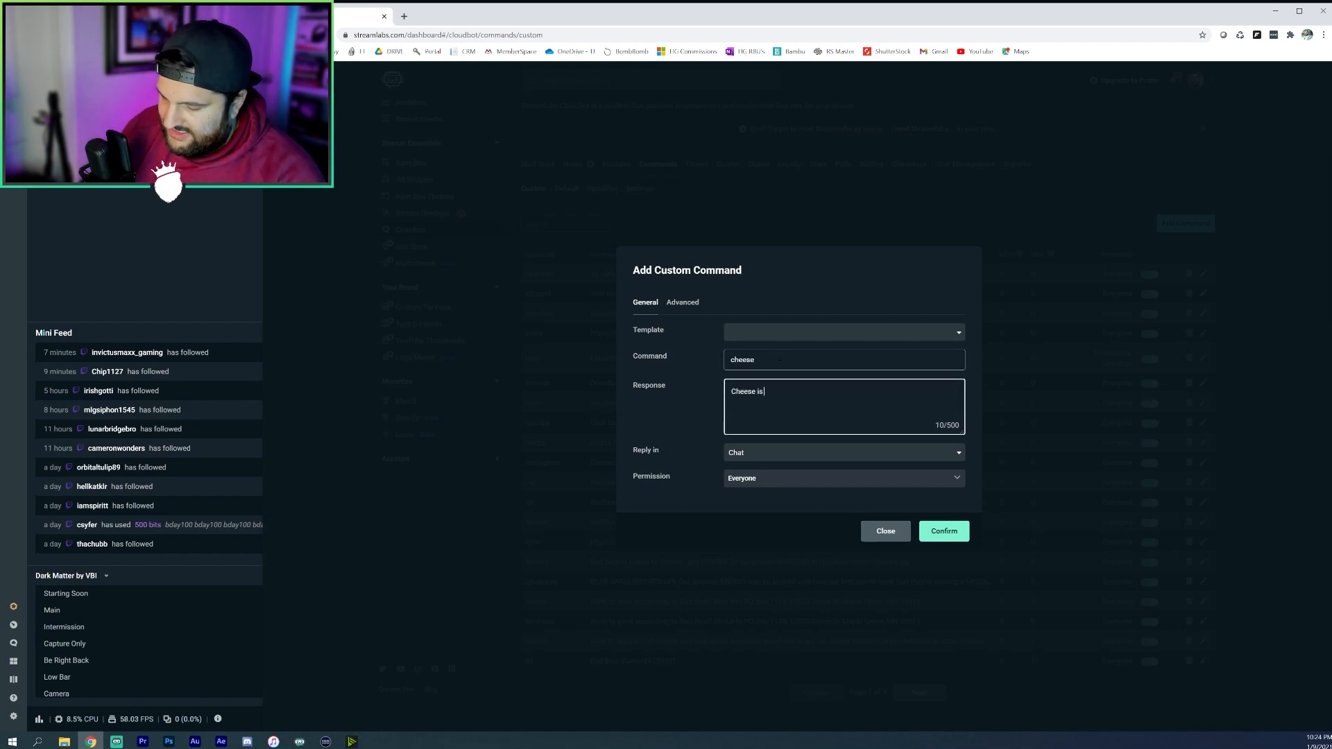
{"action": "type", "text": "yummy!"}
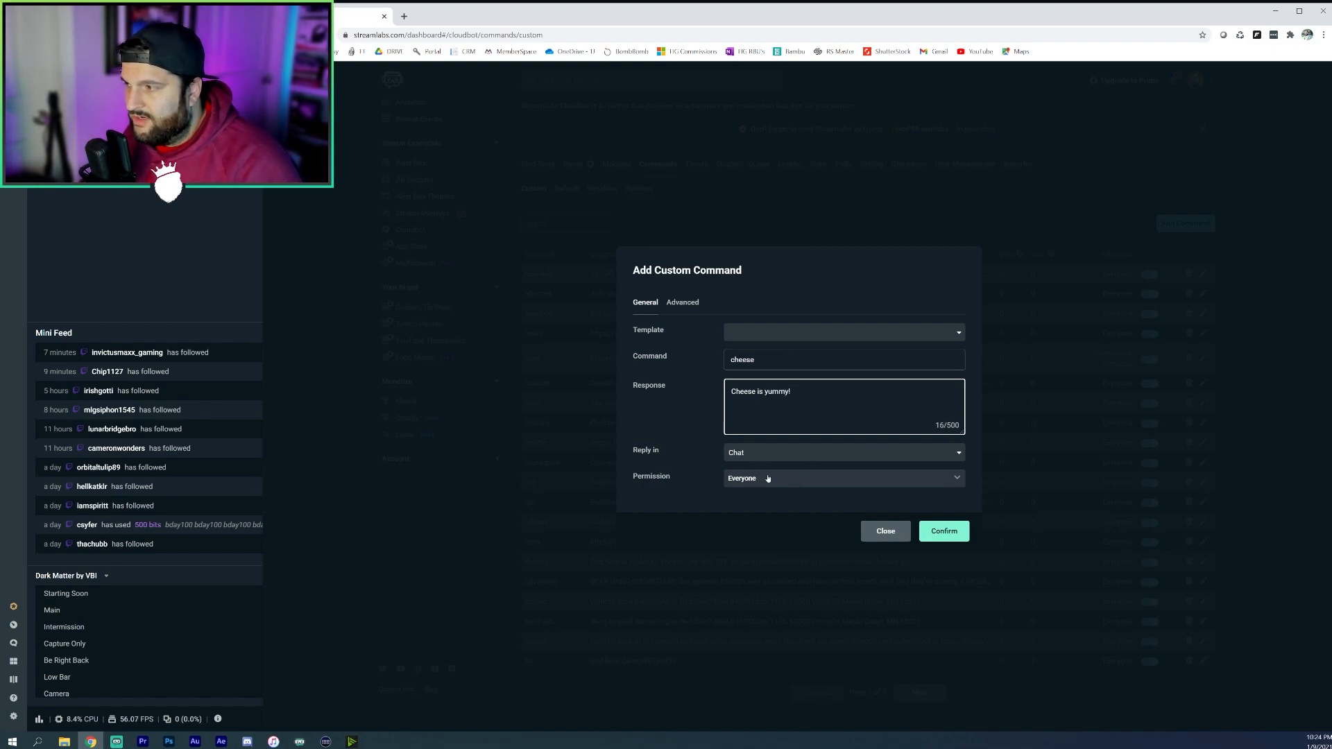
Step: Review the cheese command's reply and permission options, keep Chat and Everyone, and save the command
{"action": "left_click", "coordinate": [778, 455]}
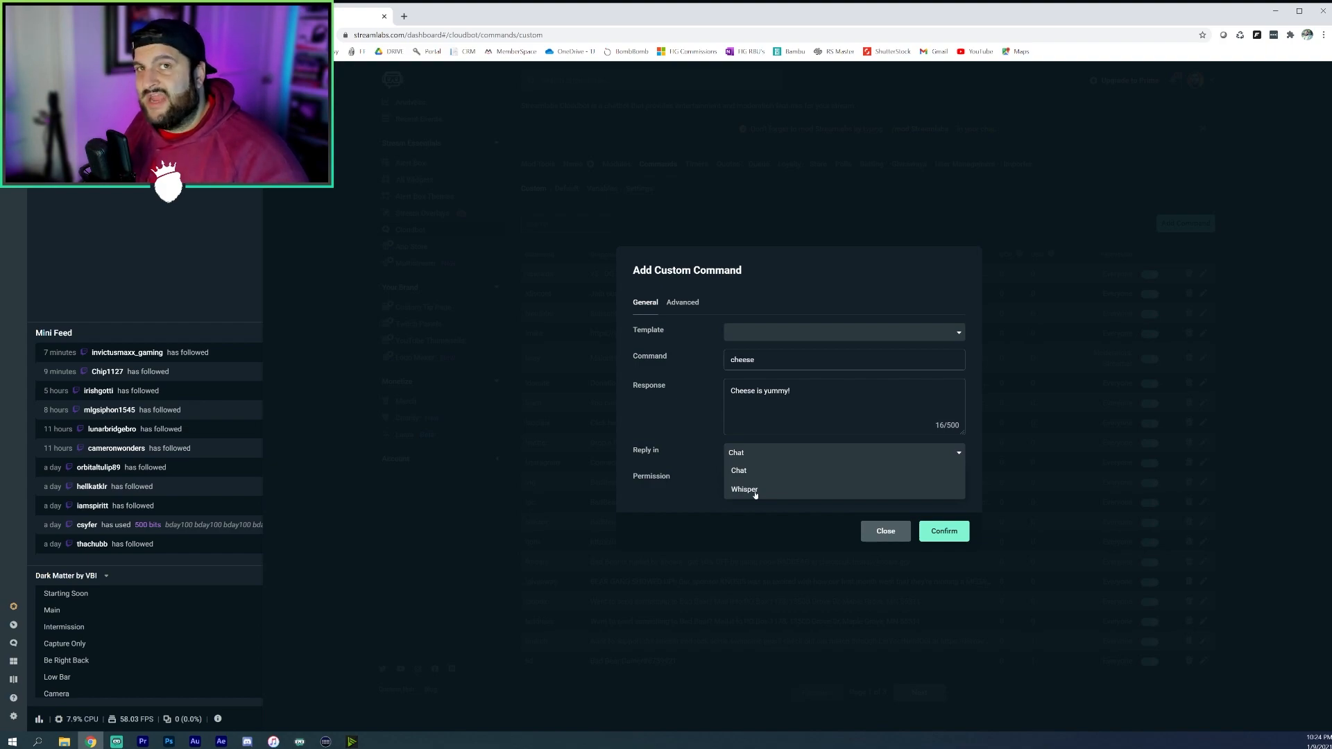
{"action": "left_click", "coordinate": [695, 485]}
{"action": "left_click", "coordinate": [745, 485]}
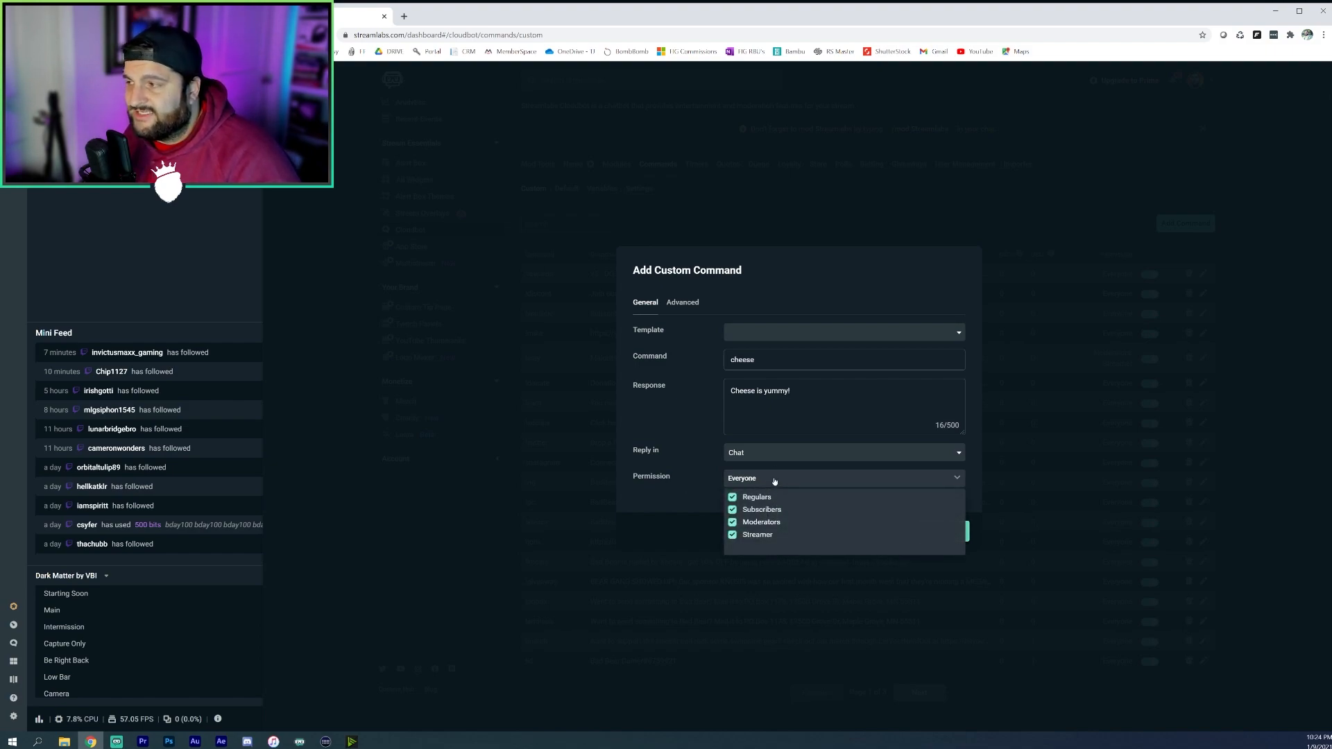
{"action": "left_click", "coordinate": [743, 466]}
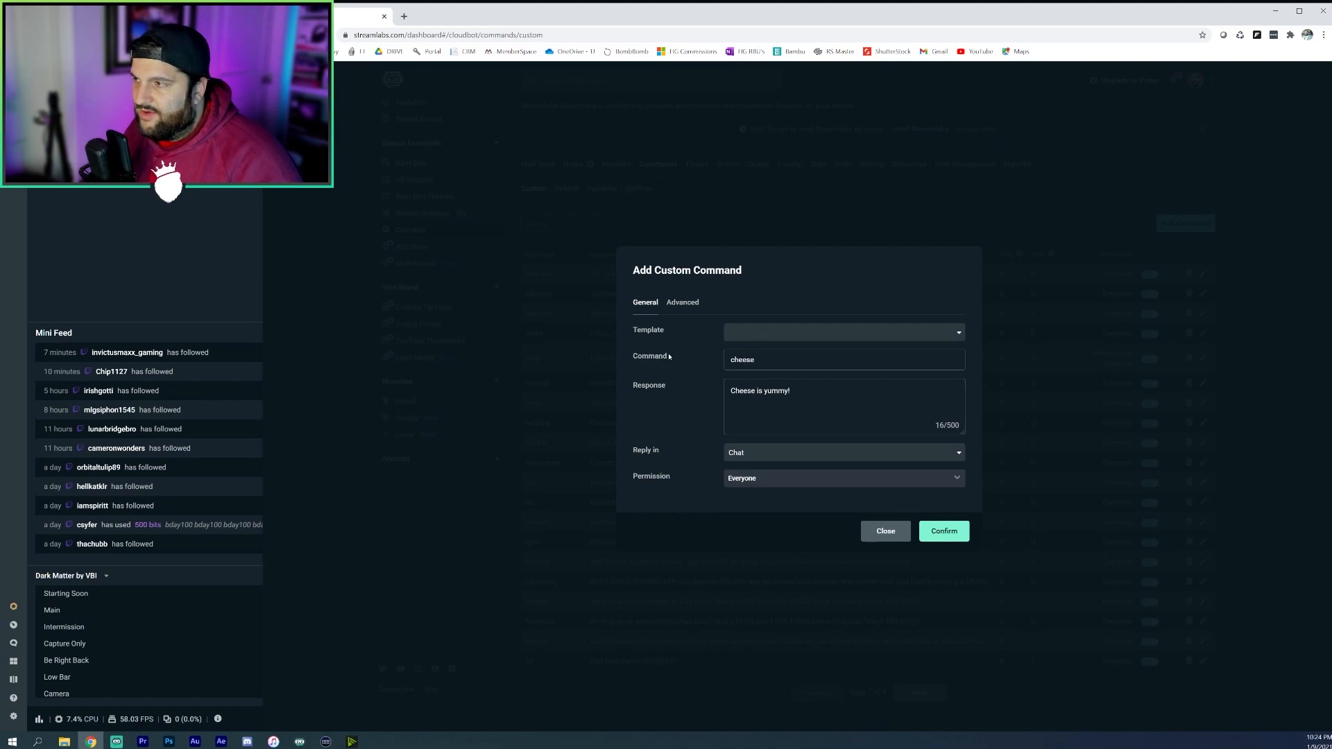
{"action": "left_click", "coordinate": [944, 530]}
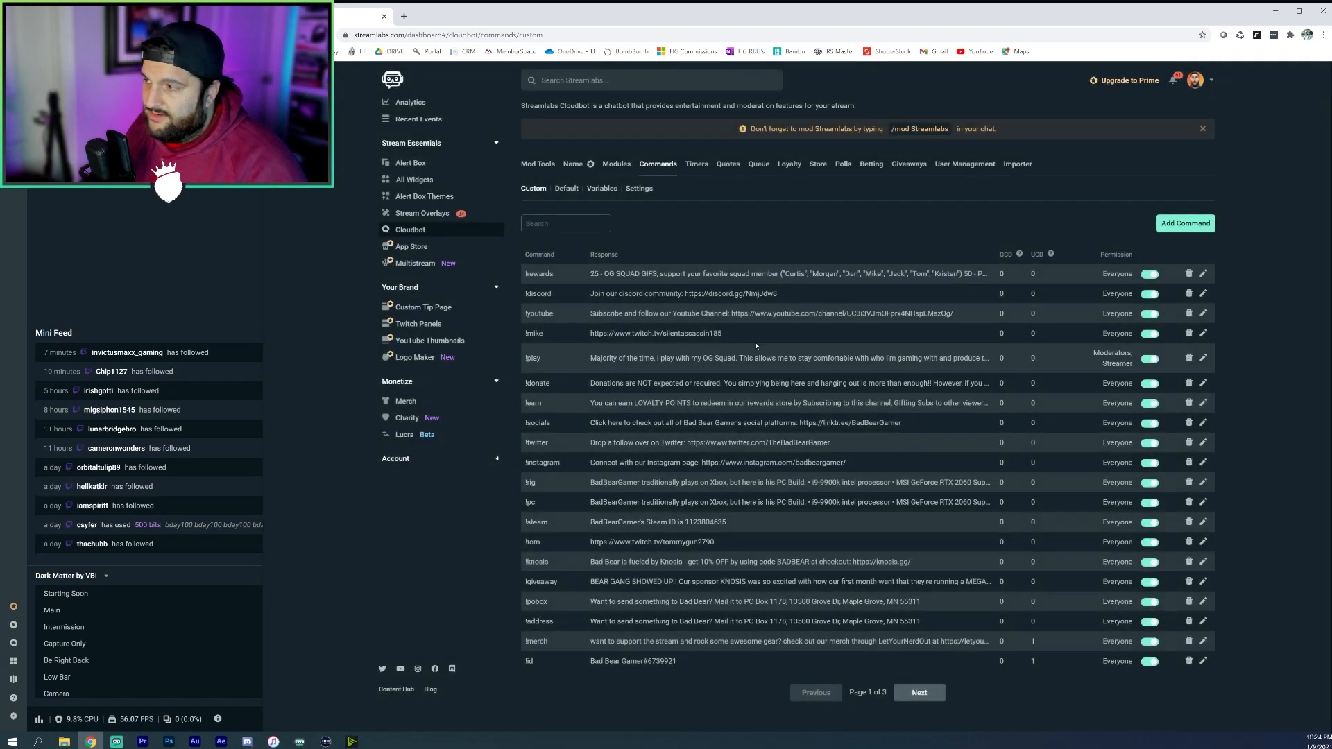
Step: Switch to Streamlabs and test the new command by sending !cheese in the stream chat
{"action": "key", "text": "alt+Tab"}
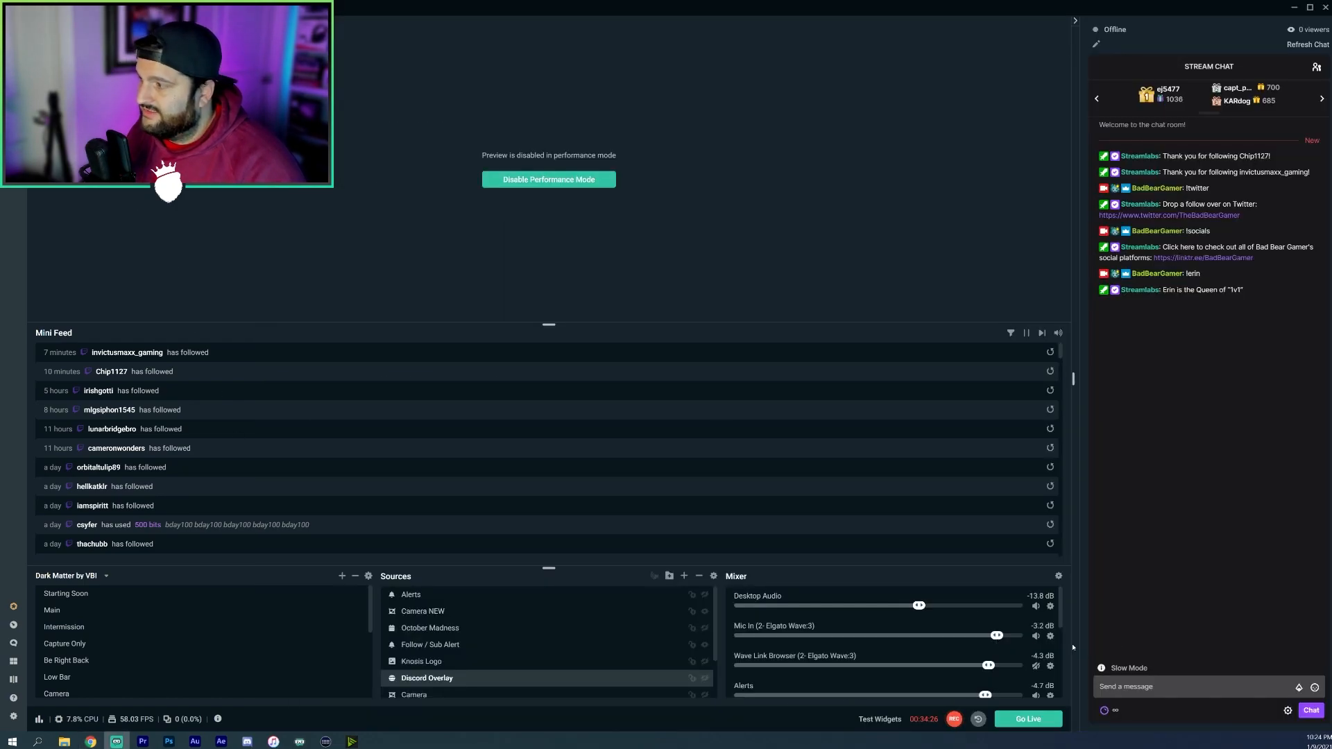
{"action": "left_click", "coordinate": [1179, 687]}
{"action": "type", "text": "!cheese"}
{"action": "key", "text": "Return"}
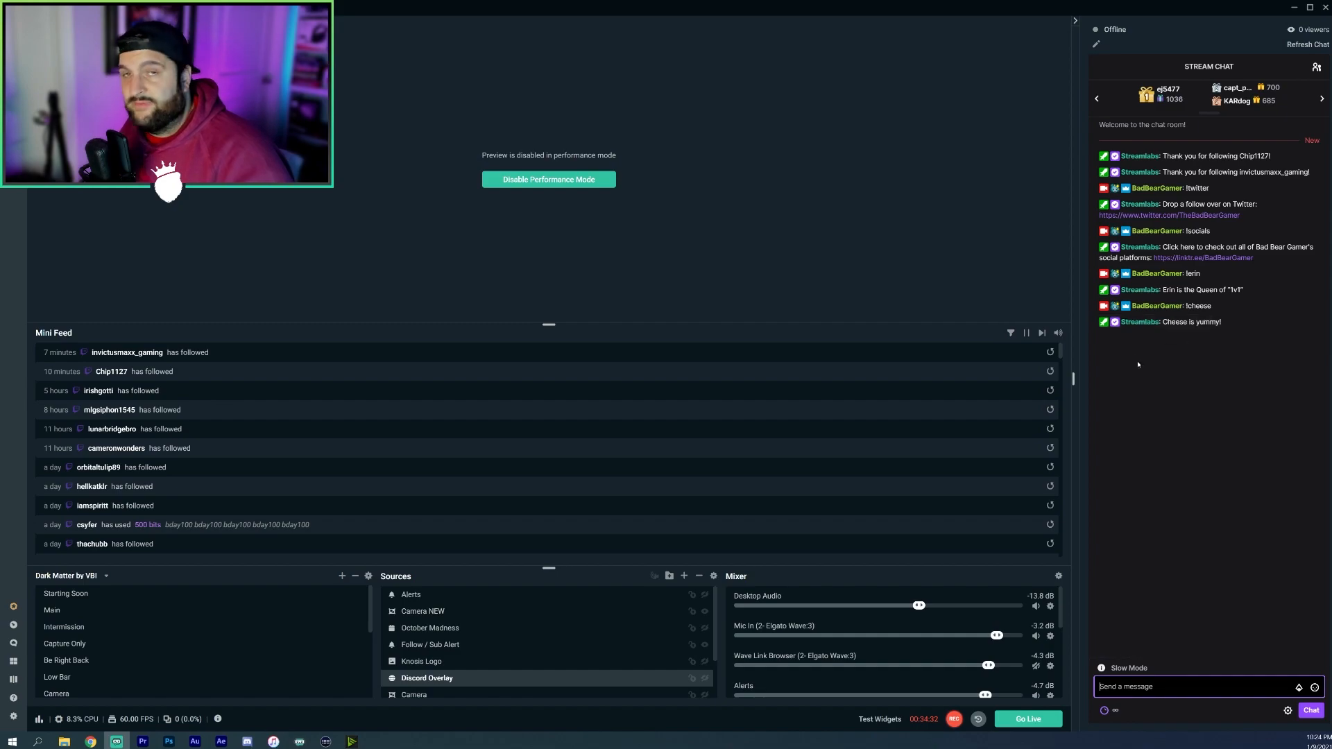
Step: Switch to Chrome and examine the Cloudbot timers, including SocialPromotion's response, interval and line minimum and the SubQueue and TwitchPrime responses
{"action": "left_click", "coordinate": [90, 741]}
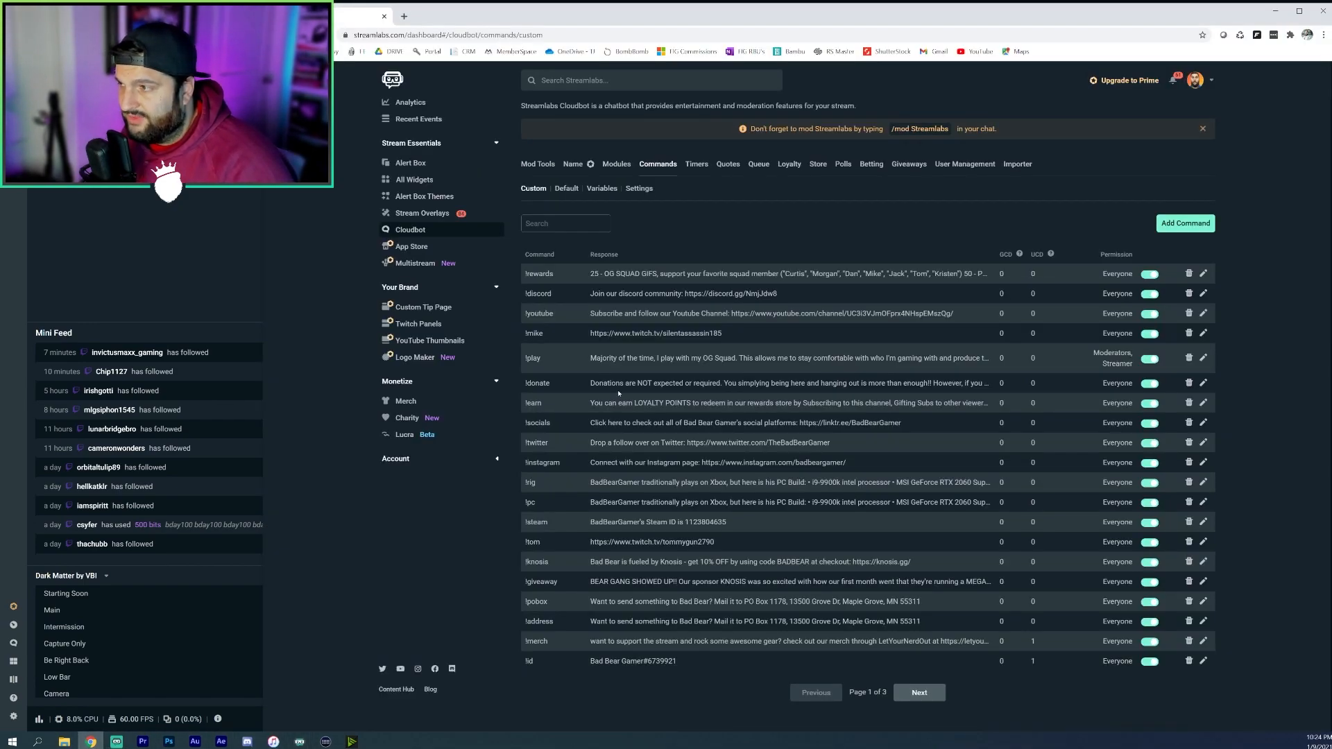
{"action": "left_click", "coordinate": [695, 164]}
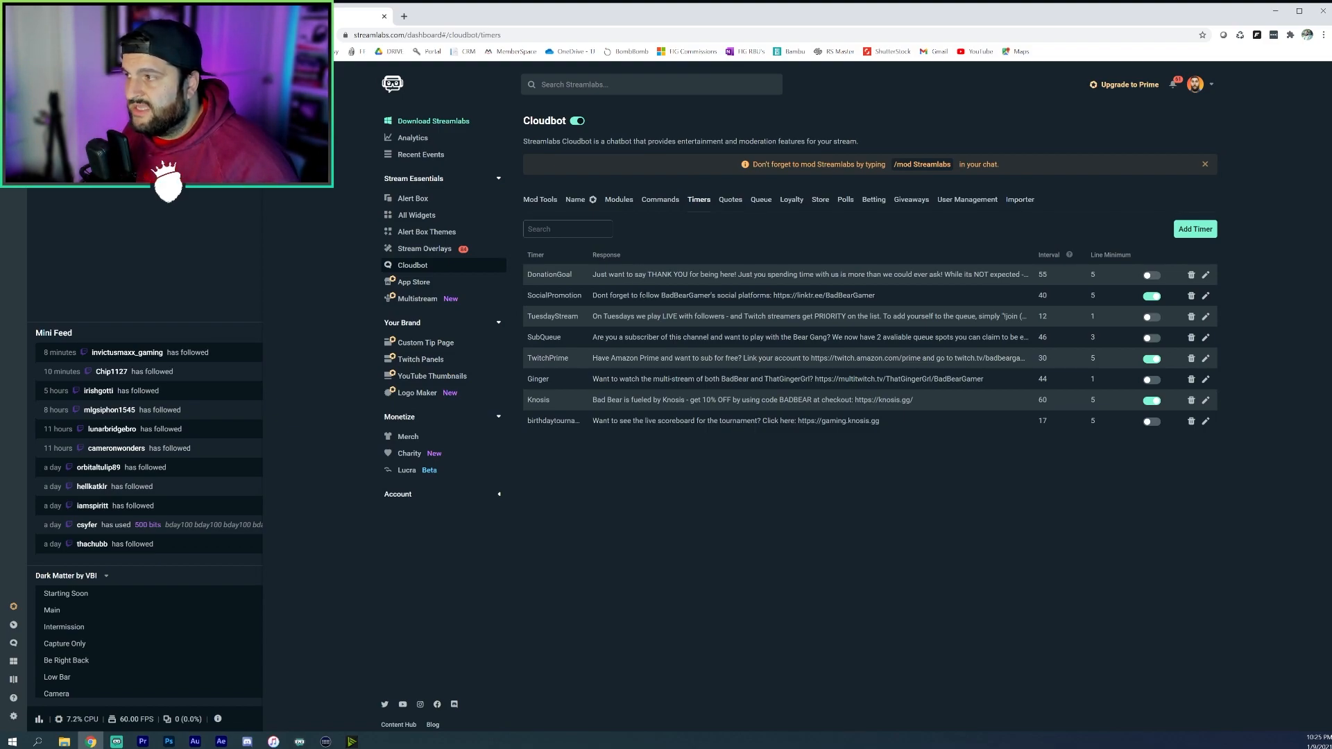
{"action": "triple_click", "coordinate": [600, 304]}
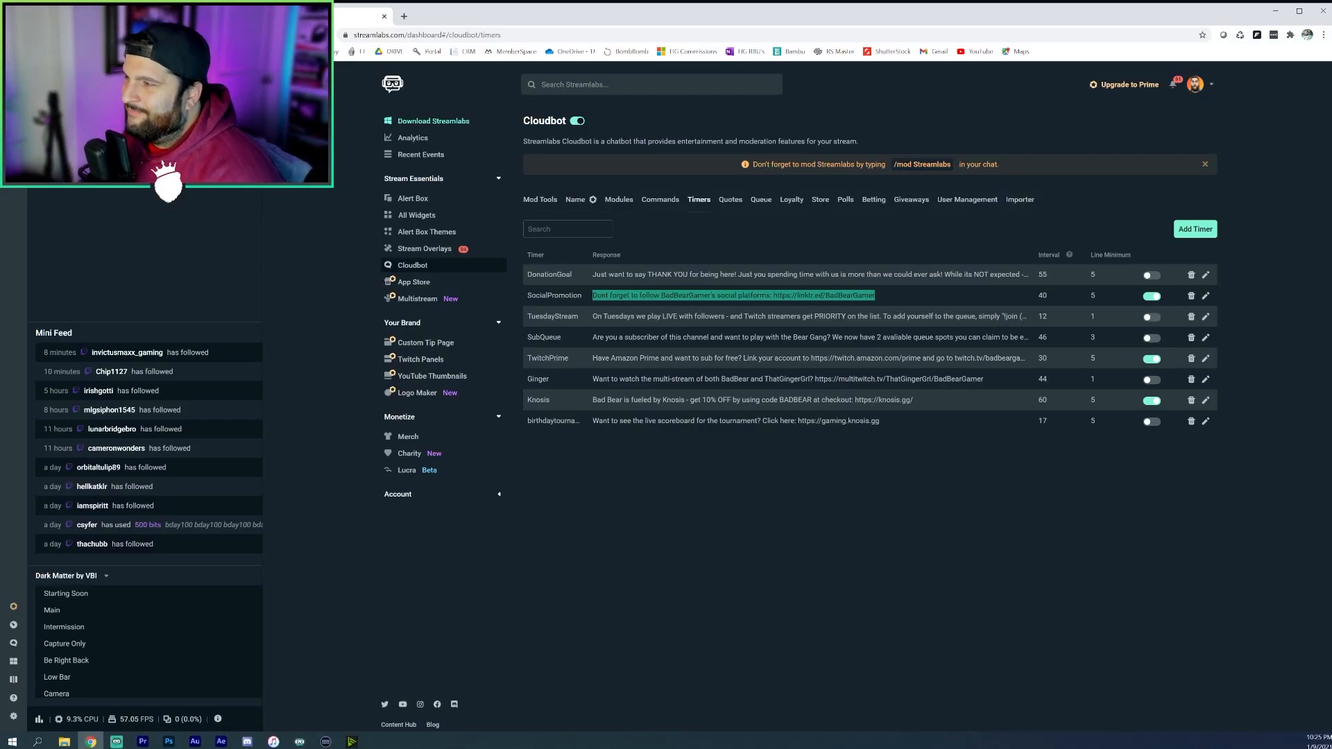
{"action": "double_click", "coordinate": [1044, 296]}
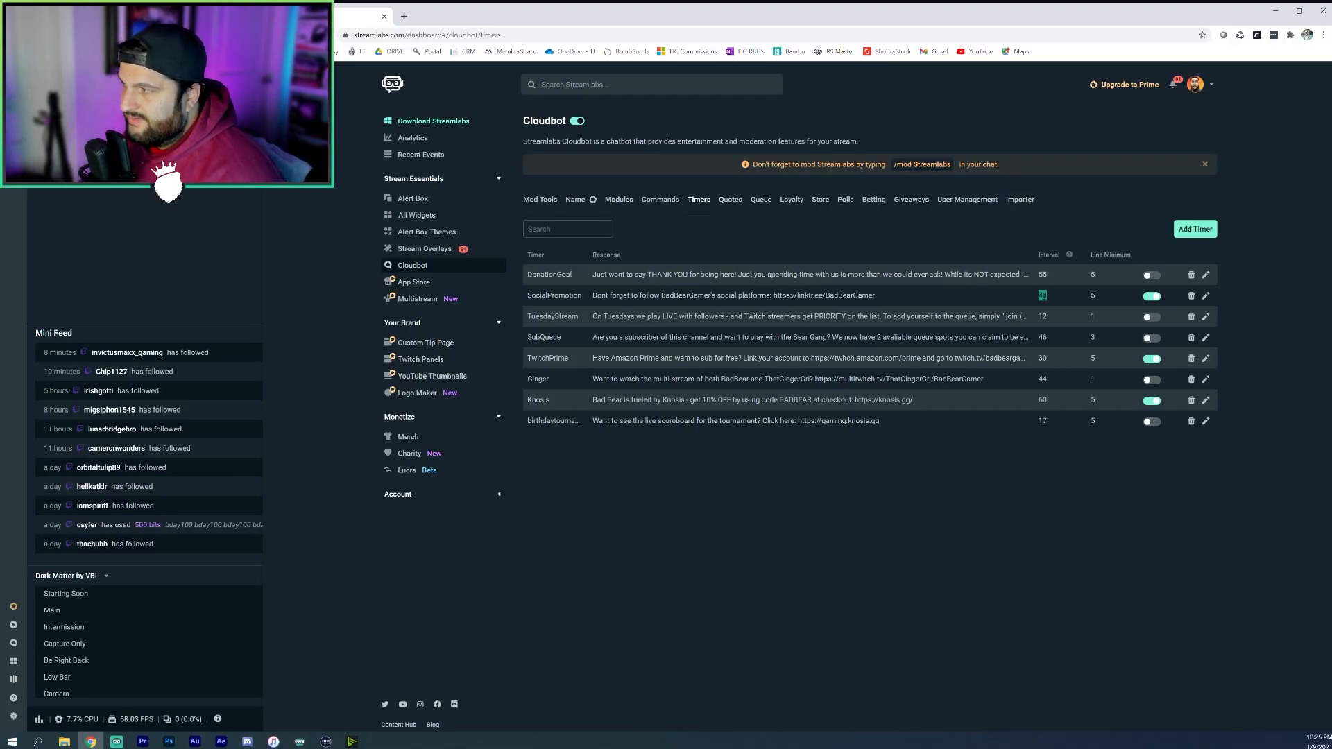
{"action": "double_click", "coordinate": [1093, 296]}
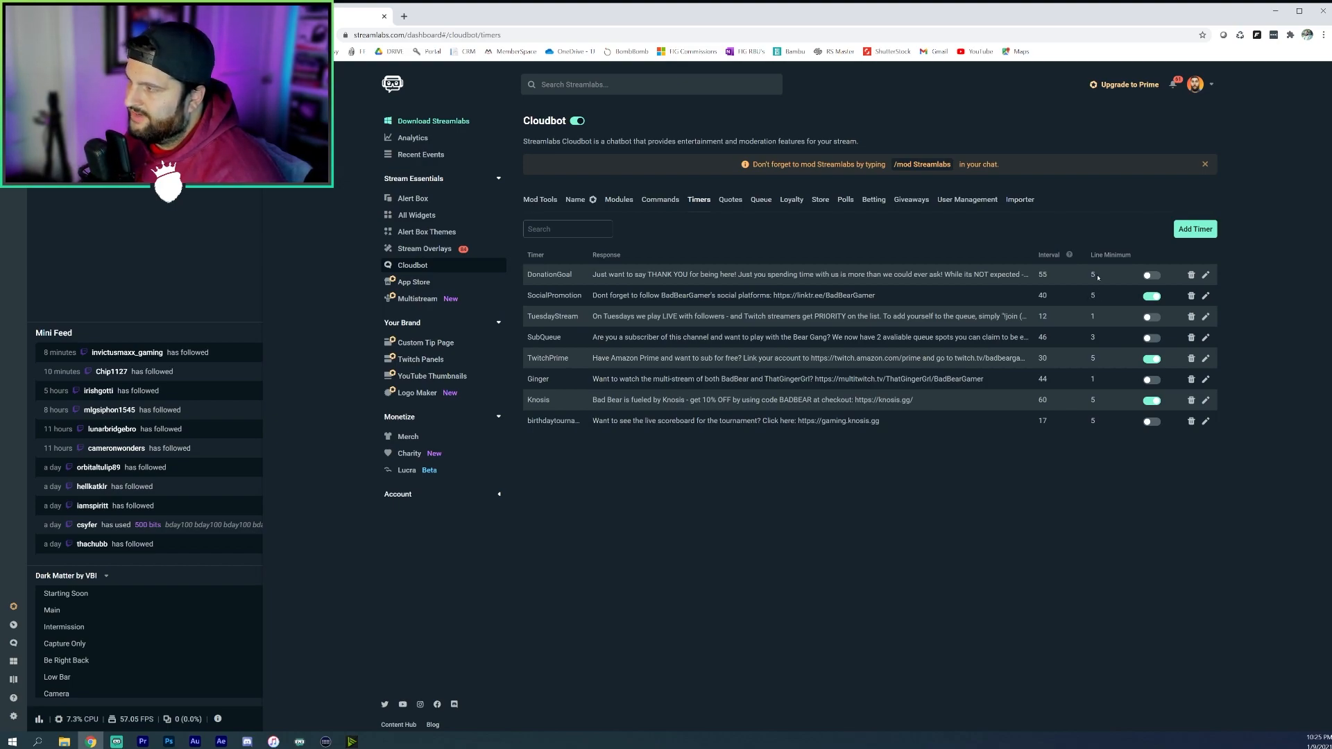
{"action": "left_click_drag", "start_coordinate": [1051, 298], "coordinate": [1035, 298]}
{"action": "triple_click", "coordinate": [681, 295]}
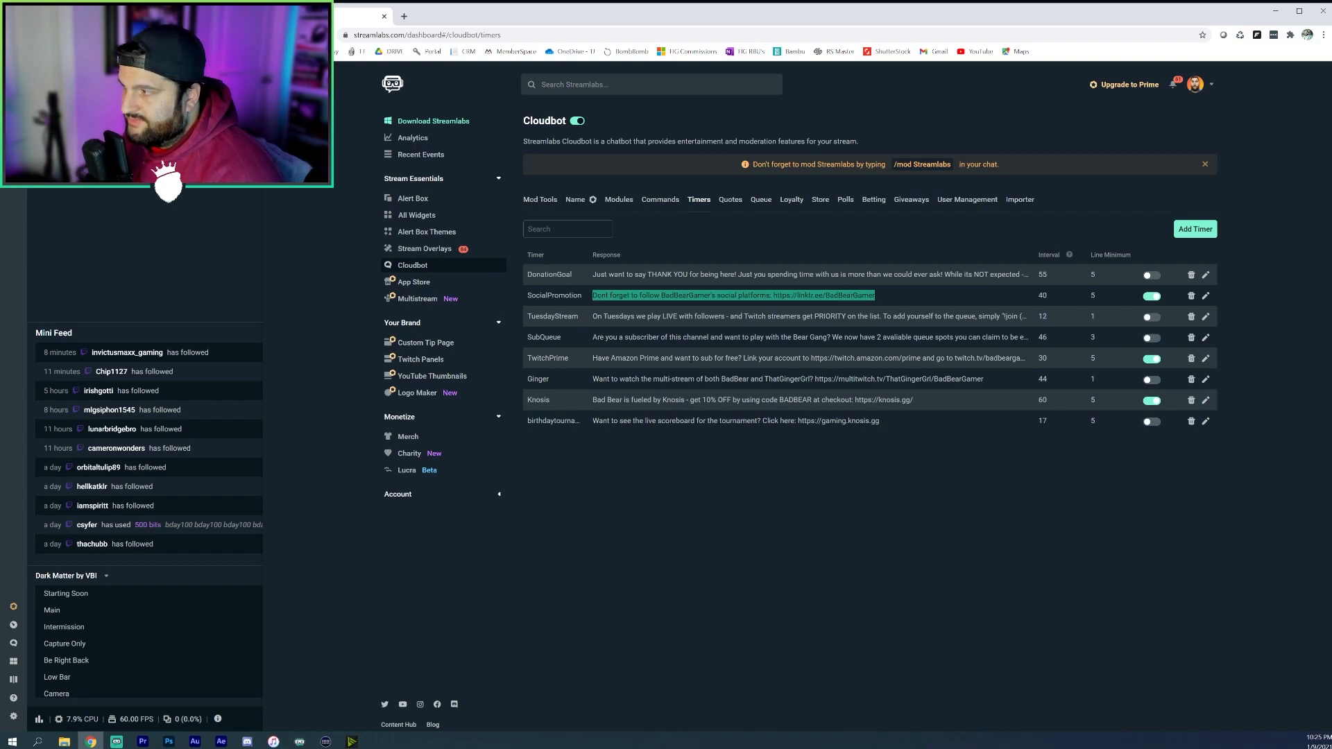
{"action": "triple_click", "coordinate": [600, 338]}
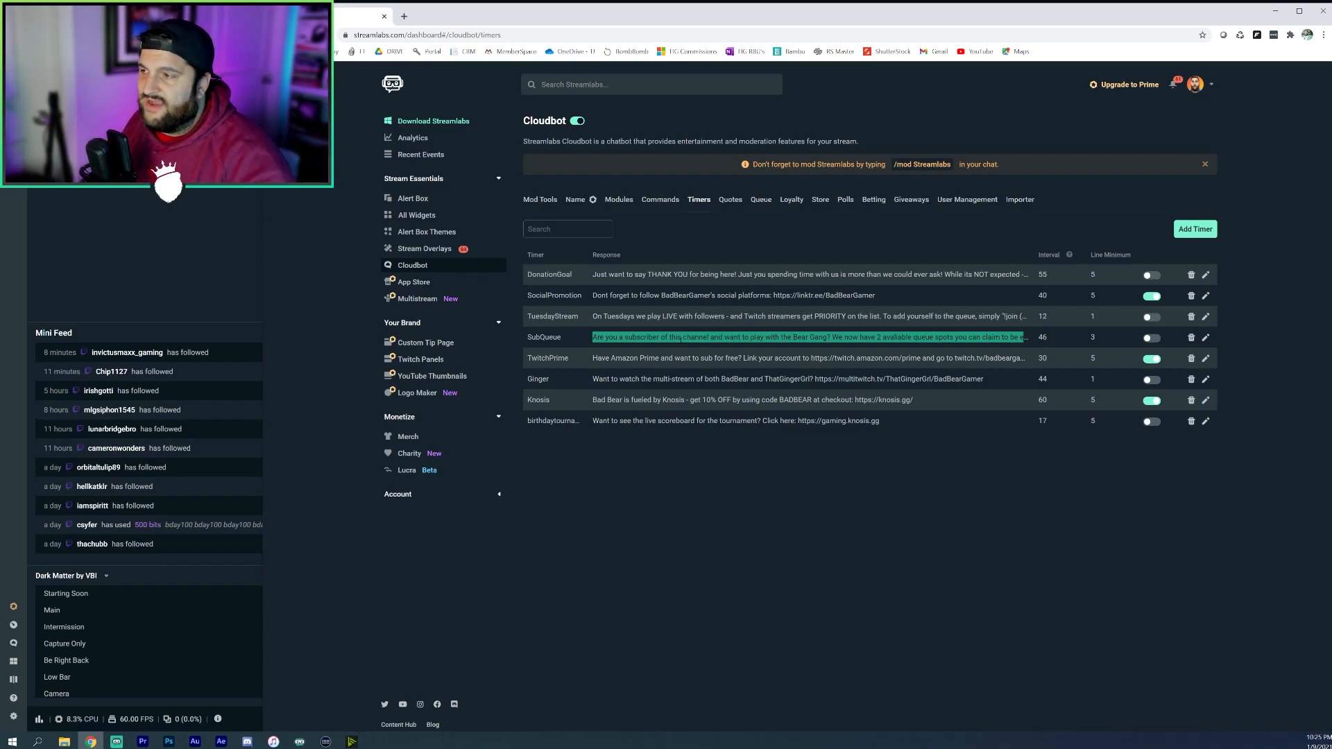
{"action": "triple_click", "coordinate": [660, 361]}
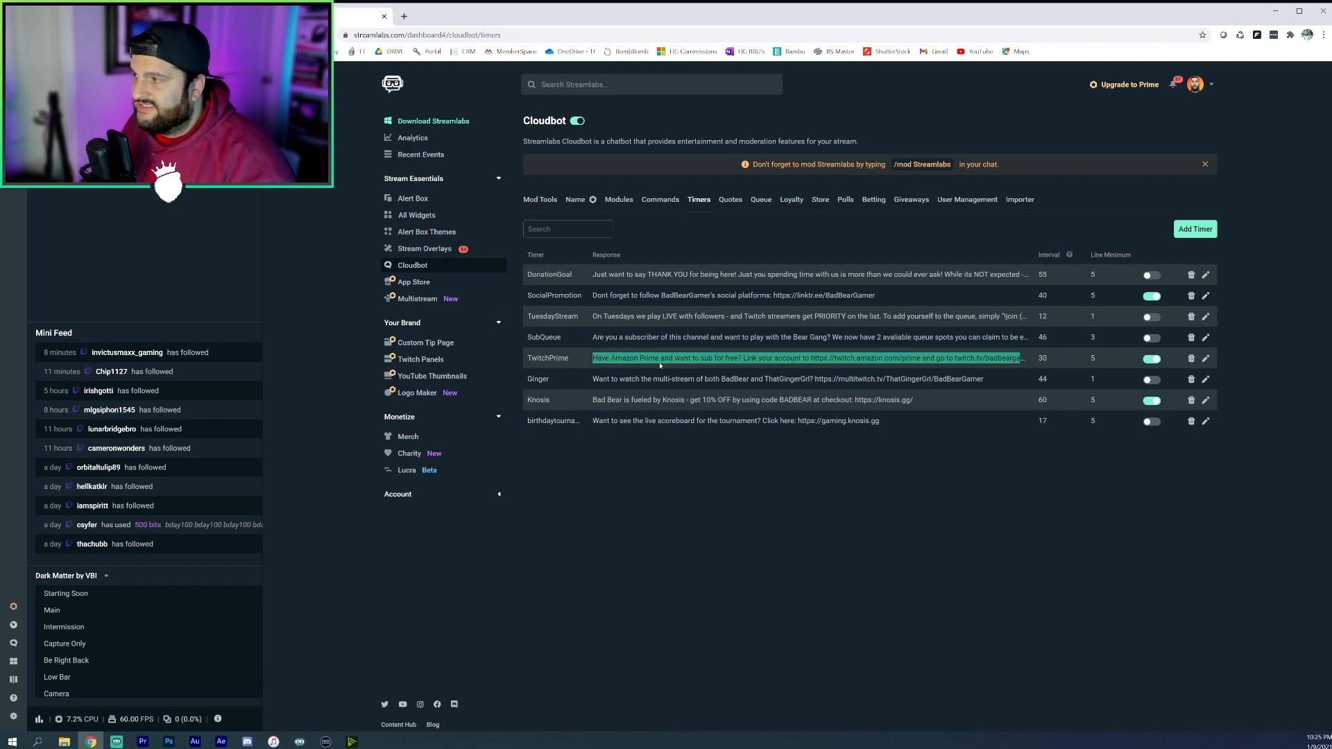
Step: Examine the Knosis timer's response and interval, and compare the intervals of the SocialPromotion, TwitchPrime and Ginger timers
{"action": "triple_click", "coordinate": [640, 400]}
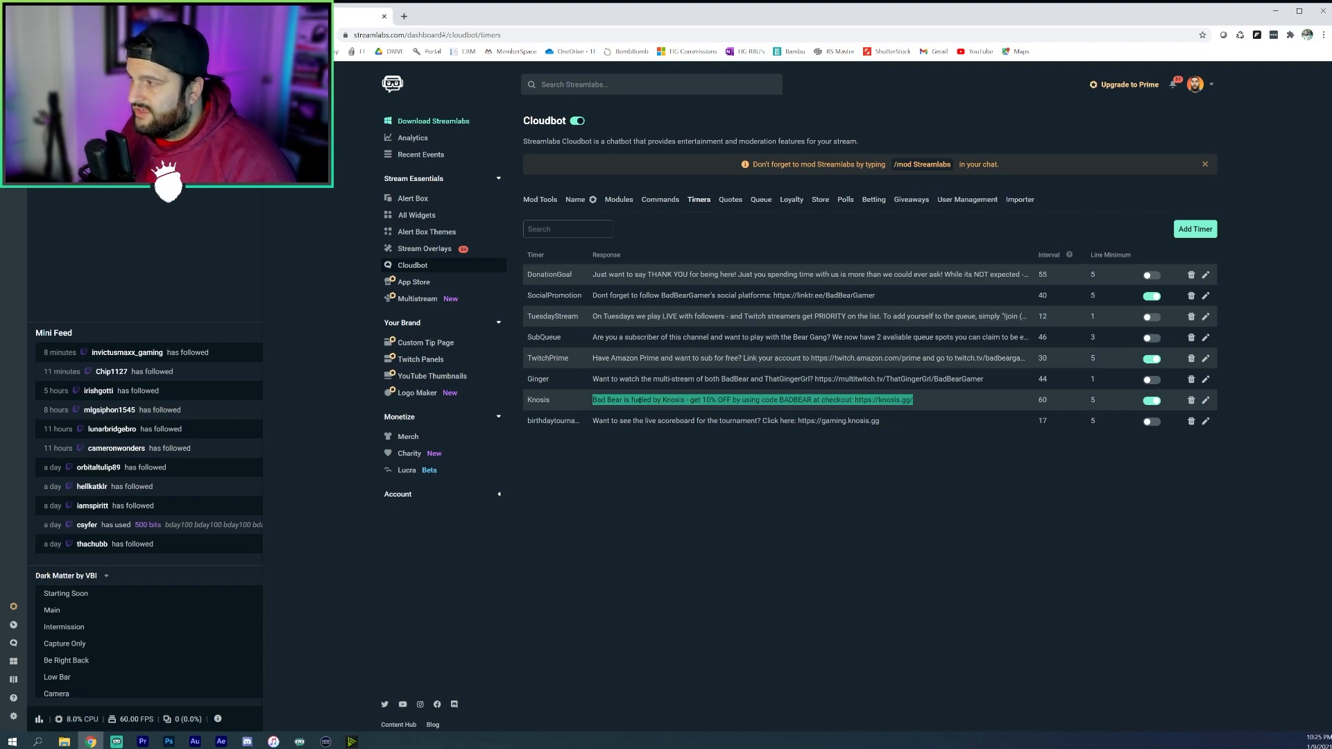
{"action": "double_click", "coordinate": [1016, 400]}
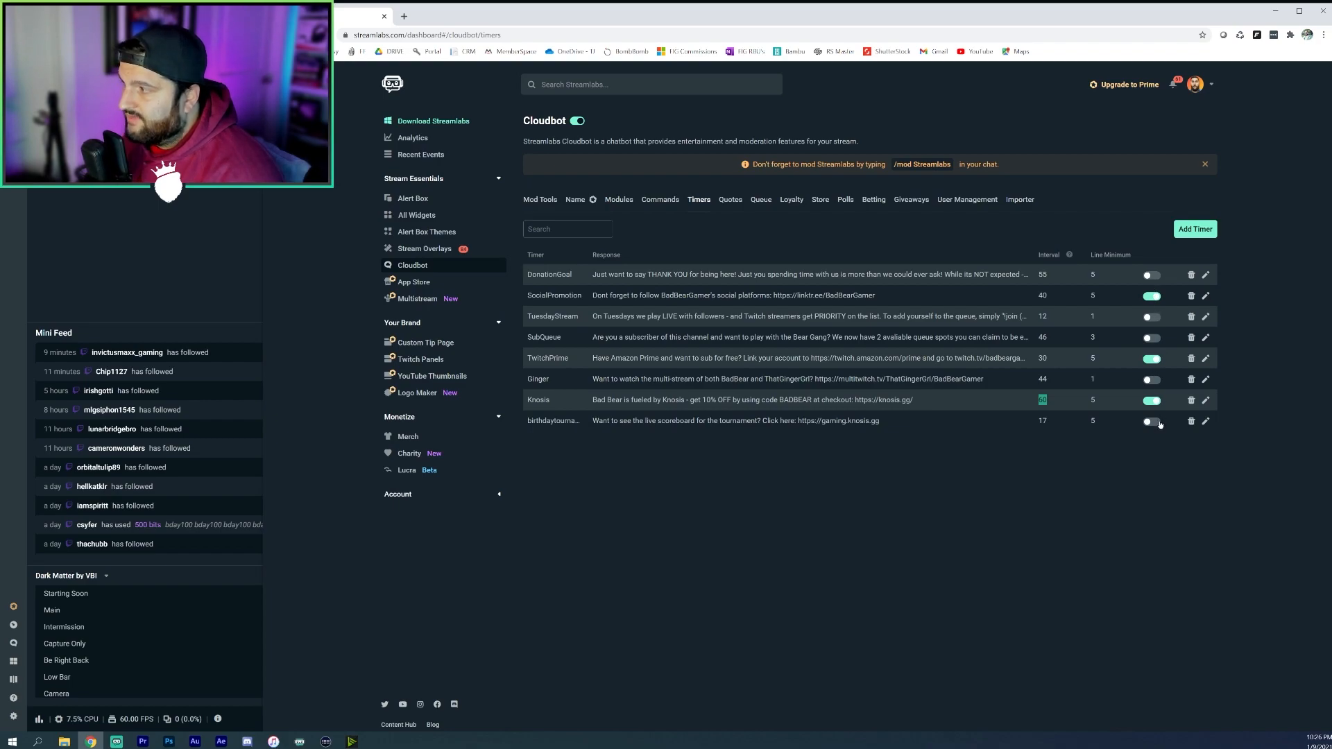
{"action": "double_click", "coordinate": [1041, 294]}
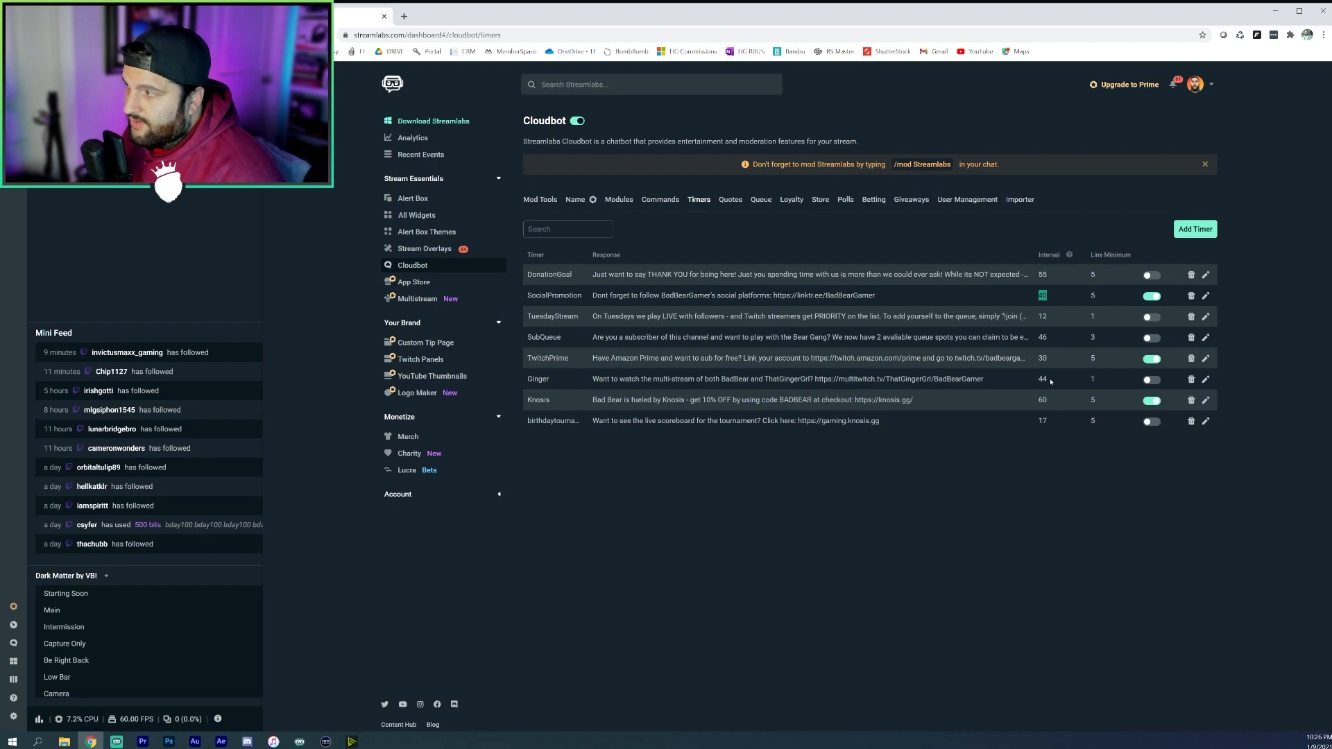
{"action": "double_click", "coordinate": [1041, 357]}
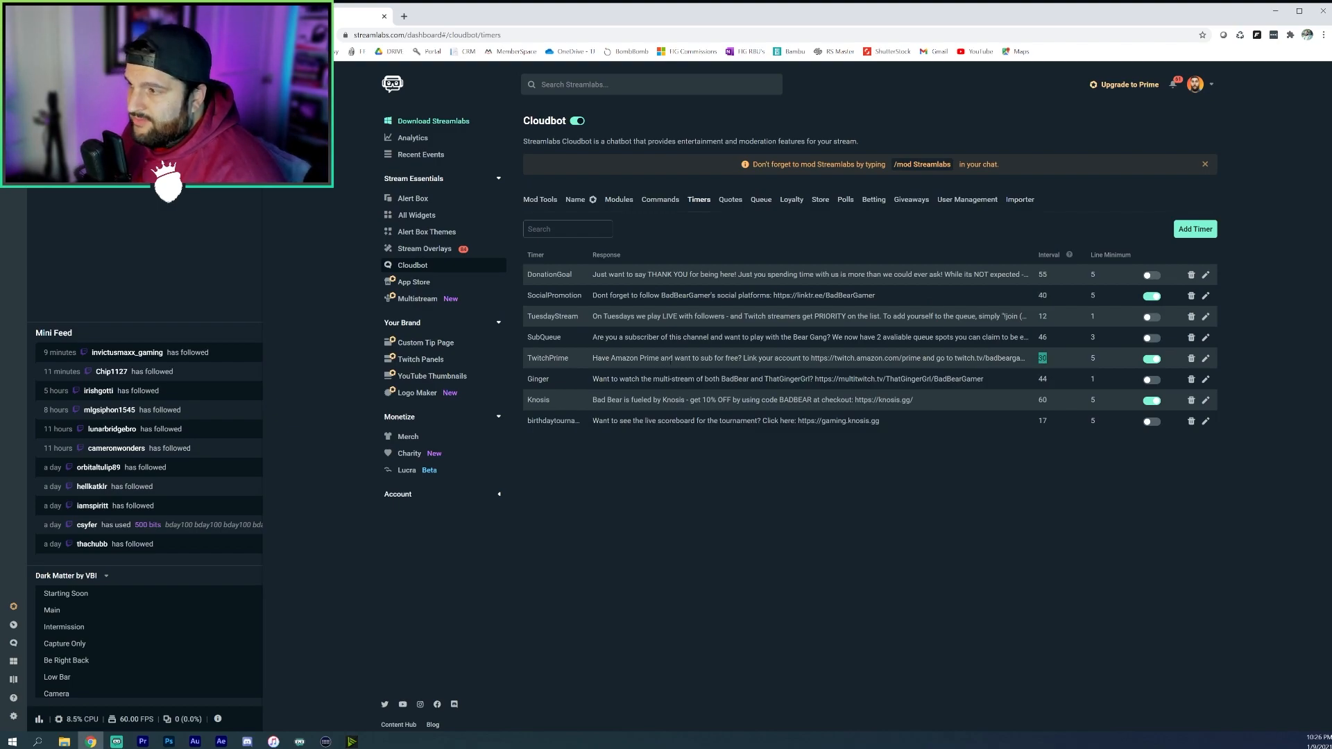
{"action": "left_click", "coordinate": [1006, 407]}
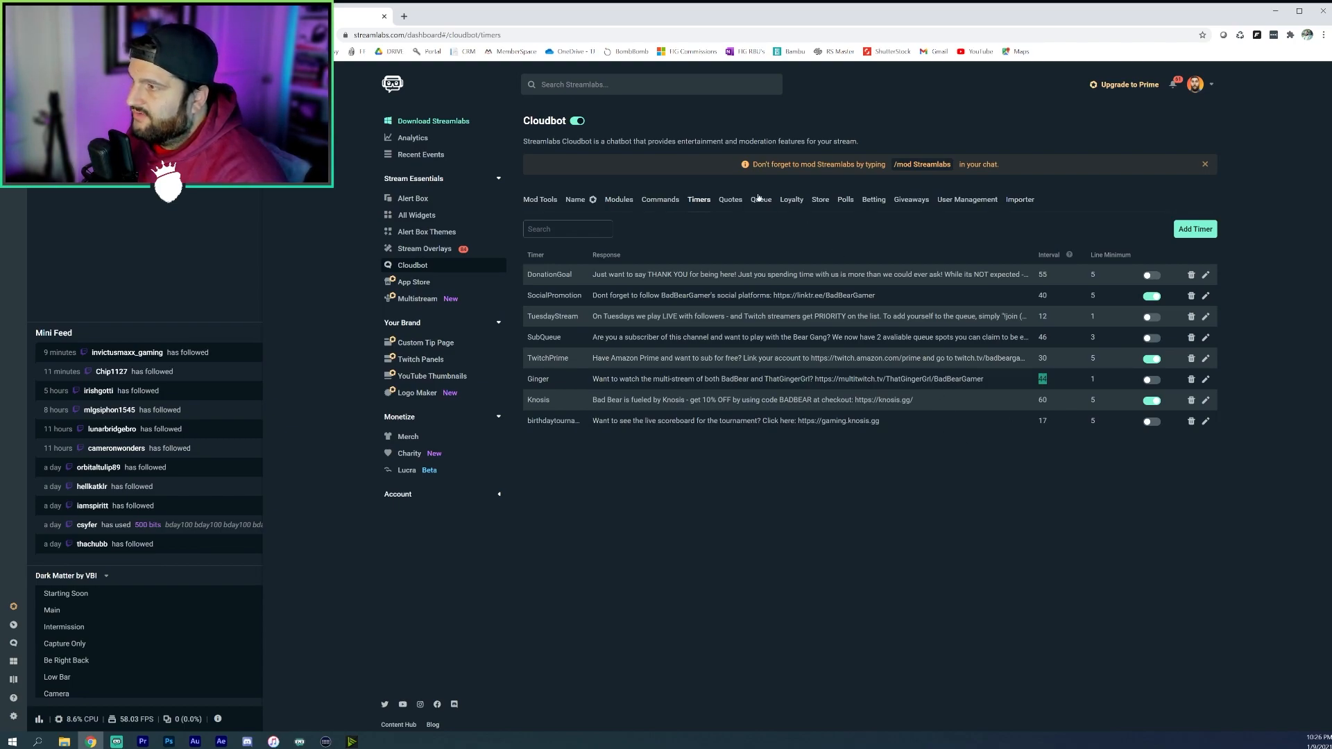
Step: Examine Cloudbot's quotes, sub queue and loyalty users, viewing the queue's title, size and picked message options without opening a queue
{"action": "left_click", "coordinate": [727, 201]}
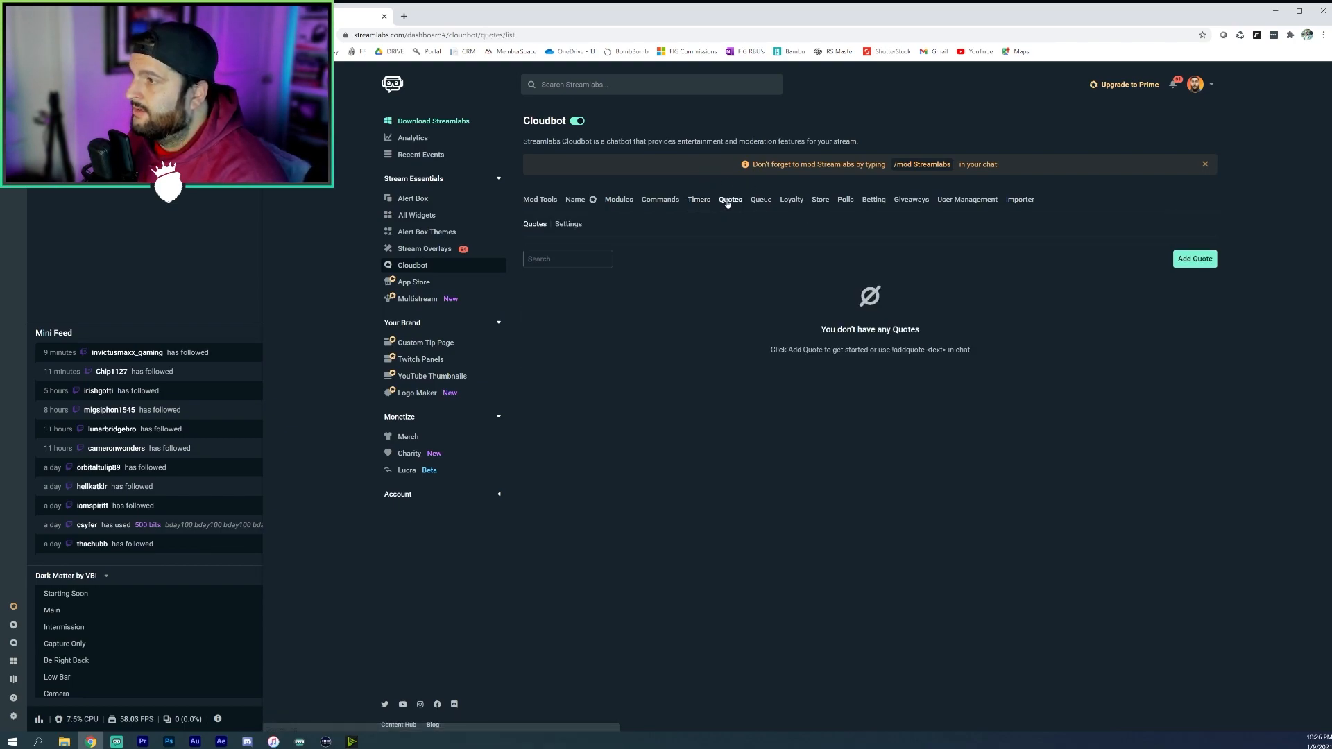
{"action": "left_click", "coordinate": [761, 202]}
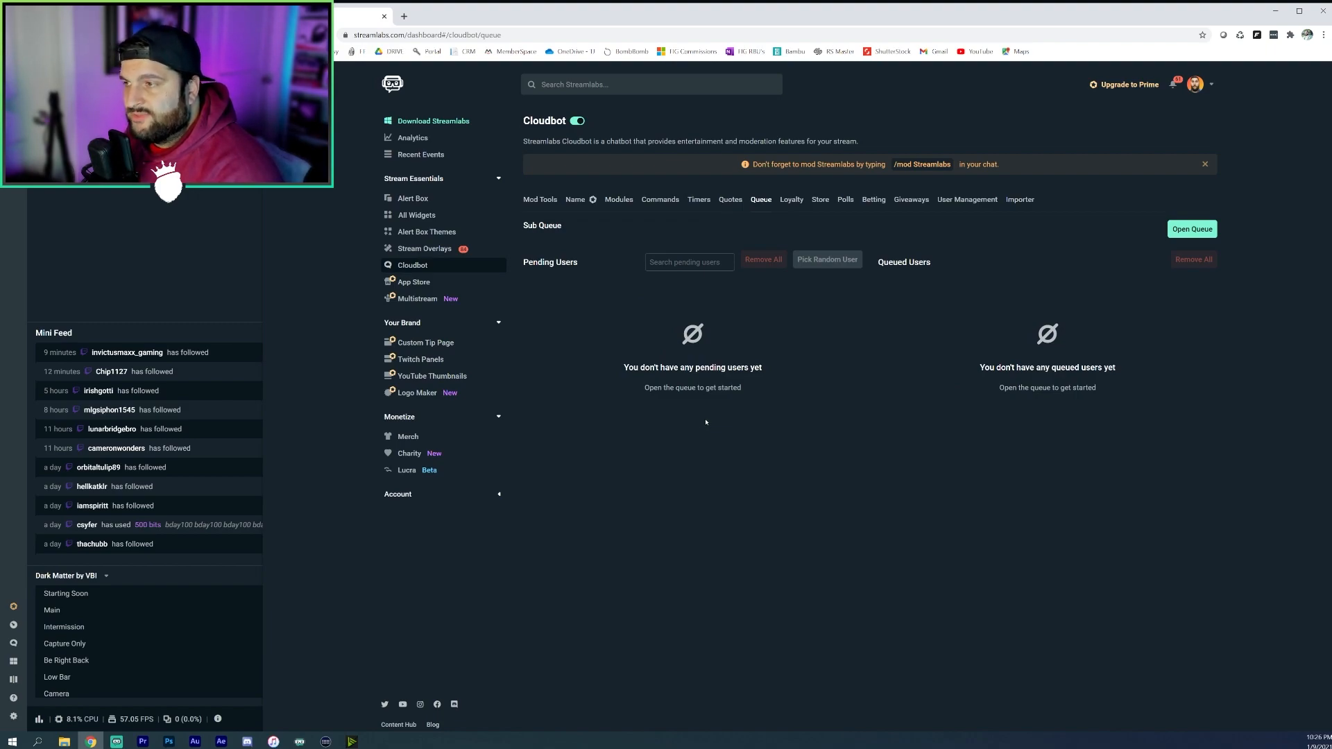
{"action": "left_click", "coordinate": [1205, 230]}
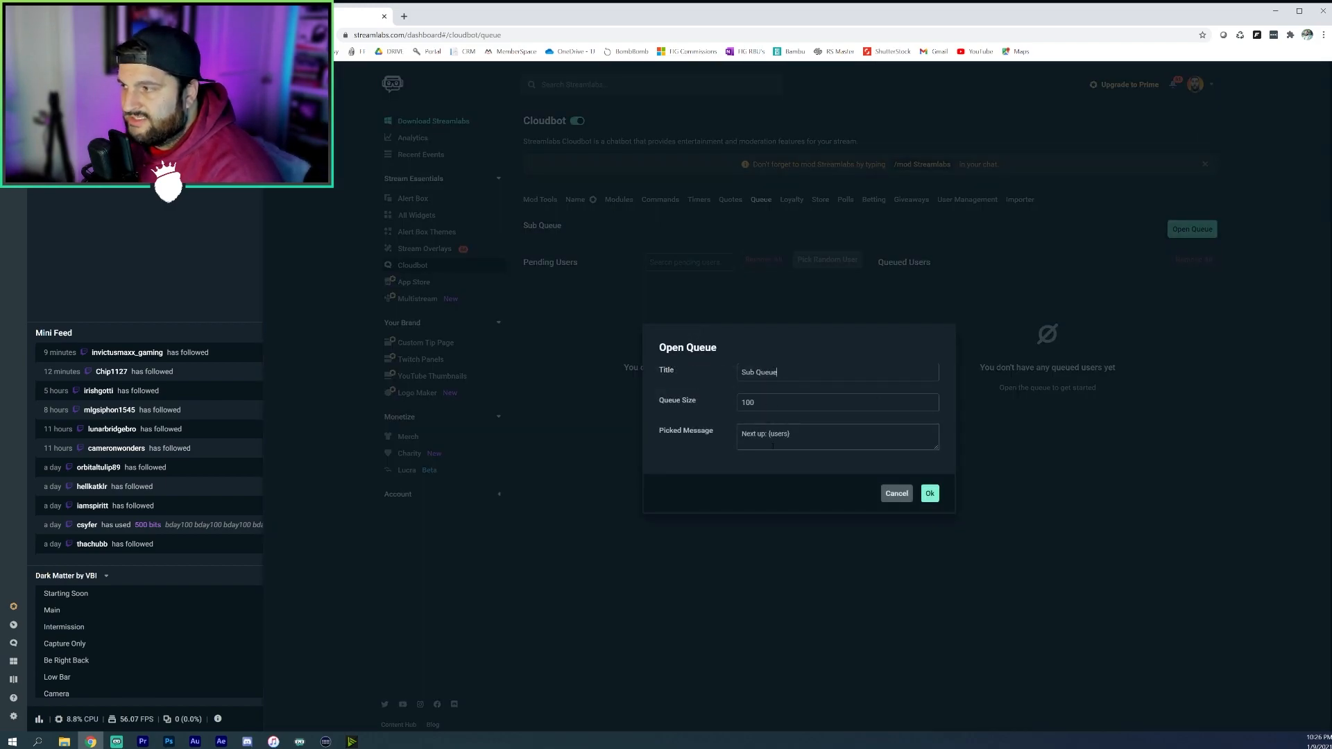
{"action": "left_click", "coordinate": [896, 493]}
{"action": "left_click", "coordinate": [789, 199]}
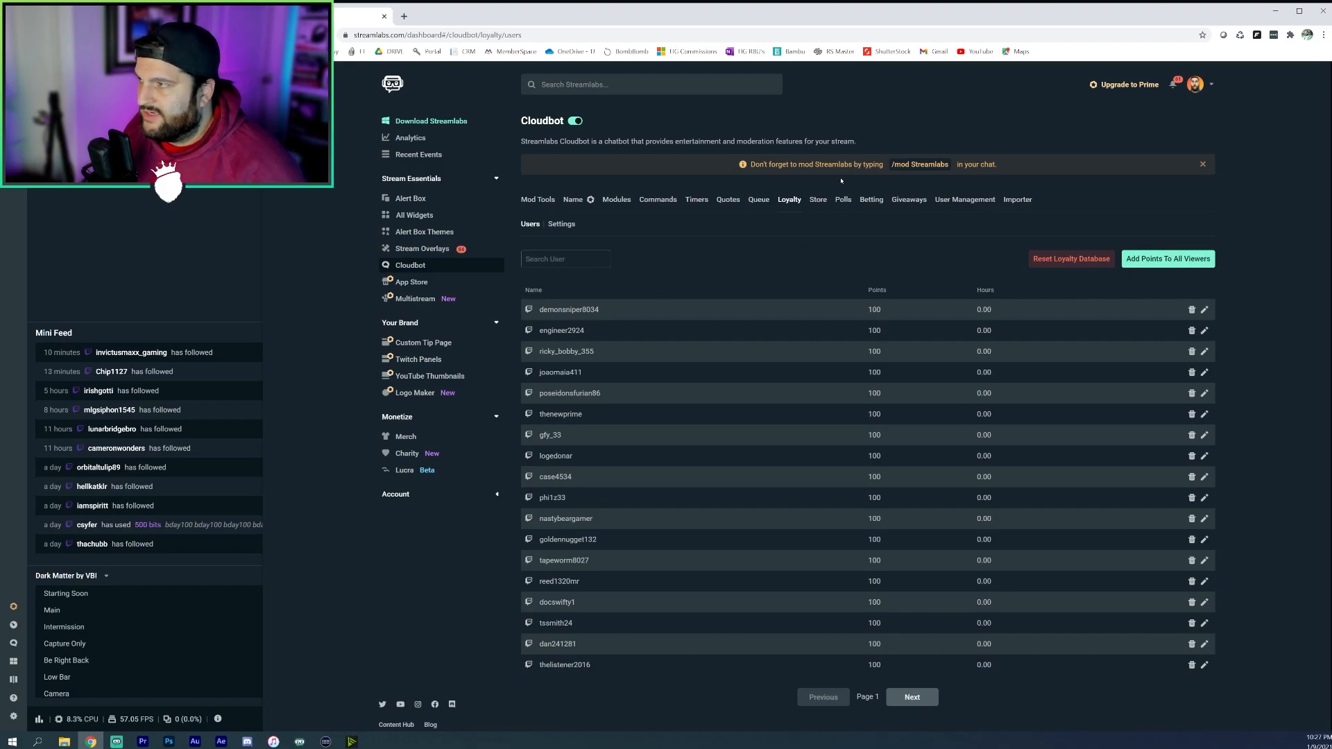
Step: Examine the Loyalty Store items and their point costs, from SHOTS SHOTS SHOTS through the VIP Badge and HAIL HYDRATE! rewards
{"action": "left_click", "coordinate": [816, 200]}
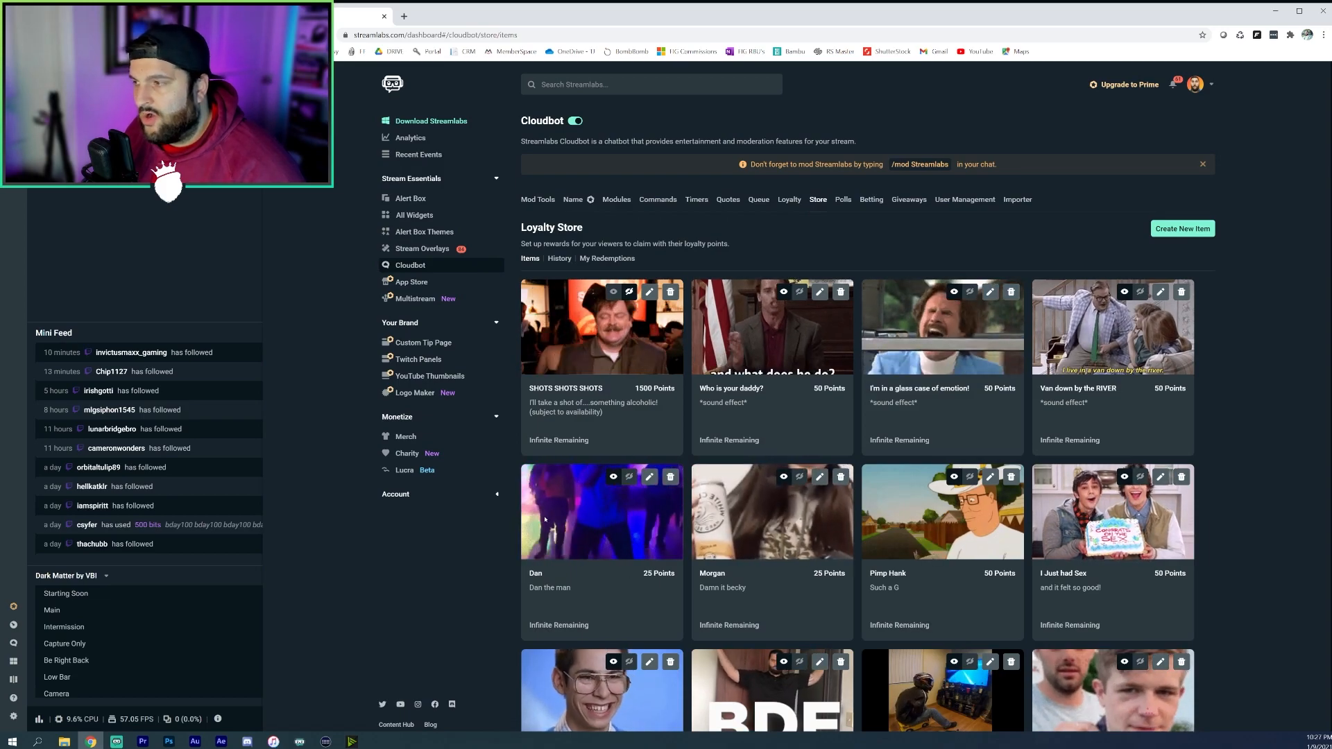
{"action": "scroll", "coordinate": [659, 584], "scroll_direction": "down", "scroll_amount": 6}
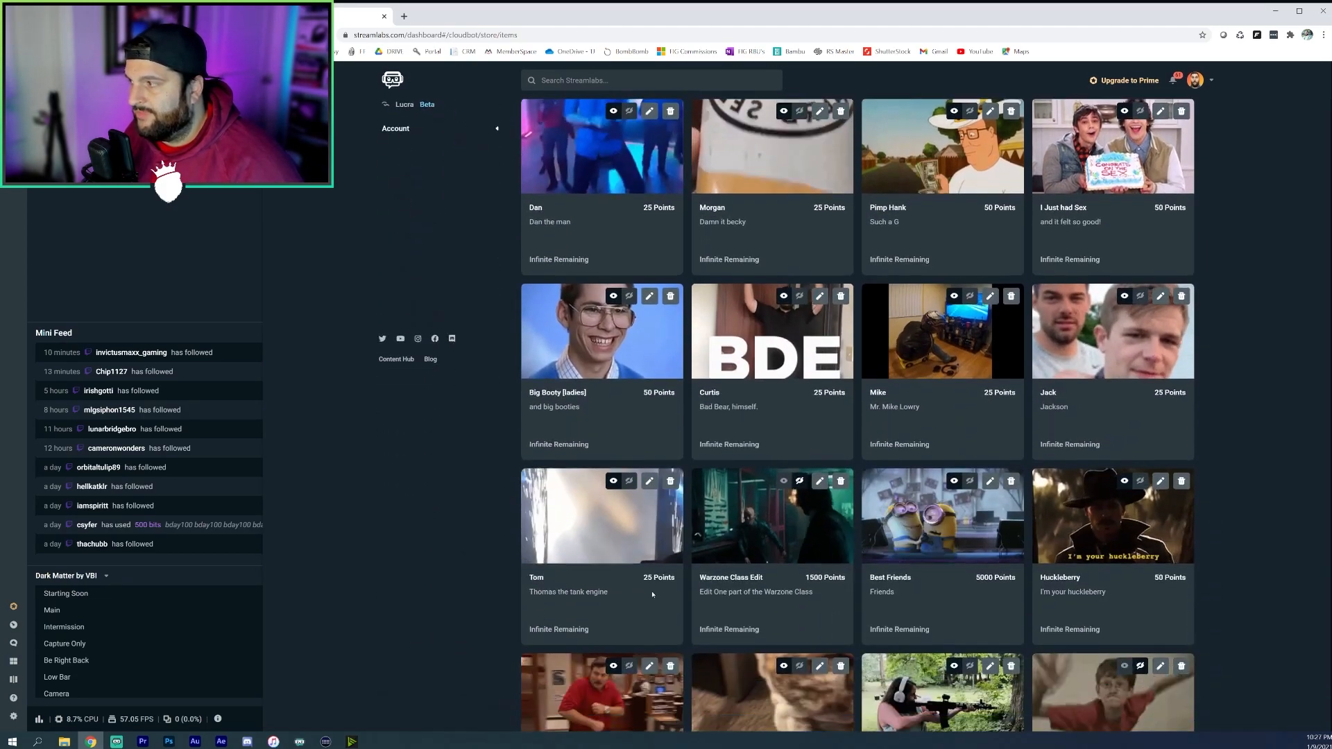
{"action": "scroll", "coordinate": [652, 595], "scroll_direction": "down", "scroll_amount": 2}
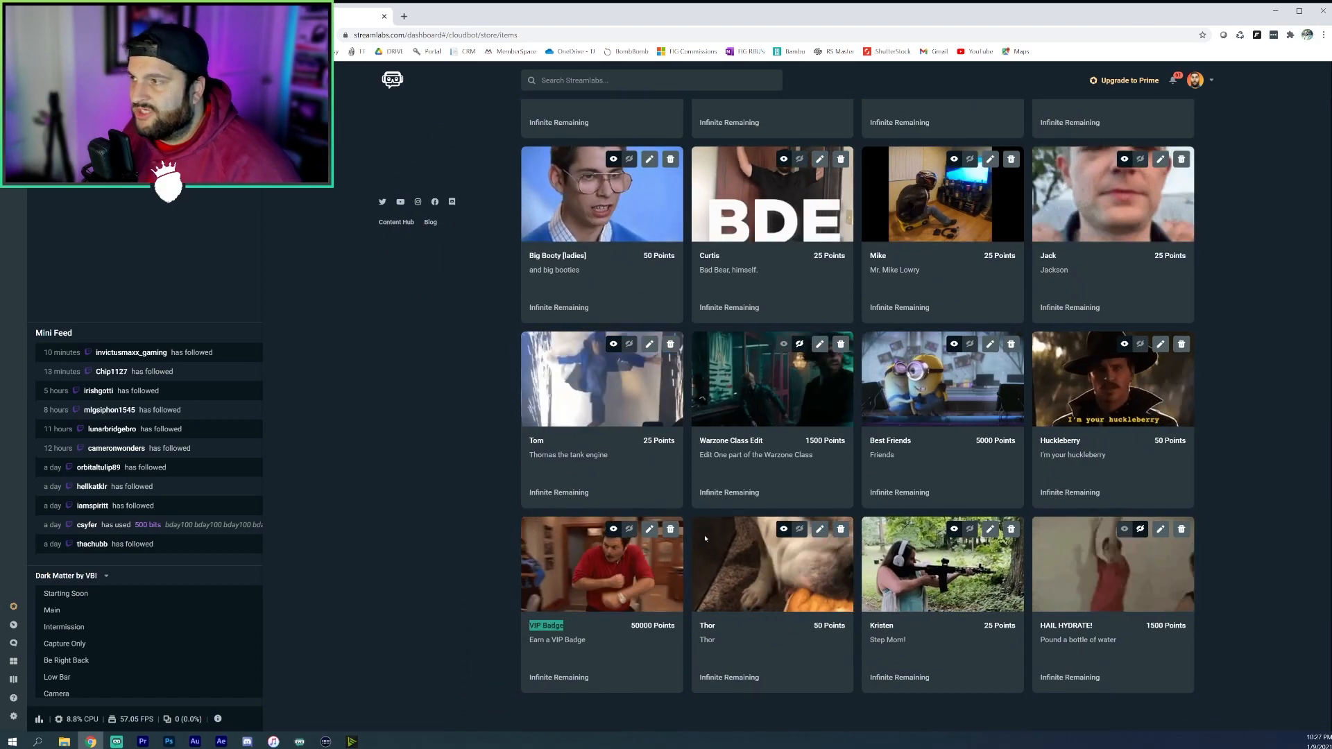
{"action": "scroll", "coordinate": [676, 506], "scroll_direction": "up", "scroll_amount": 3}
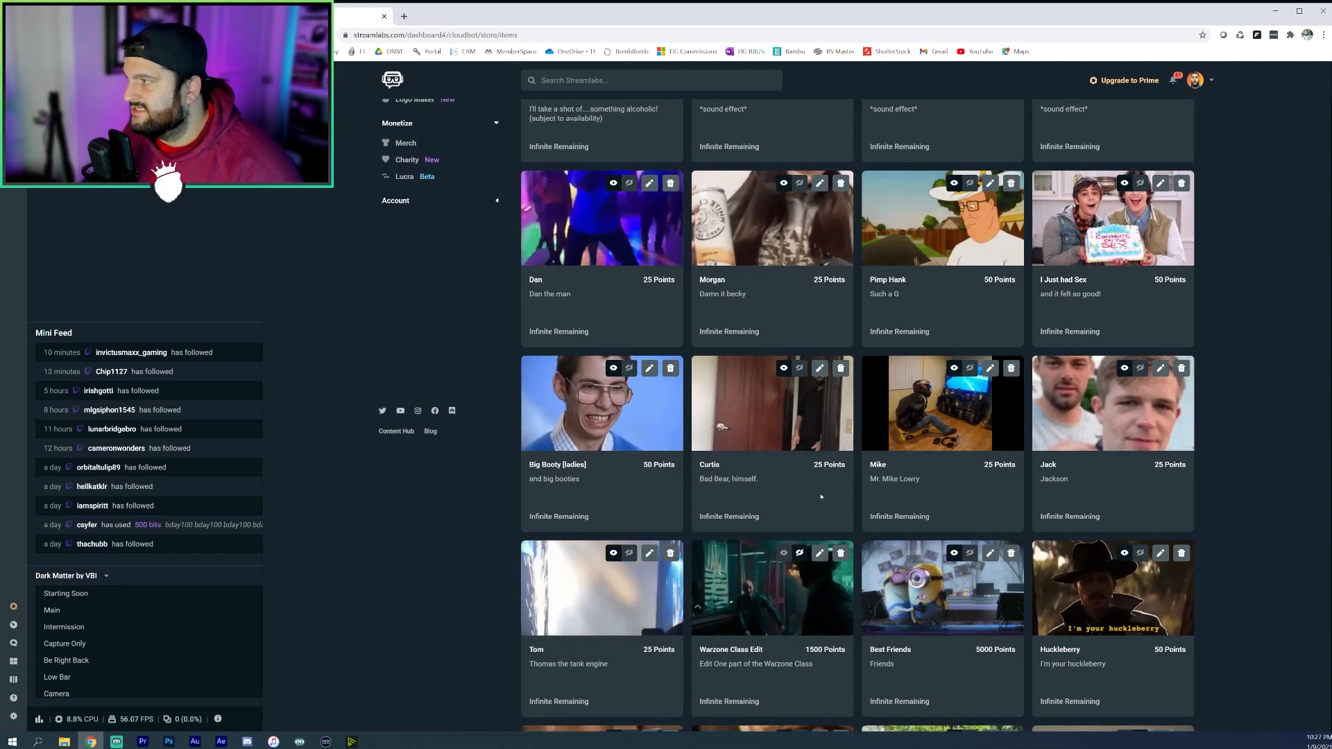
{"action": "scroll", "coordinate": [787, 416], "scroll_direction": "up", "scroll_amount": 1}
{"action": "scroll", "coordinate": [1091, 361], "scroll_direction": "up", "scroll_amount": 4}
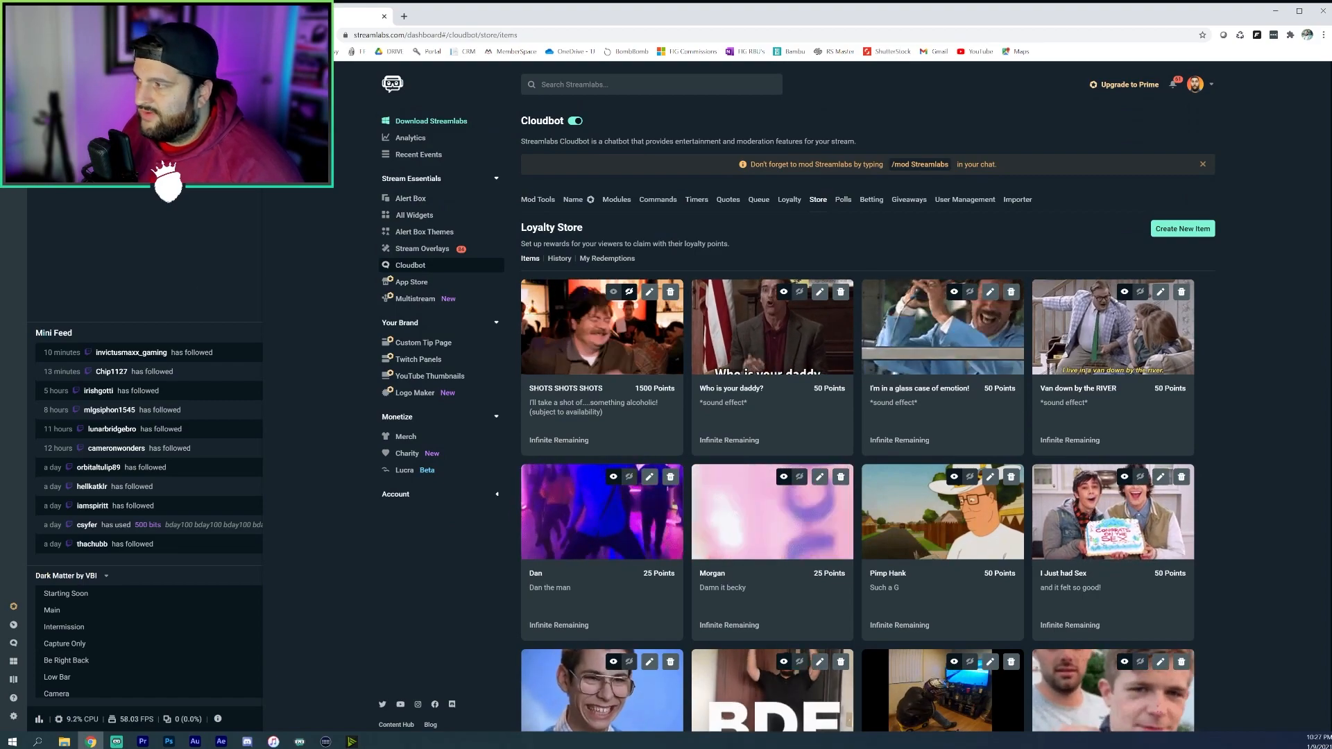
Step: Switch to Streamlabs, disable performance mode, and test a loyalty reward by sending !redeem river in the stream chat
{"action": "left_click", "coordinate": [203, 267]}
{"action": "left_click", "coordinate": [1221, 685]}
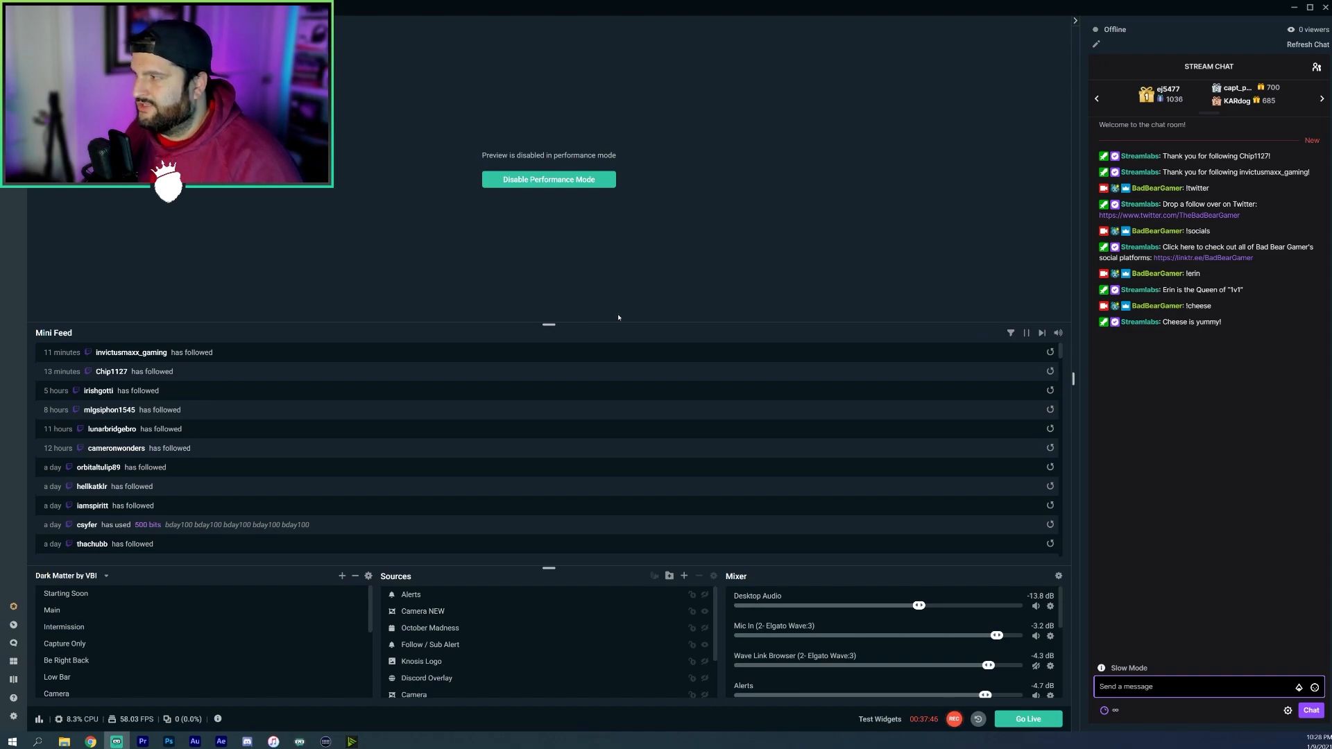
{"action": "type", "text": "!re"}
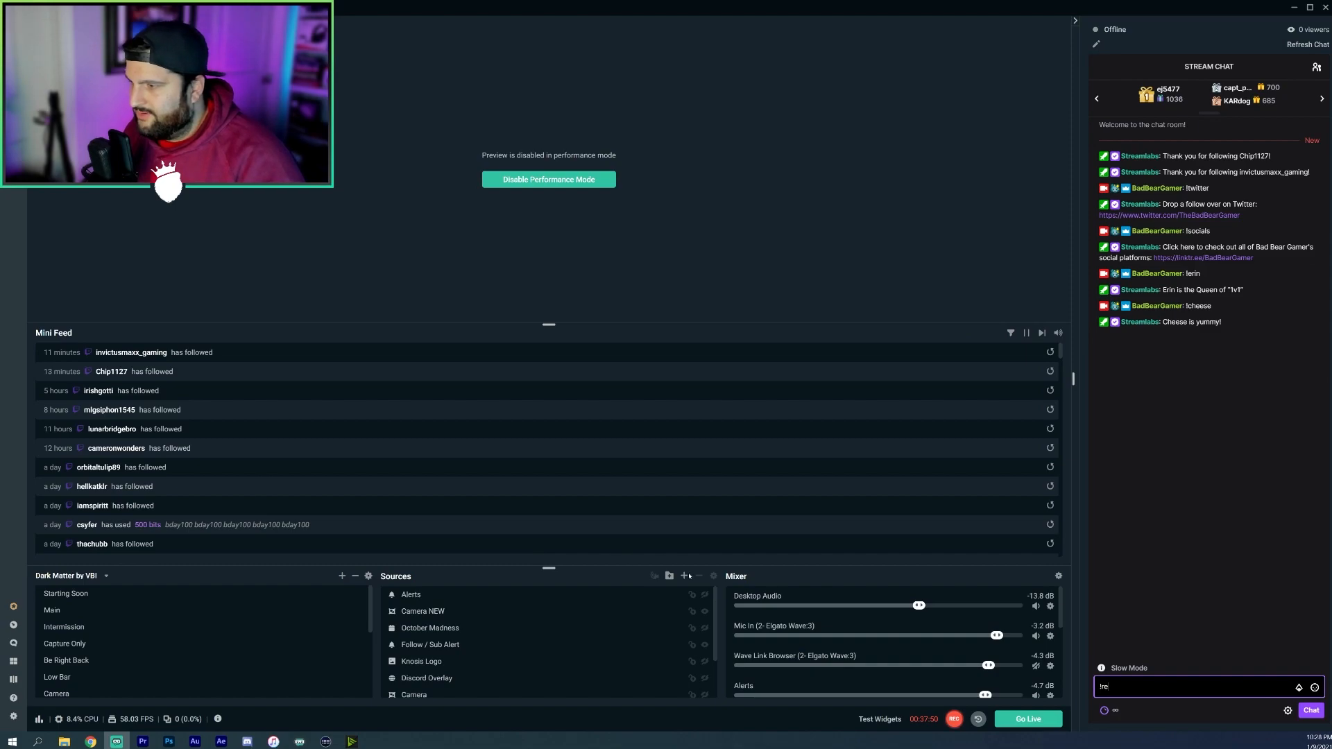
{"action": "left_click", "coordinate": [597, 183]}
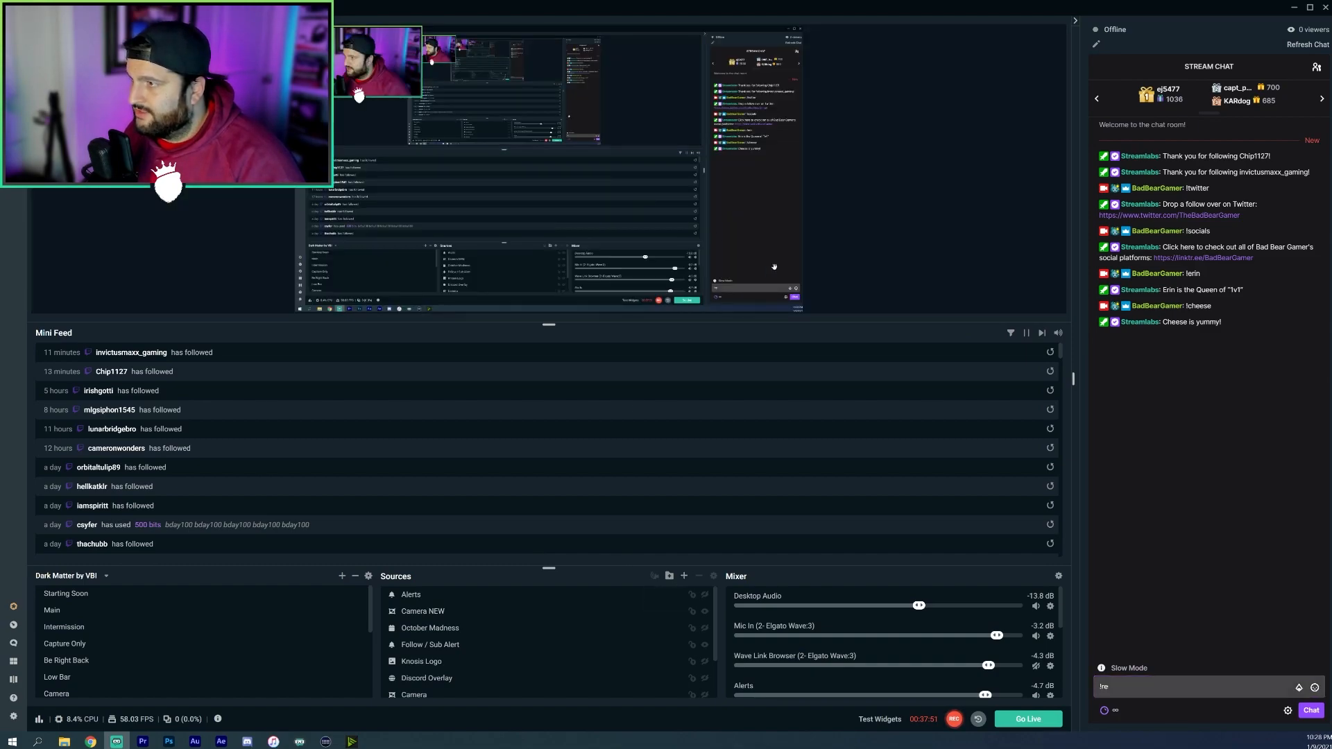
{"action": "left_click", "coordinate": [1145, 689]}
{"action": "type", "text": "d"}
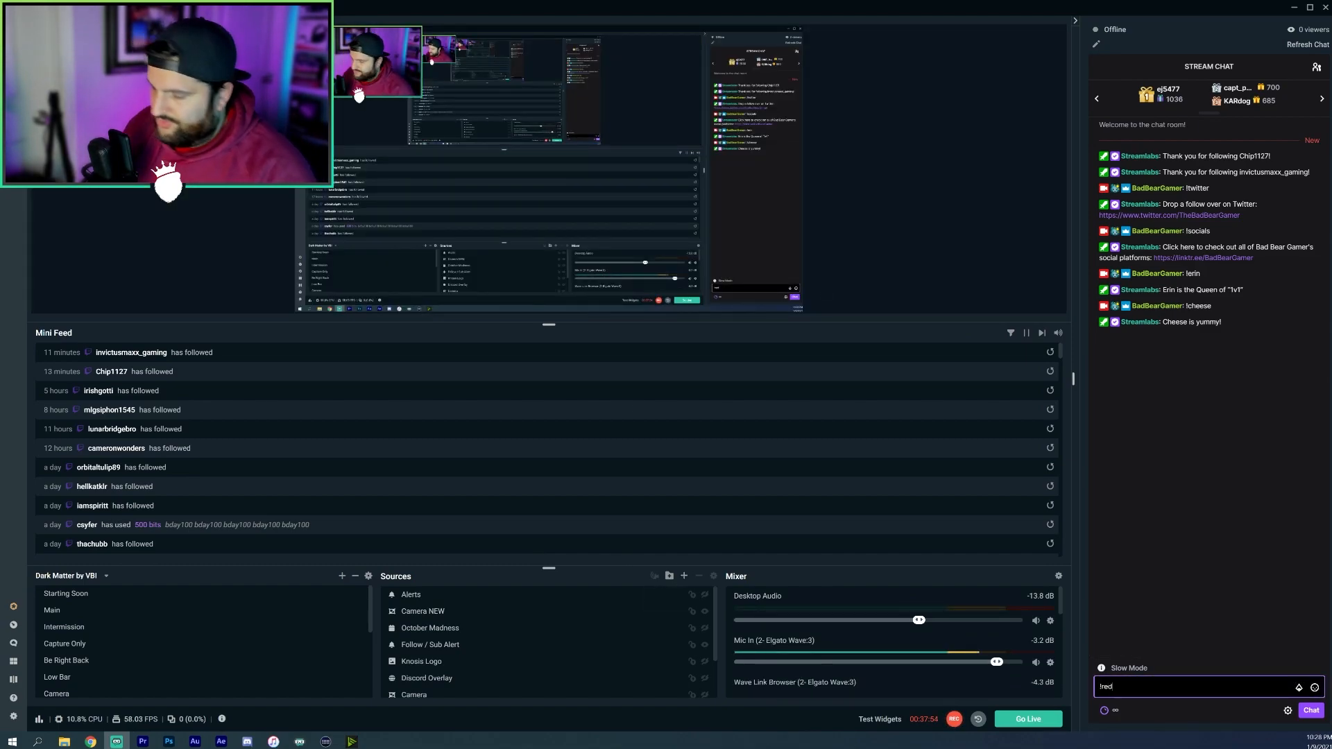
{"action": "type", "text": "eem riv"}
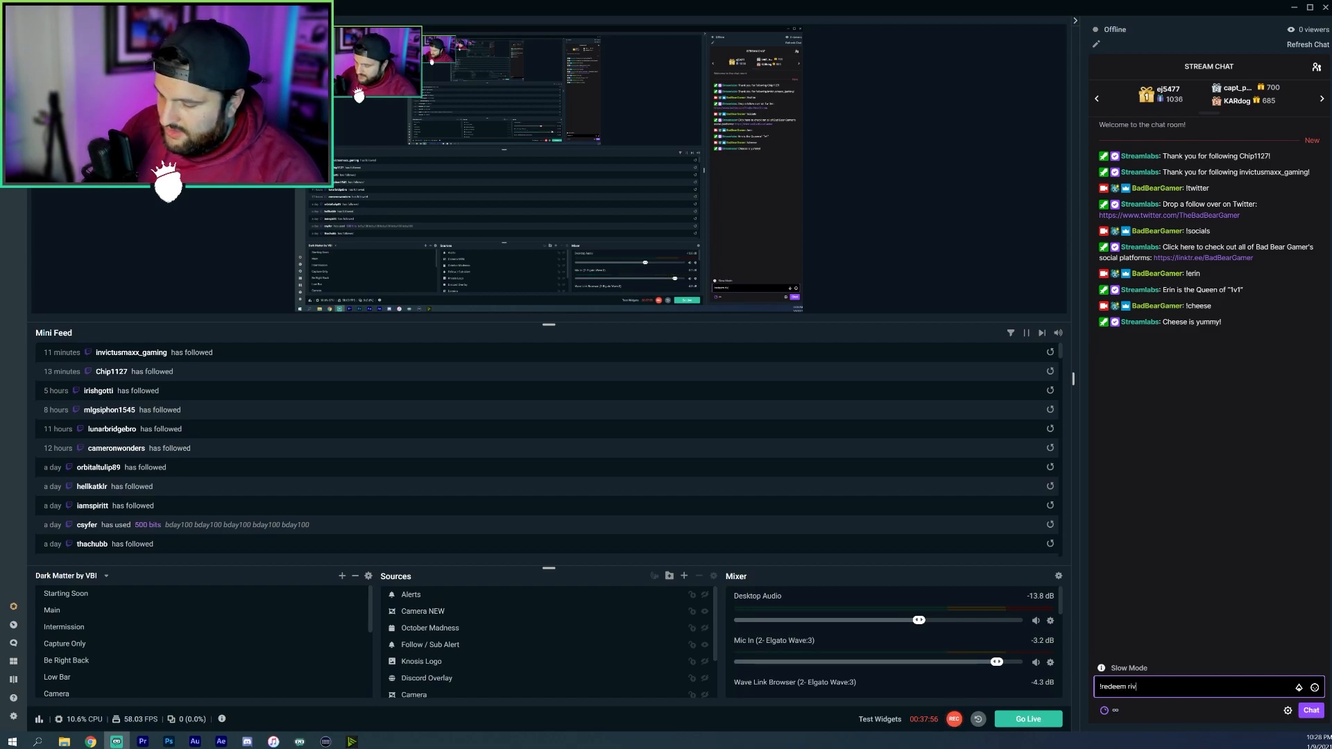
{"action": "type", "text": "er"}
{"action": "key", "text": "Return"}
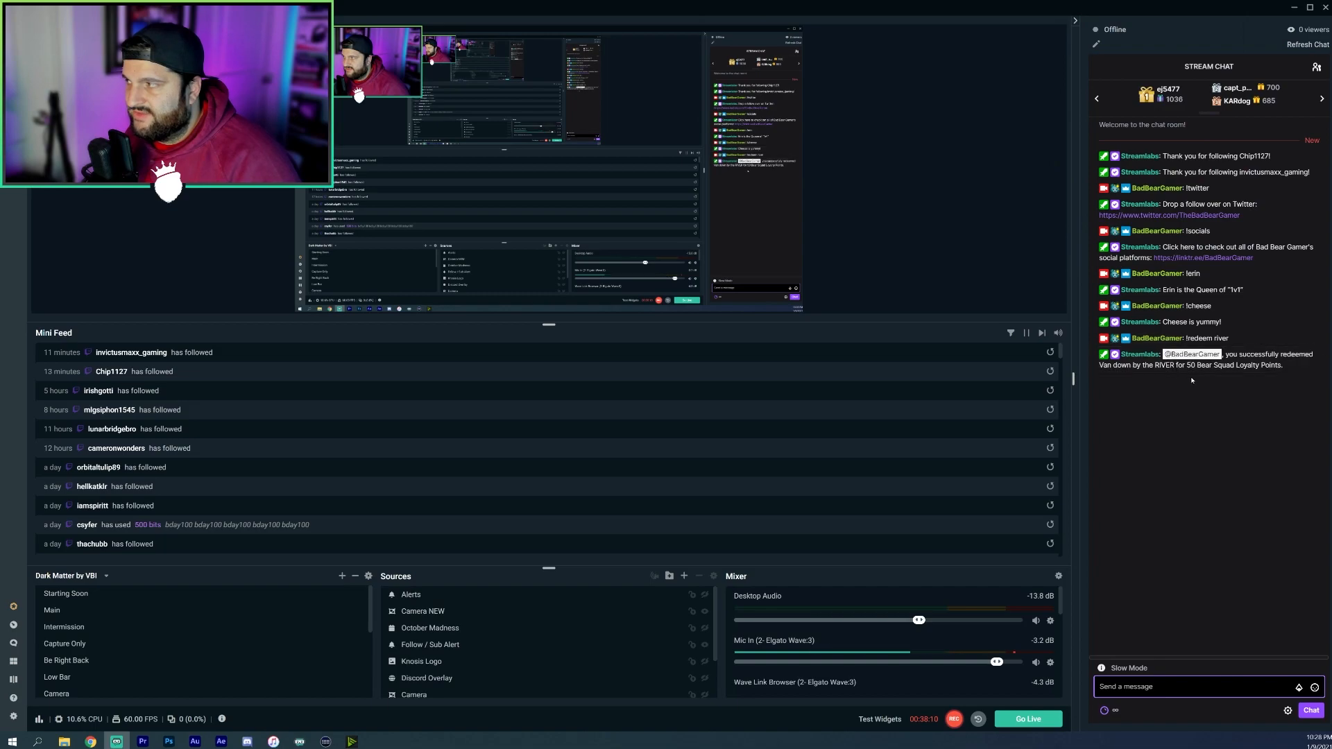
Step: Turn performance mode back on for the Streamlabs preview
{"action": "right_click", "coordinate": [890, 214]}
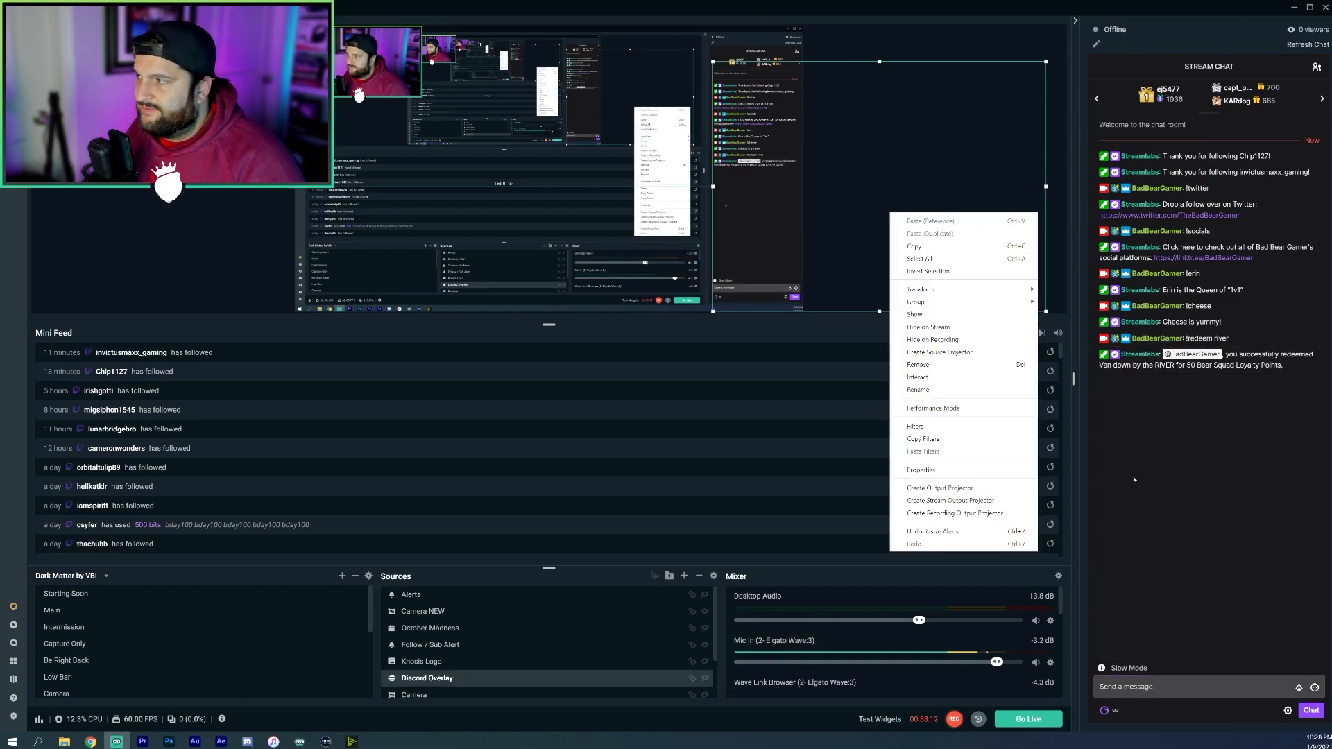
{"action": "left_click", "coordinate": [1136, 685]}
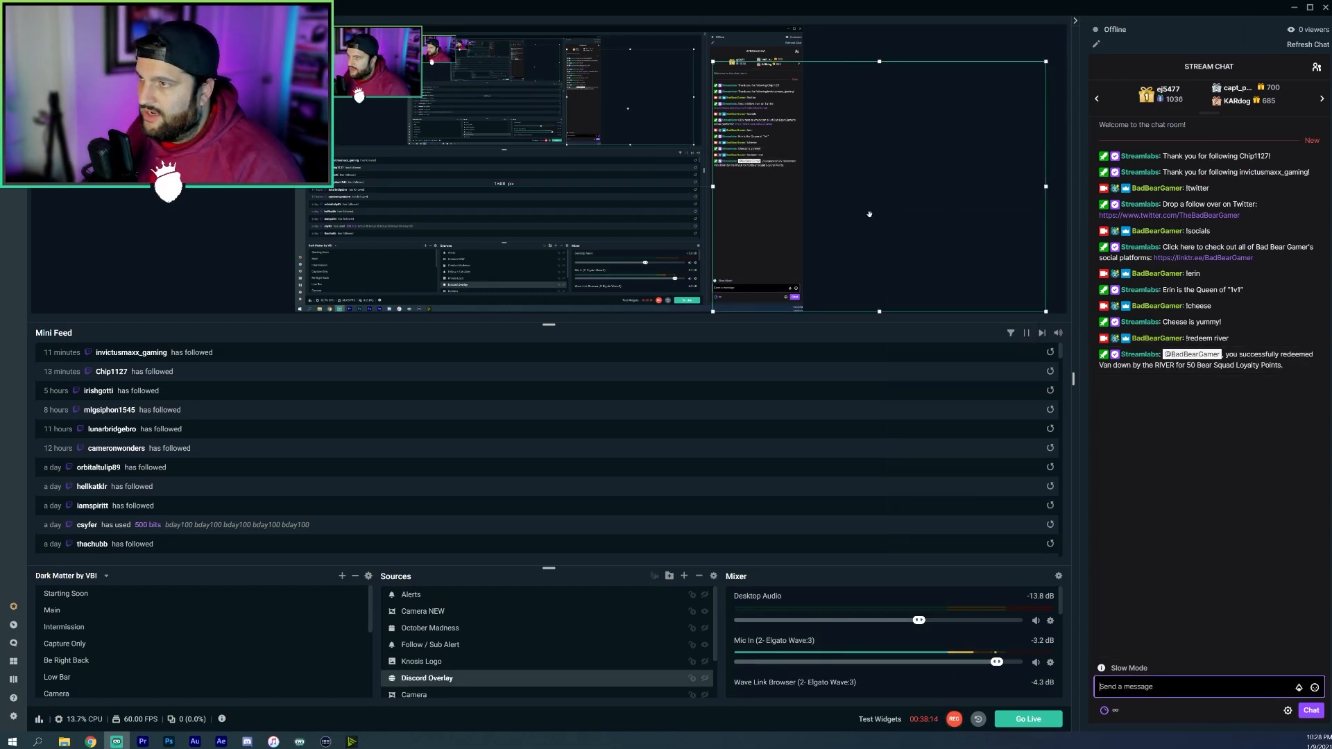
{"action": "right_click", "coordinate": [846, 50]}
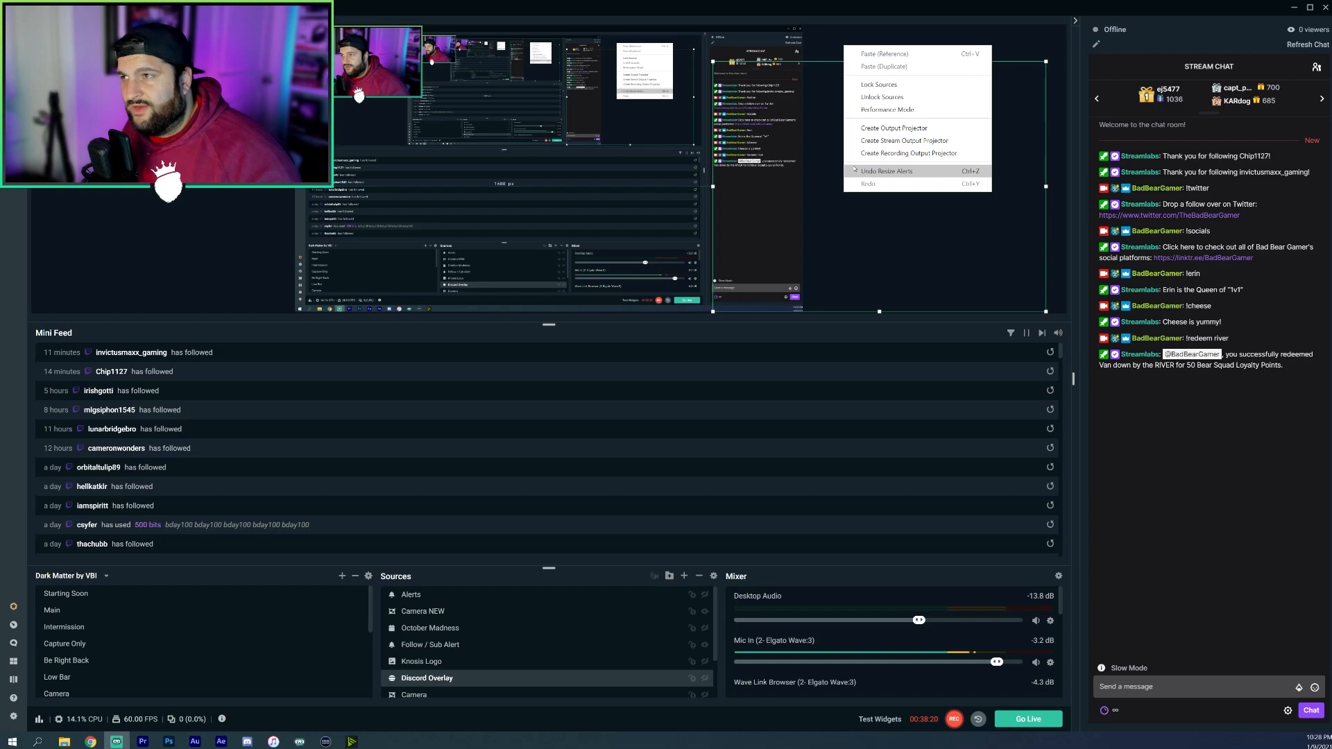
{"action": "left_click", "coordinate": [886, 109]}
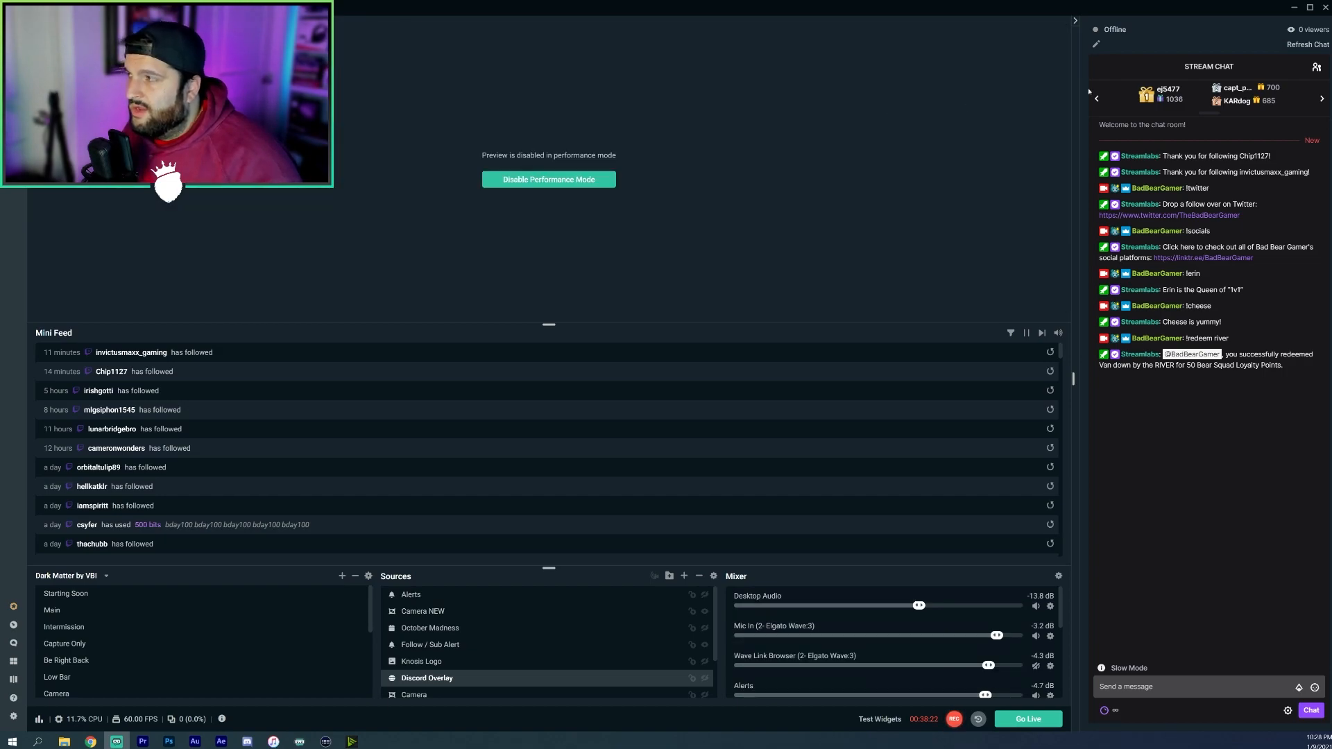
Step: Switch to Chrome and look through the full list of Loyalty Store rewards again
{"action": "left_click", "coordinate": [1294, 8]}
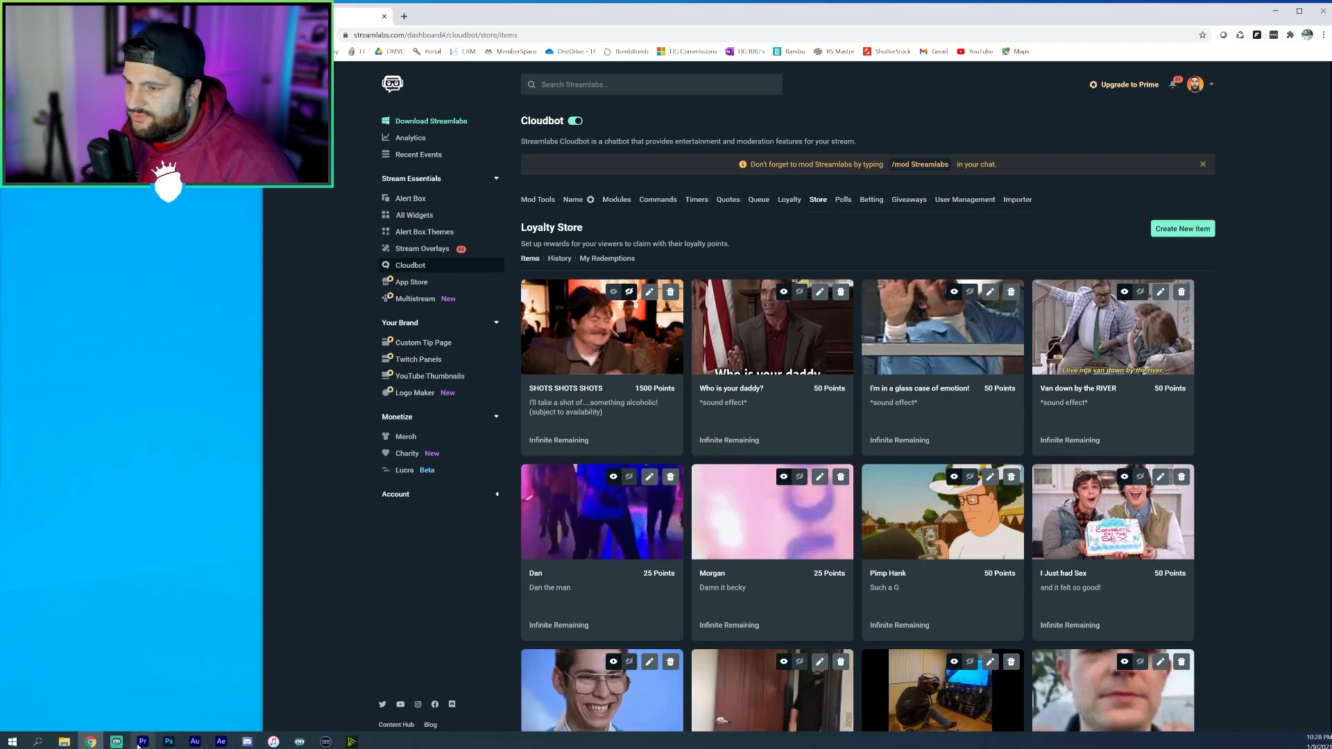
{"action": "key", "text": "alt+Tab"}
{"action": "left_click", "coordinate": [91, 741]}
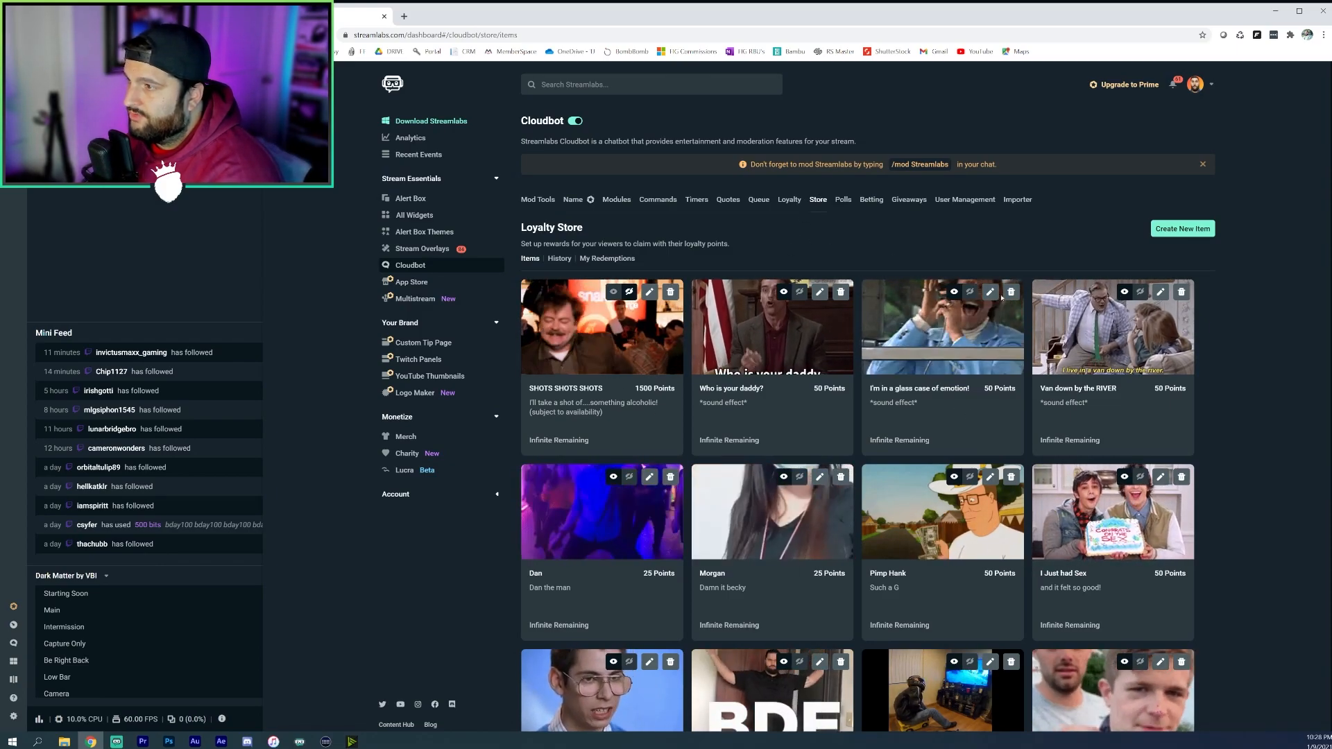
{"action": "scroll", "coordinate": [934, 402], "scroll_direction": "down", "scroll_amount": 4}
{"action": "scroll", "coordinate": [934, 402], "scroll_direction": "down", "scroll_amount": 4}
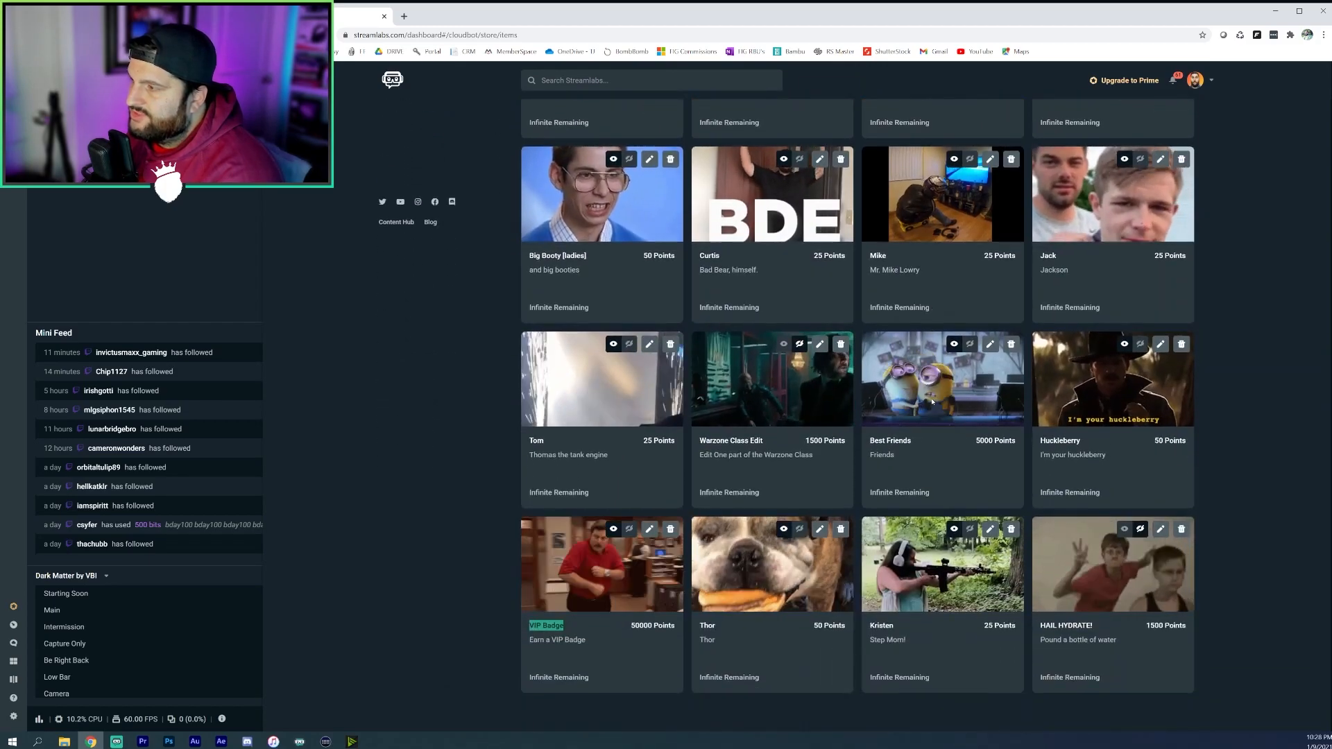
{"action": "scroll", "coordinate": [936, 397], "scroll_direction": "up", "scroll_amount": 6}
{"action": "scroll", "coordinate": [937, 397], "scroll_direction": "up", "scroll_amount": 2}
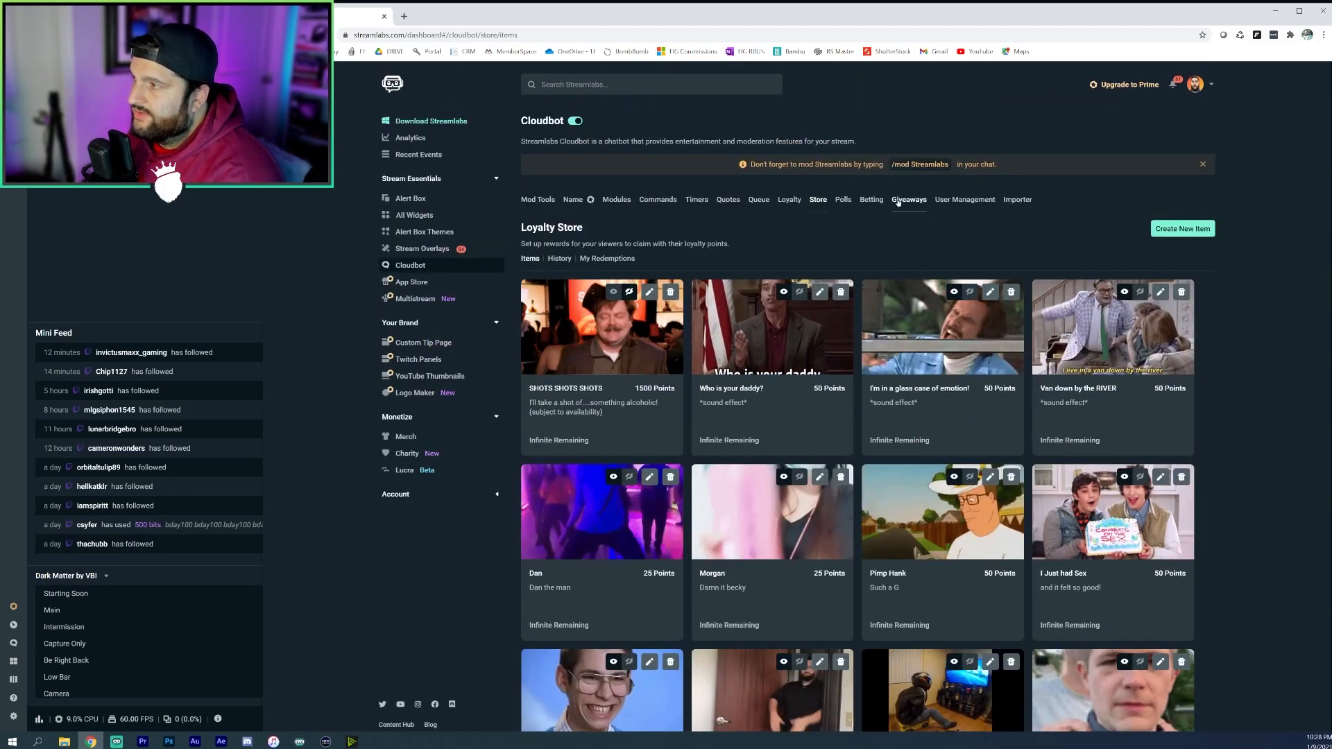
Step: Examine the Cloudbot poll profiles and saved betting profiles, and close the browser window to return to Streamlabs
{"action": "left_click", "coordinate": [845, 199]}
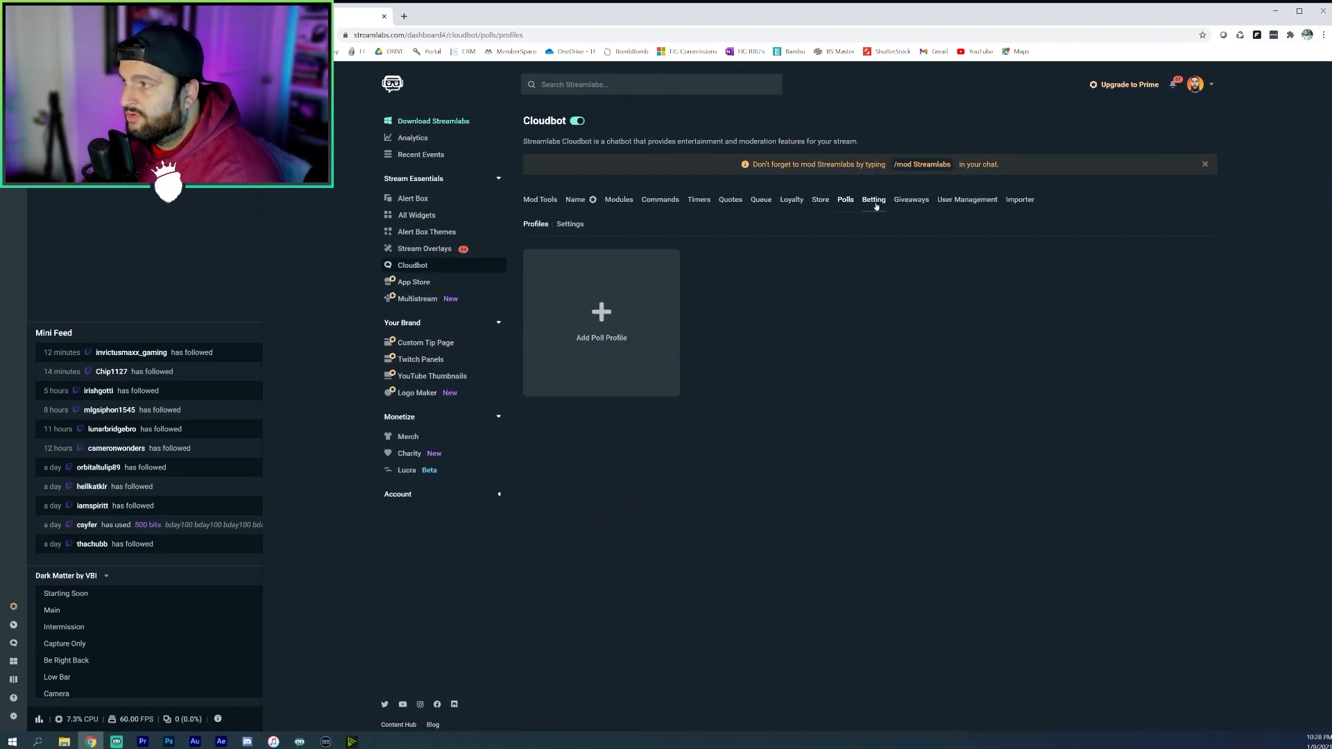
{"action": "left_click", "coordinate": [875, 202]}
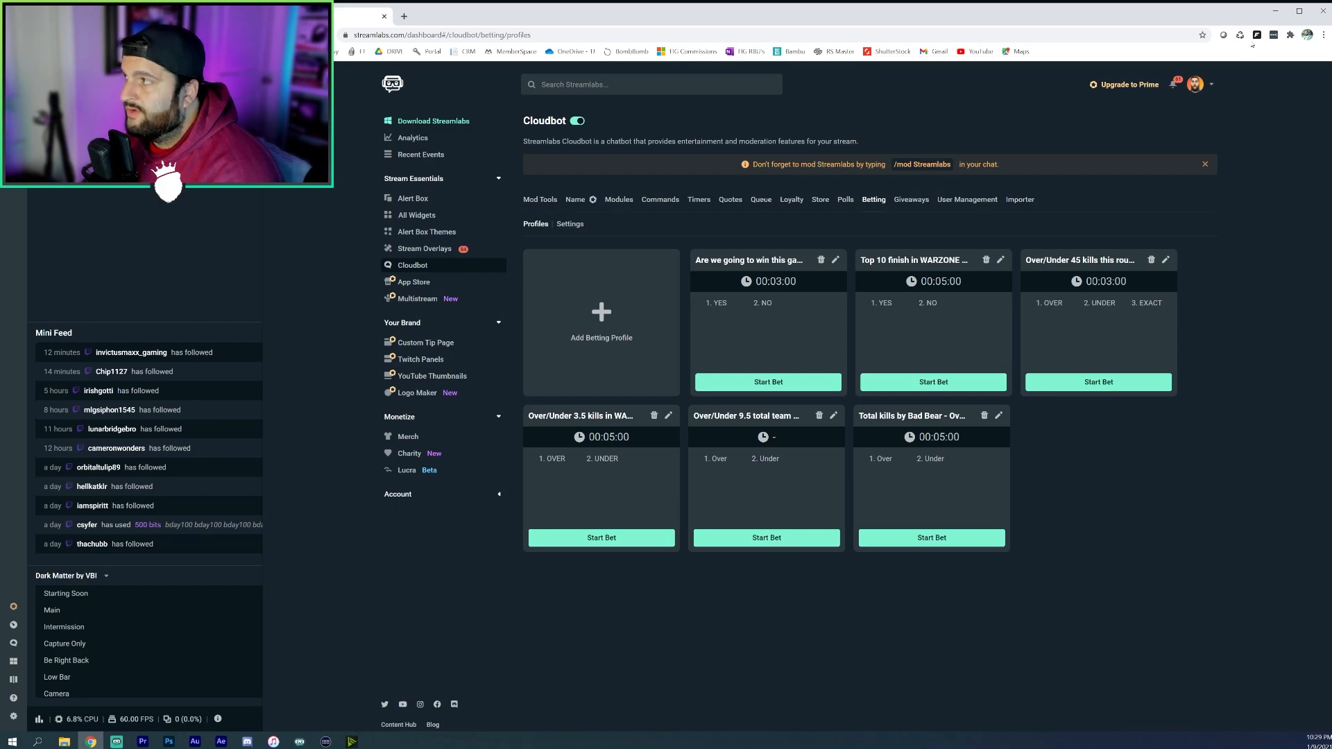
{"action": "left_click", "coordinate": [1325, 11]}
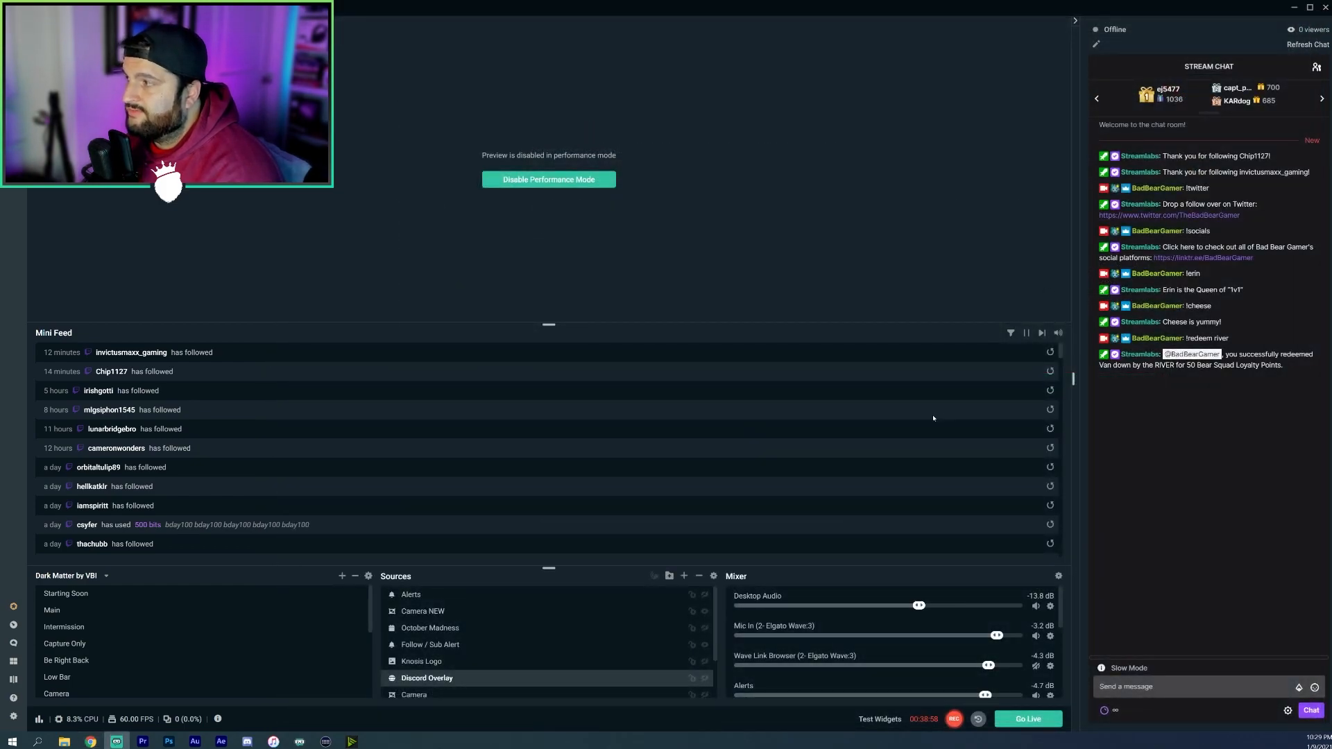